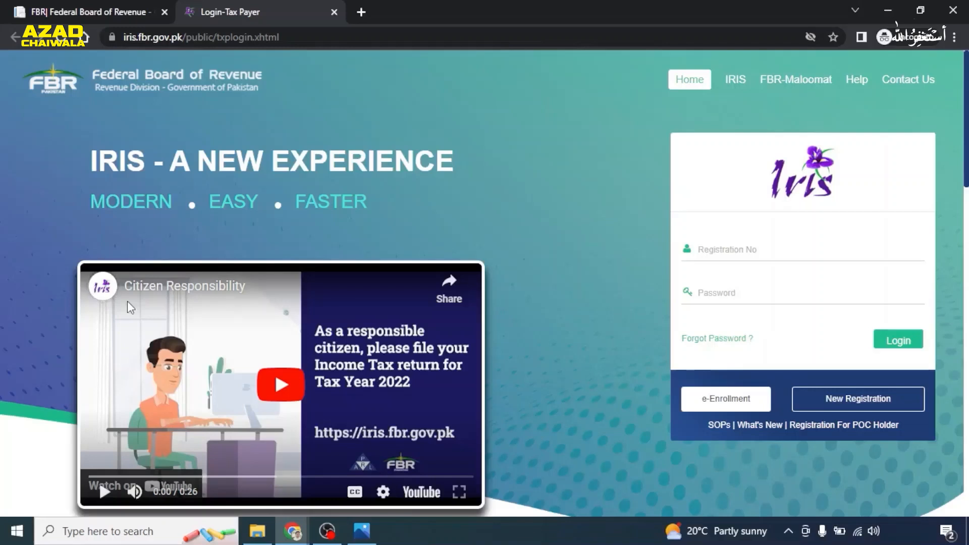
- Open the New Registration form from the IRIS login page
{"action": "left_click", "coordinate": [860, 409]}
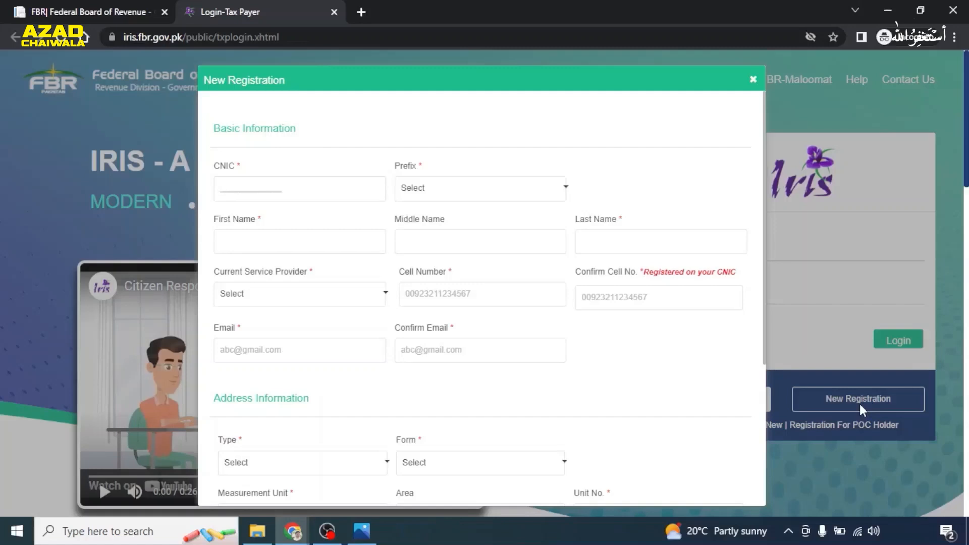
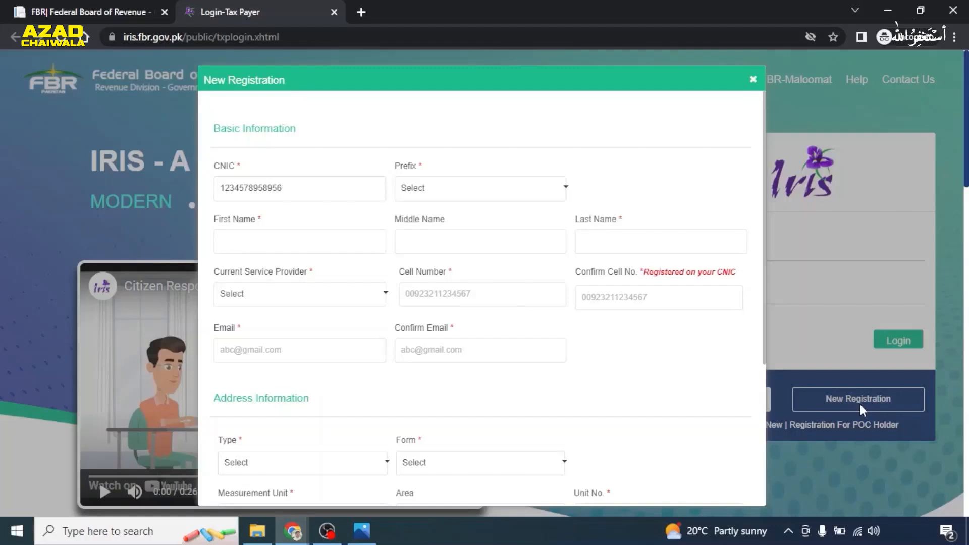
- Enter the taxpayer's CNIC, choose prefix Mr., and fill in the first and last name
{"action": "left_click", "coordinate": [565, 189]}
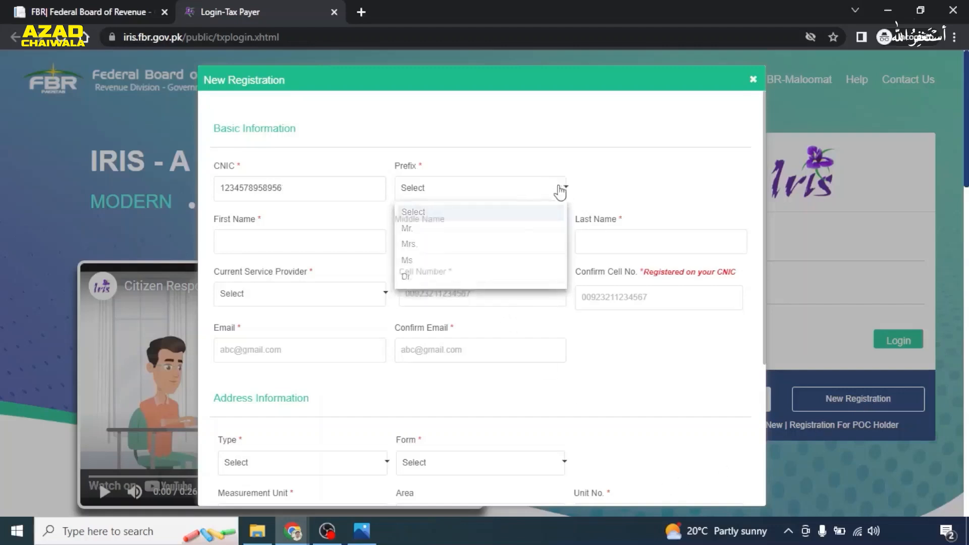
{"action": "left_click", "coordinate": [426, 230]}
{"action": "left_click", "coordinate": [311, 242]}
{"action": "key", "text": "Tab"}
{"action": "key", "text": "Tab"}
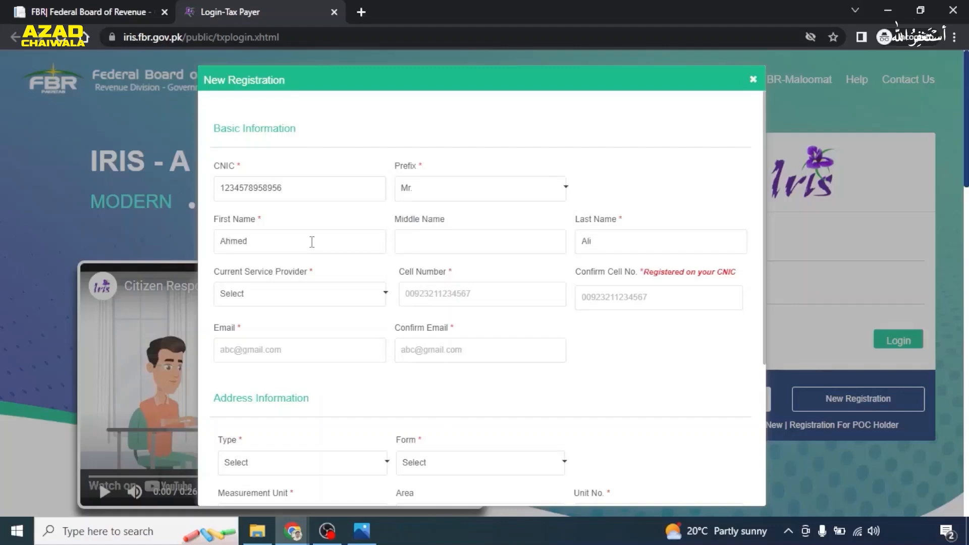
- Select Telenor as provider, then enter and confirm the cell number and e-mail address
{"action": "left_click", "coordinate": [366, 298]}
{"action": "left_click", "coordinate": [256, 347]}
{"action": "left_click", "coordinate": [456, 298]}
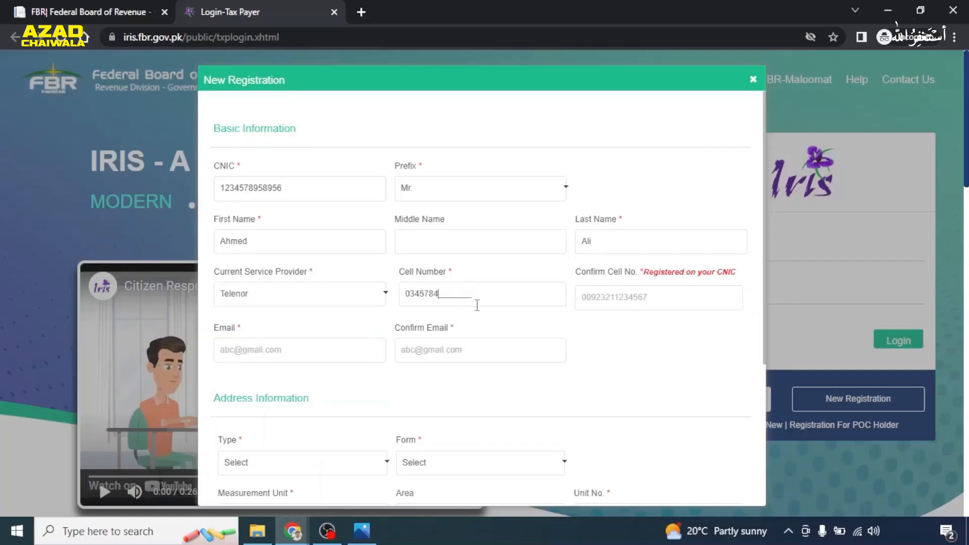
{"action": "key", "text": "ctrl+a"}
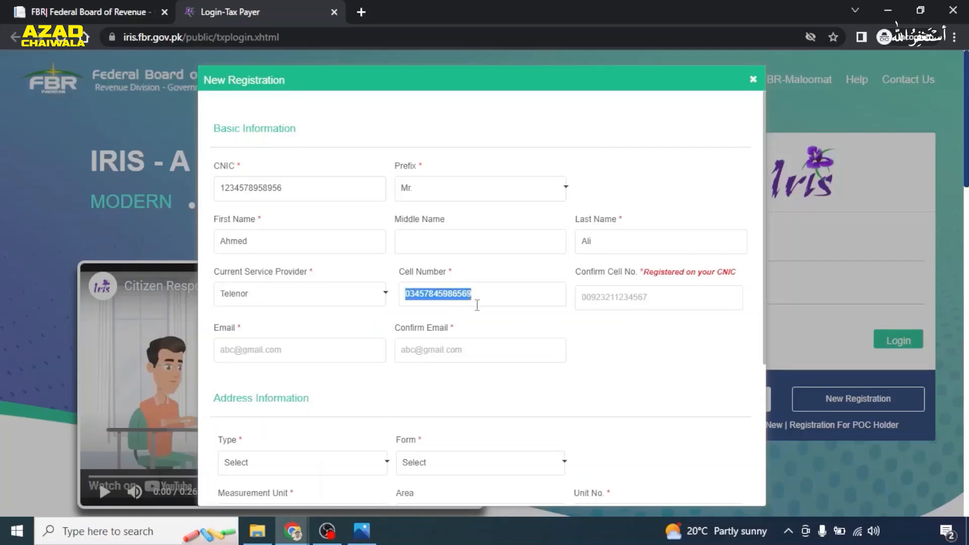
{"action": "left_click", "coordinate": [609, 302]}
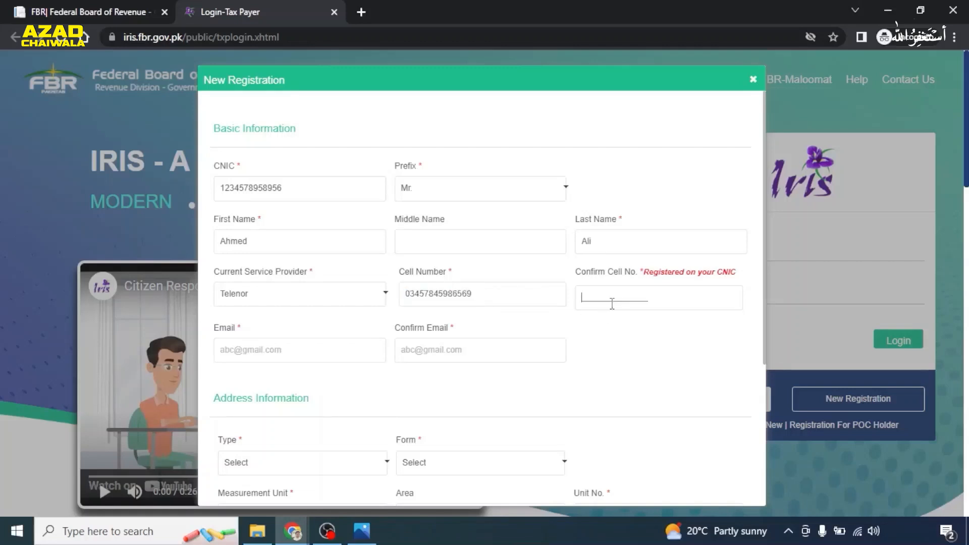
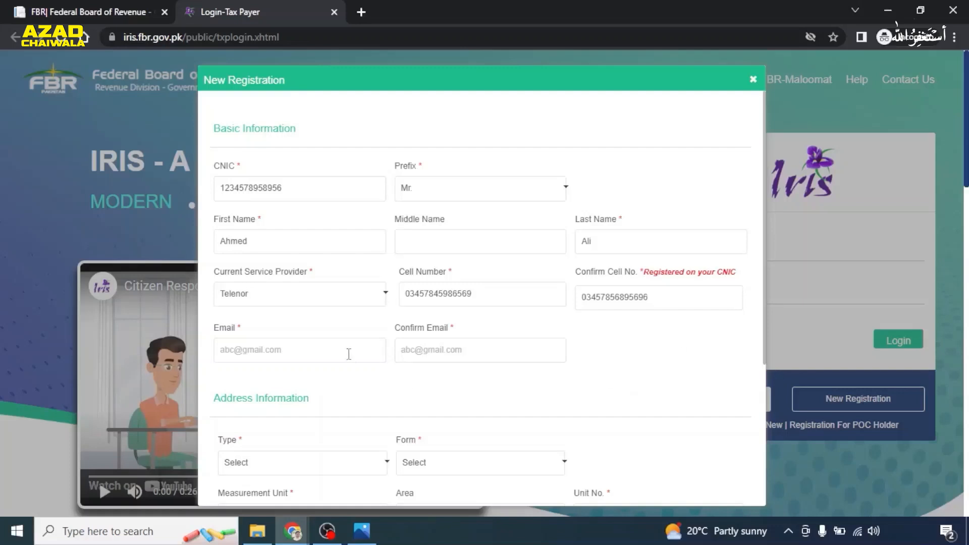
{"action": "type", "text": "abc@gmail"}
{"action": "left_click", "coordinate": [499, 347]}
{"action": "type", "text": "abc@gmail"}
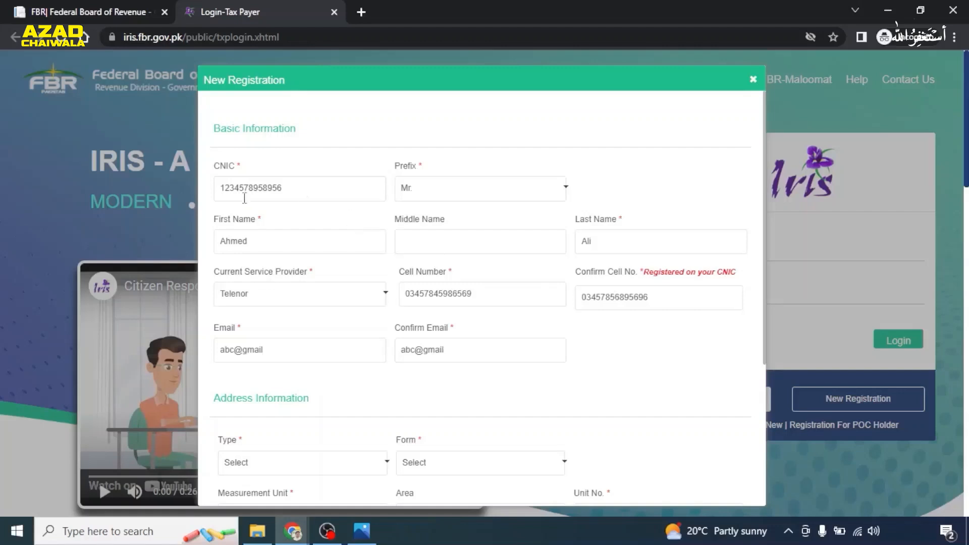
- Describe the address as a Residential Property House measuring 10 Marla
{"action": "scroll", "coordinate": [366, 254], "scroll_direction": "down", "scroll_amount": 3}
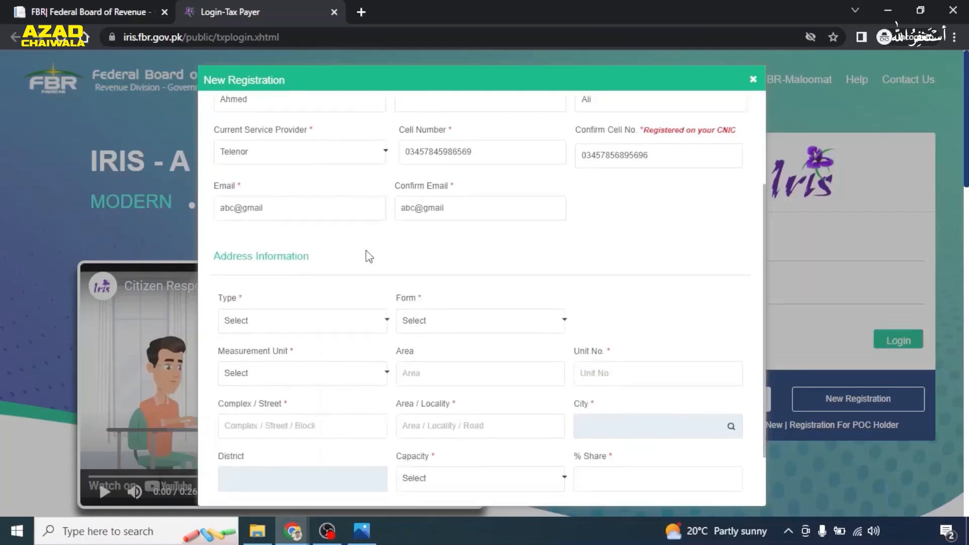
{"action": "scroll", "coordinate": [371, 242], "scroll_direction": "down", "scroll_amount": 2}
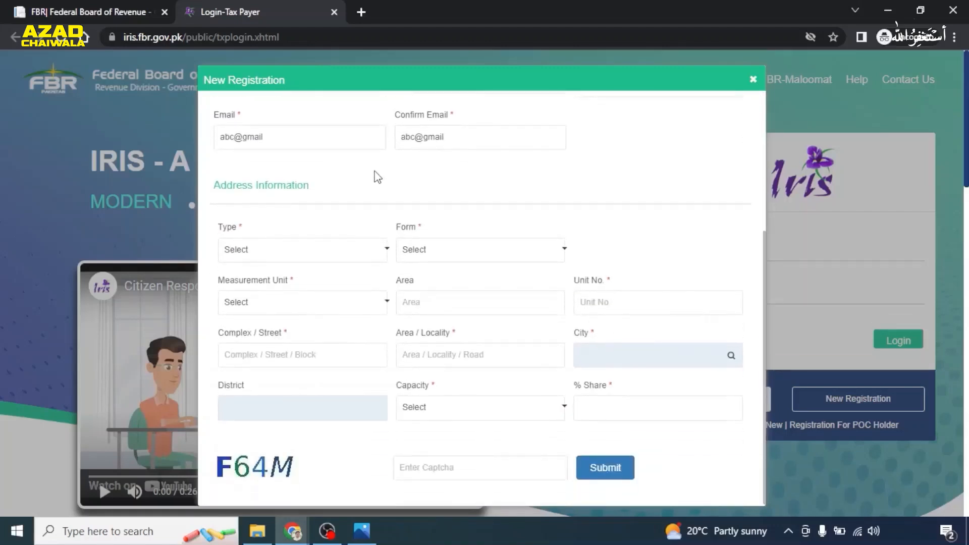
{"action": "left_click", "coordinate": [375, 255]}
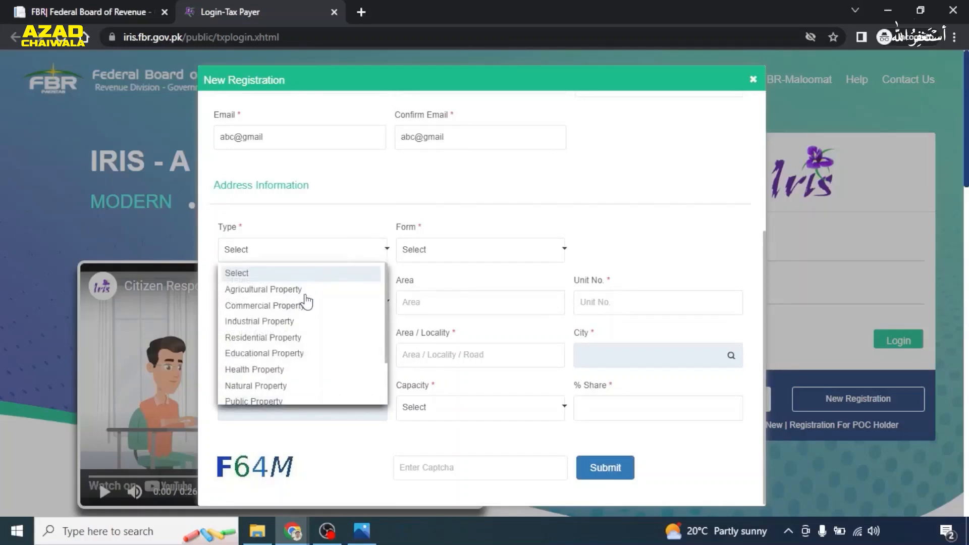
{"action": "left_click", "coordinate": [247, 339]}
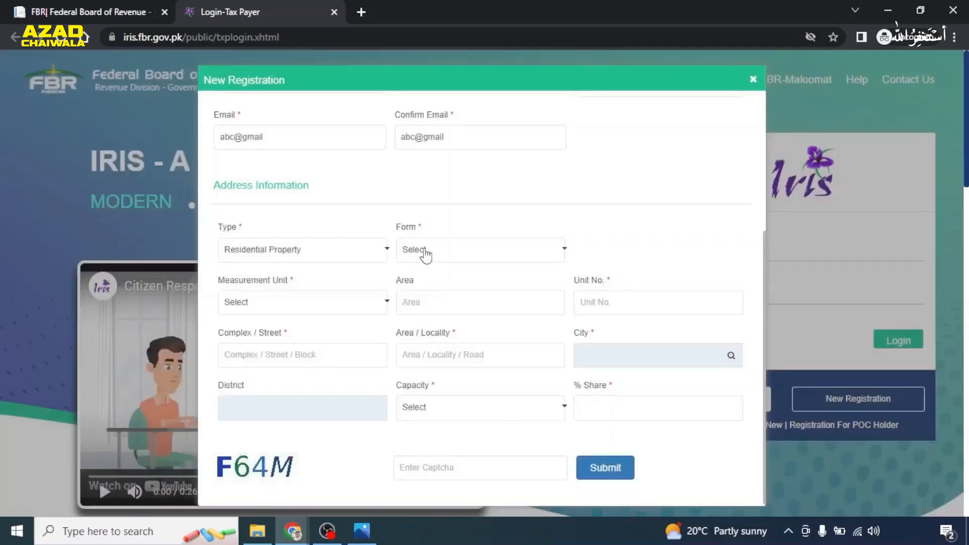
{"action": "left_click", "coordinate": [538, 247]}
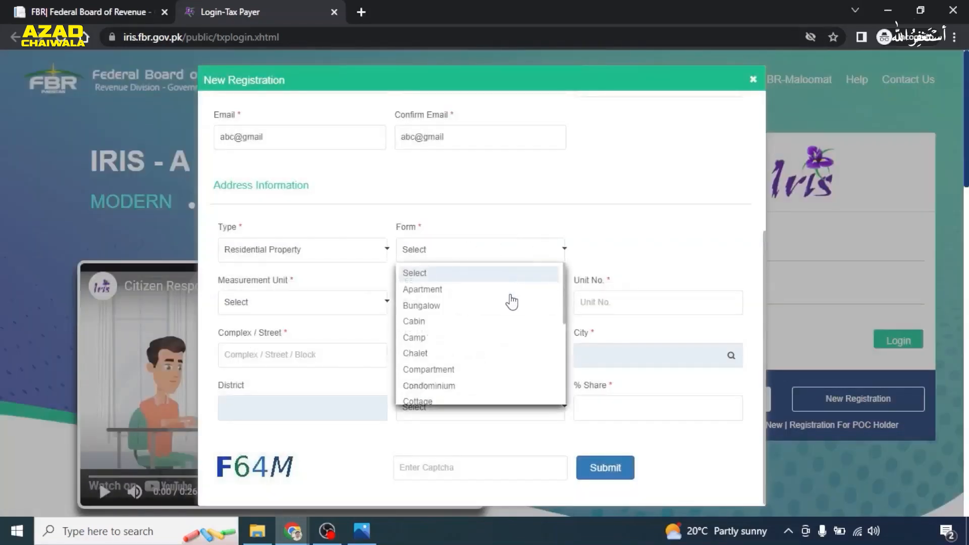
{"action": "scroll", "coordinate": [512, 302], "scroll_direction": "down", "scroll_amount": 1}
{"action": "scroll", "coordinate": [511, 302], "scroll_direction": "down", "scroll_amount": 2}
{"action": "scroll", "coordinate": [510, 305], "scroll_direction": "up", "scroll_amount": 1}
{"action": "left_click", "coordinate": [415, 319]}
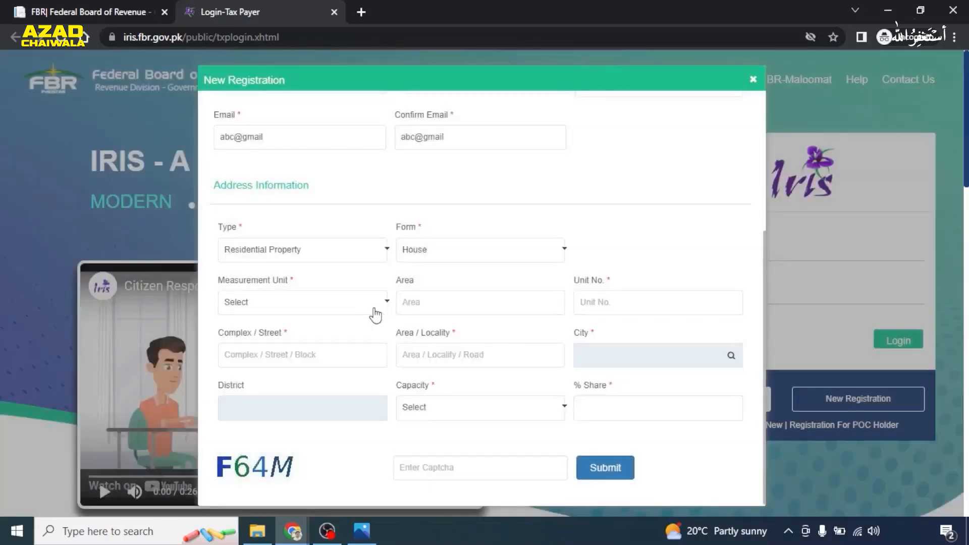
{"action": "left_click", "coordinate": [375, 313]}
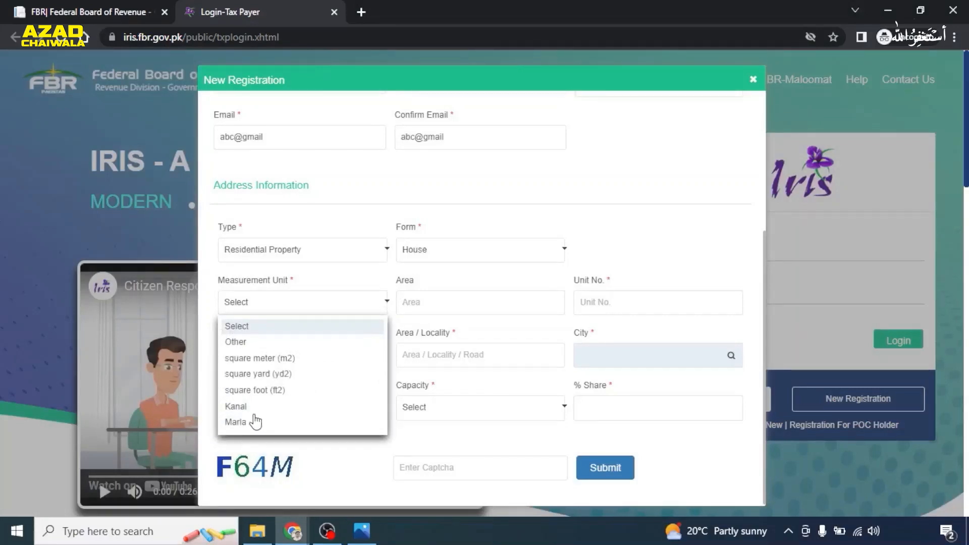
{"action": "left_click", "coordinate": [236, 422]}
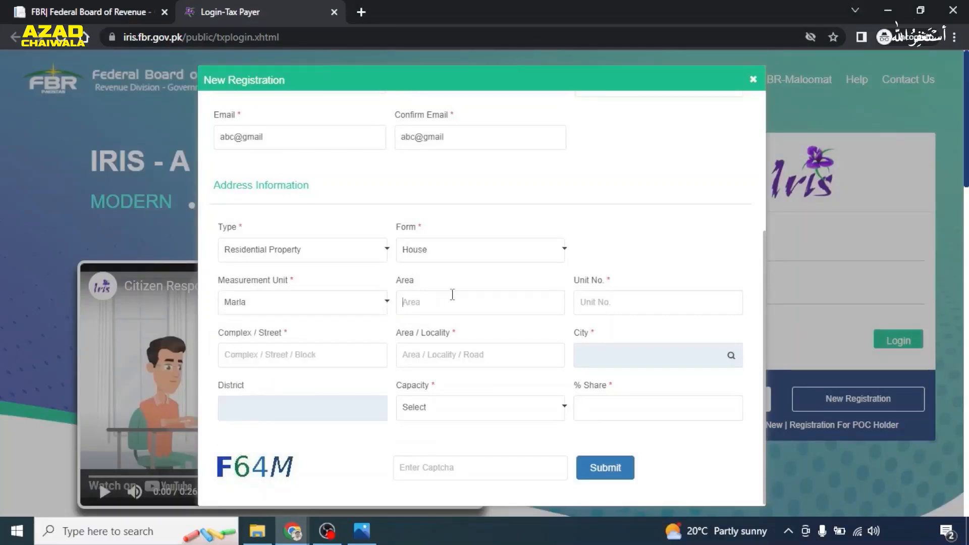
{"action": "left_click", "coordinate": [453, 297]}
{"action": "type", "text": "10"}
{"action": "key", "text": "BackSpace"}
{"action": "key", "text": "BackSpace"}
{"action": "type", "text": "10"}
- Fill in the address unit number, street and locality fields
{"action": "left_click", "coordinate": [689, 302]}
{"action": "type", "text": "House# 15C"}
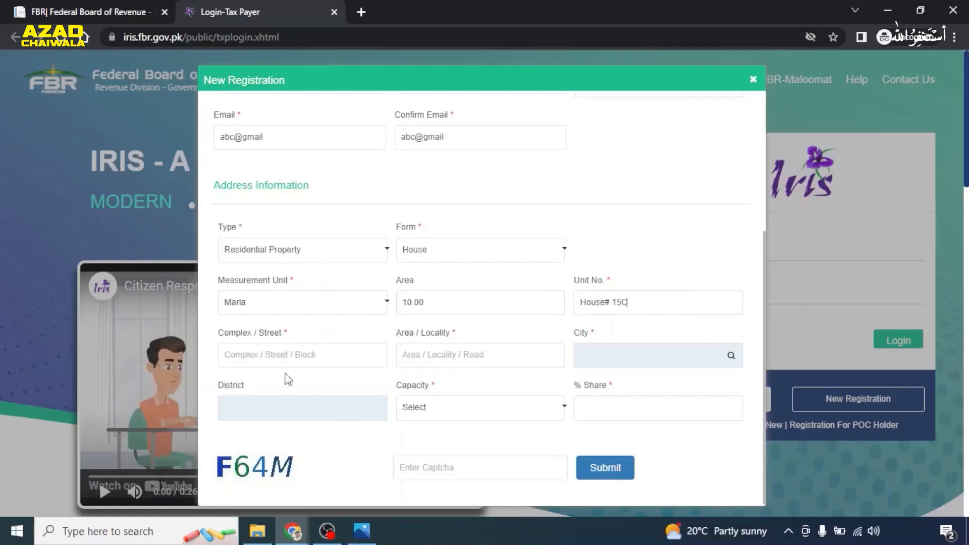
{"action": "left_click", "coordinate": [284, 355]}
{"action": "type", "text": "Street ABC"}
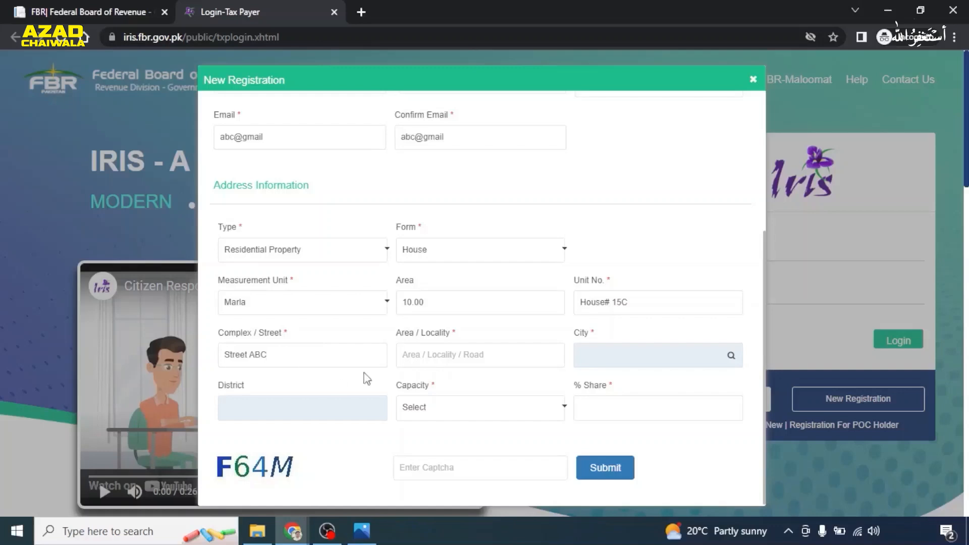
{"action": "left_click", "coordinate": [446, 362]}
{"action": "type", "text": "Area XYZ"}
{"action": "left_click", "coordinate": [732, 356]}
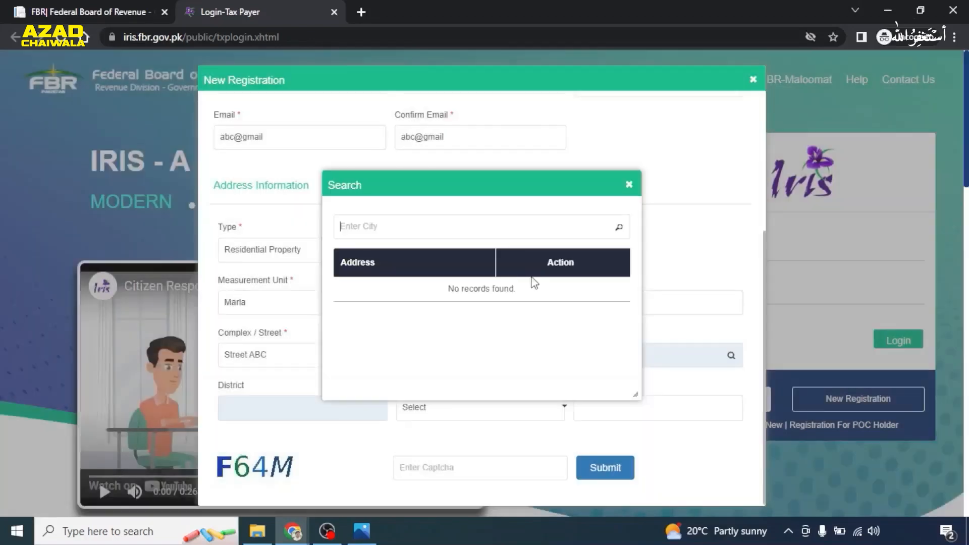
- Search for Rawalpindi and select it as the city, auto-filling the district
{"action": "left_click", "coordinate": [372, 227]}
{"action": "type", "text": "Rawalpindi"}
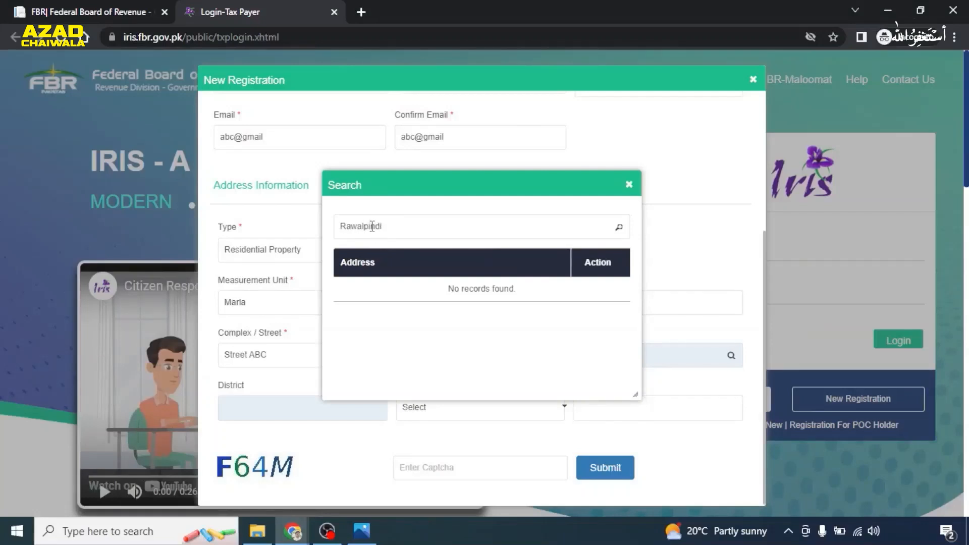
{"action": "left_click", "coordinate": [619, 230]}
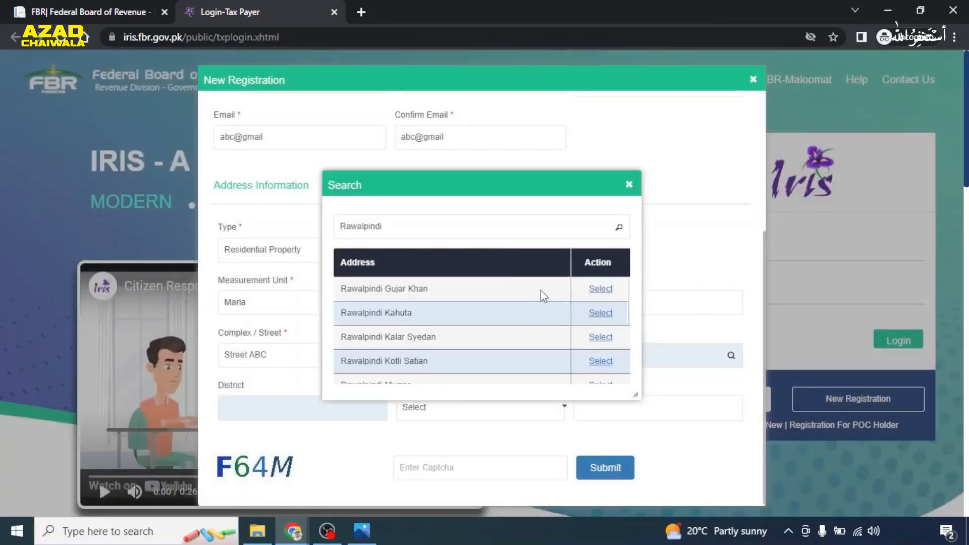
{"action": "scroll", "coordinate": [542, 308], "scroll_direction": "down", "scroll_amount": 5}
{"action": "scroll", "coordinate": [548, 311], "scroll_direction": "down", "scroll_amount": 1}
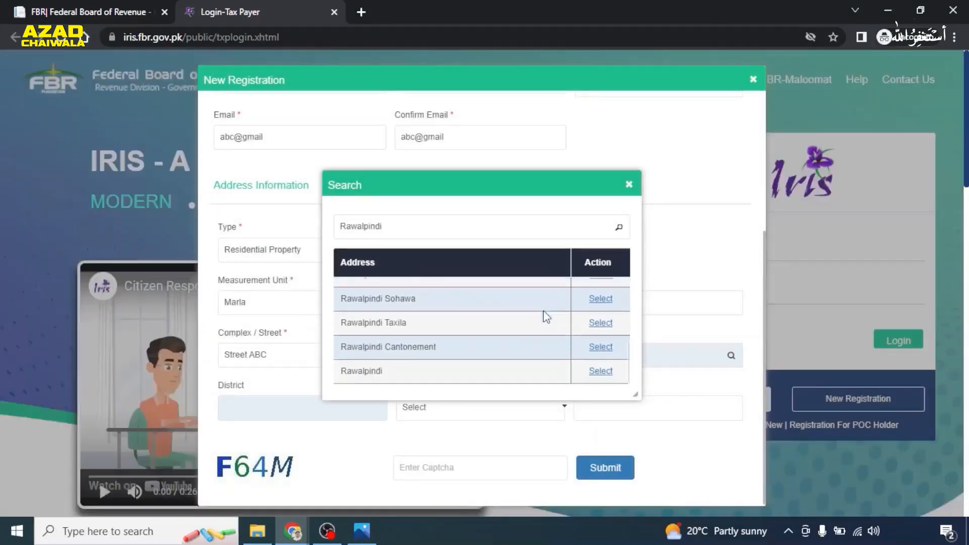
{"action": "left_click", "coordinate": [600, 372]}
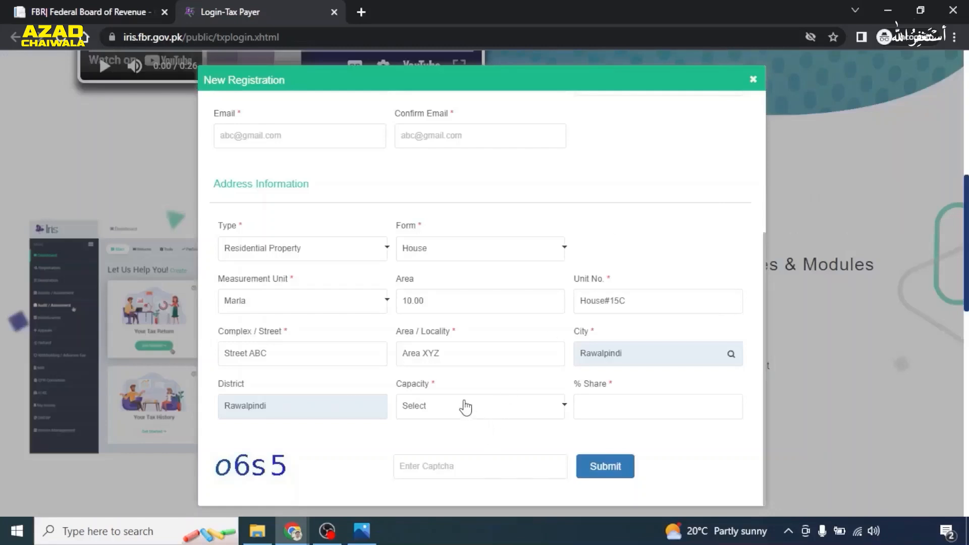
- Set capacity to Owner with a 25% share, then bring up the saved FBR Registration screenshot
{"action": "left_click", "coordinate": [536, 416]}
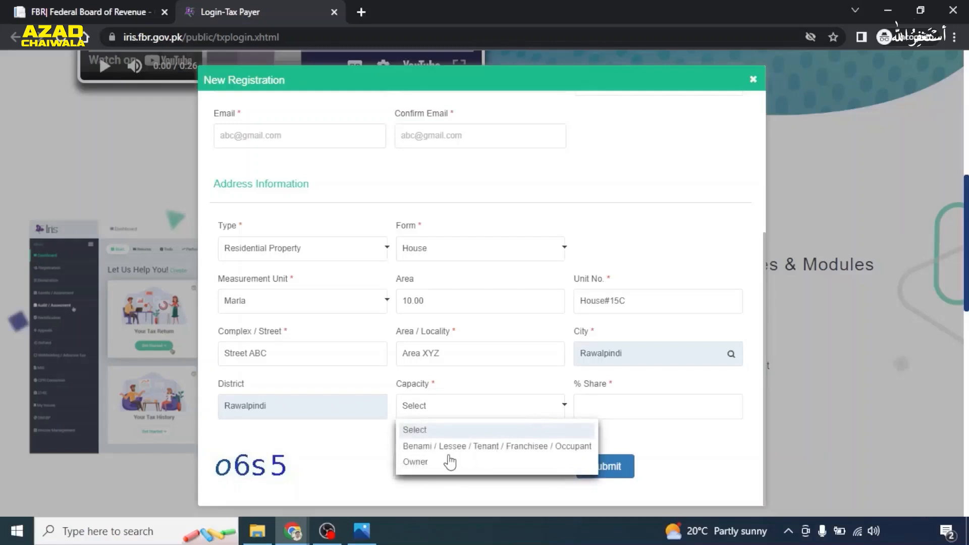
{"action": "left_click", "coordinate": [424, 468]}
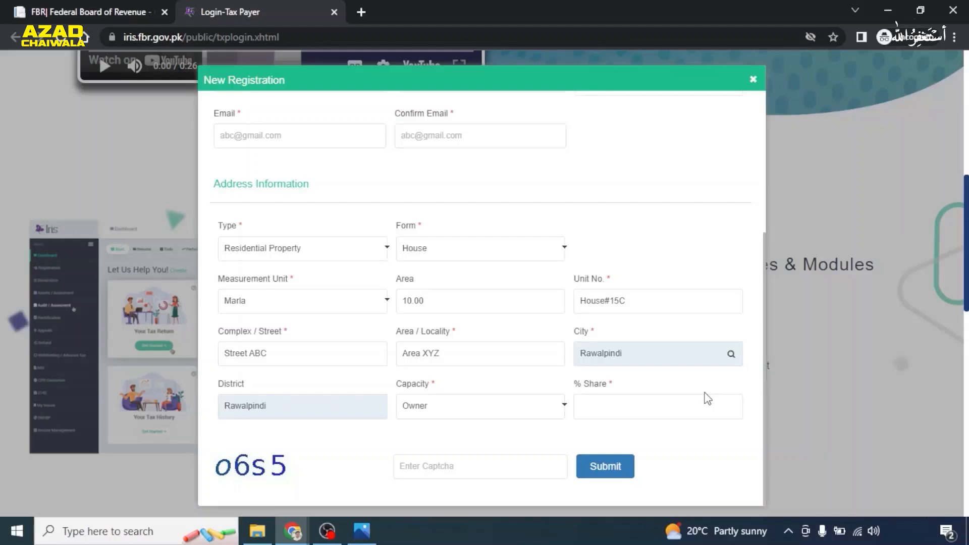
{"action": "left_click", "coordinate": [657, 404]}
{"action": "type", "text": "25"}
{"action": "scroll", "coordinate": [577, 349], "scroll_direction": "down", "scroll_amount": 1}
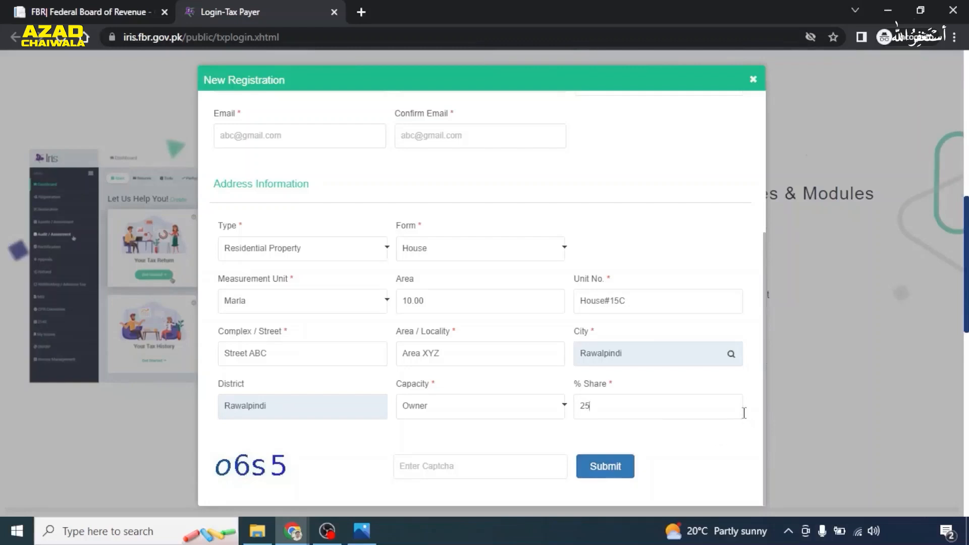
{"action": "left_click", "coordinate": [744, 409]}
{"action": "left_click", "coordinate": [362, 530]}
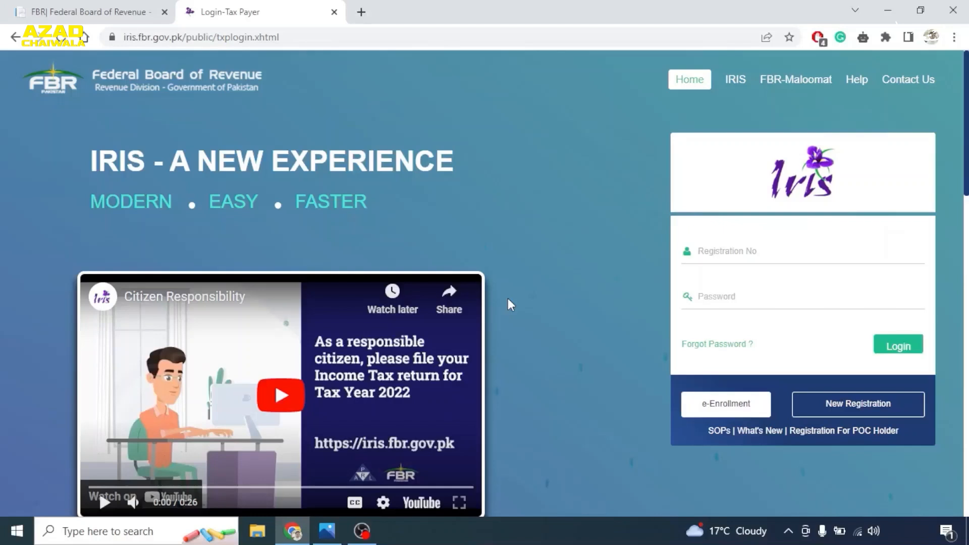
- Log in to the taxpayer portal with the registration number and account password
{"action": "left_click", "coordinate": [727, 254]}
{"action": "type", "text": "*************"}
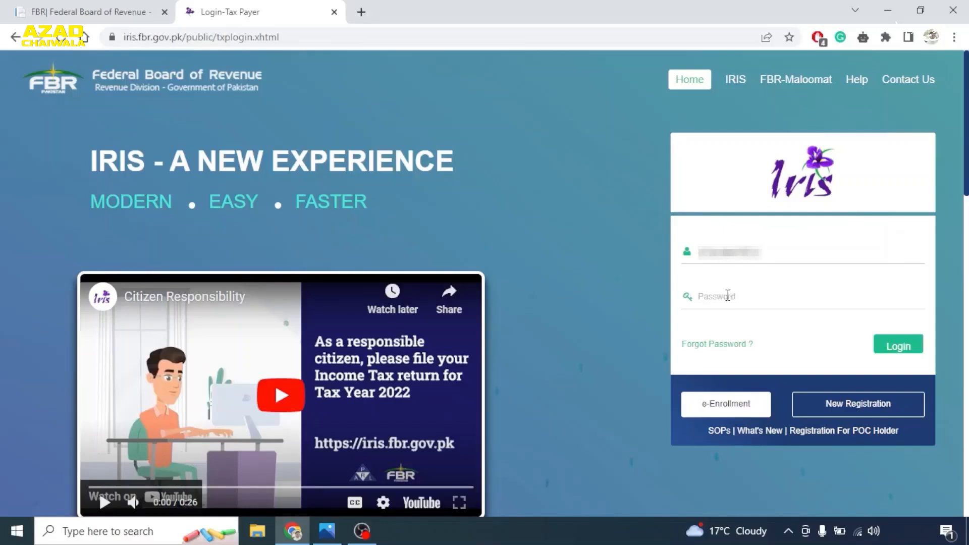
{"action": "left_click", "coordinate": [715, 300]}
{"action": "type", "text": "**********"}
{"action": "left_click", "coordinate": [892, 347]}
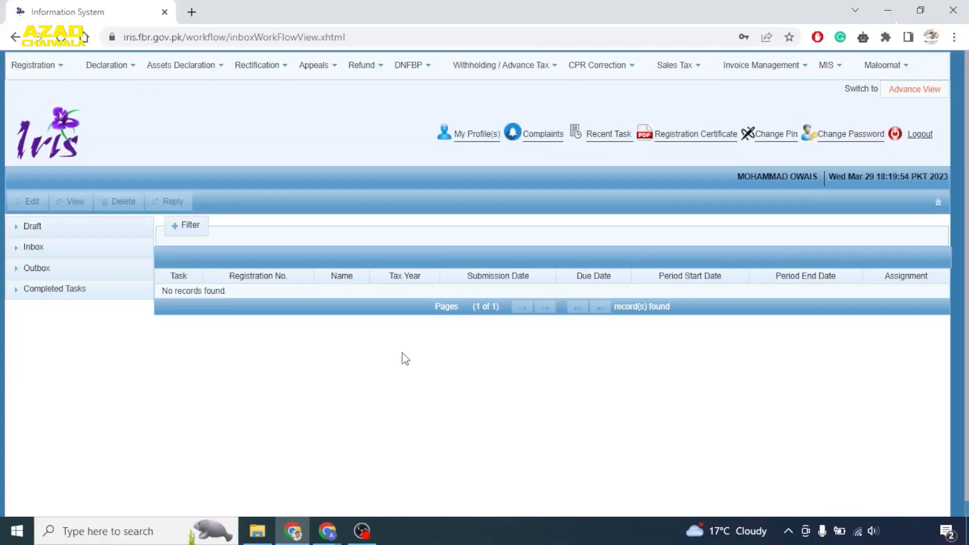
- Show Draft > Registration tasks and select the 181 modification form draft
{"action": "left_click", "coordinate": [34, 70]}
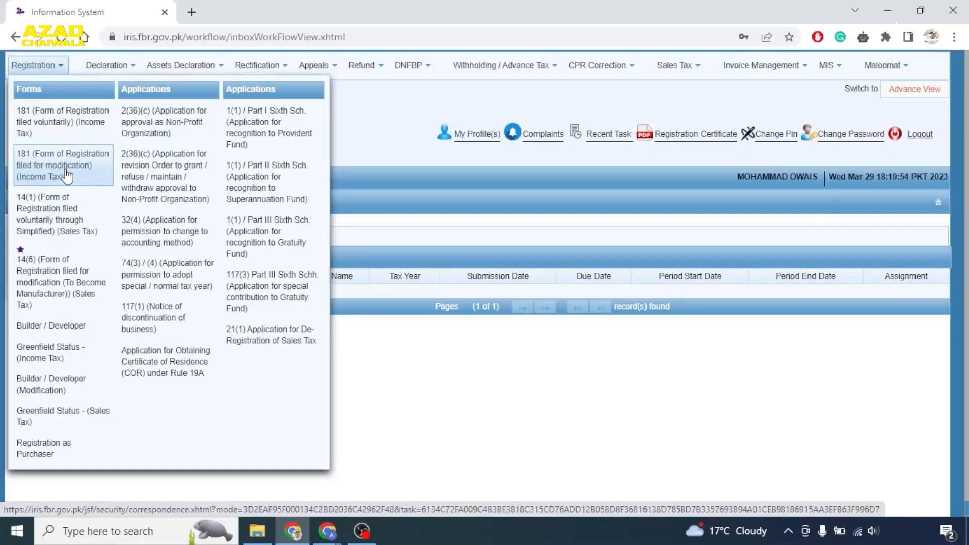
{"action": "left_click", "coordinate": [402, 350]}
{"action": "left_click", "coordinate": [55, 227]}
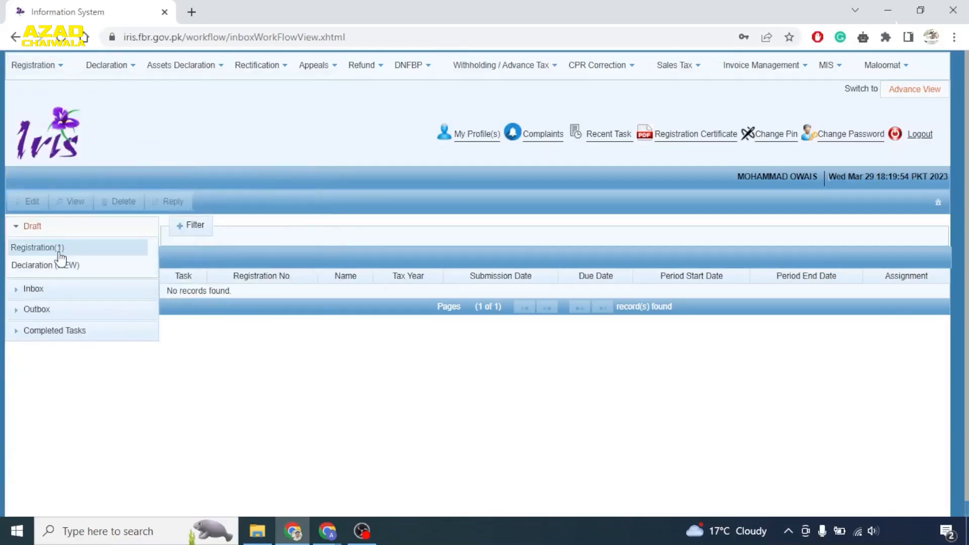
{"action": "left_click", "coordinate": [55, 251]}
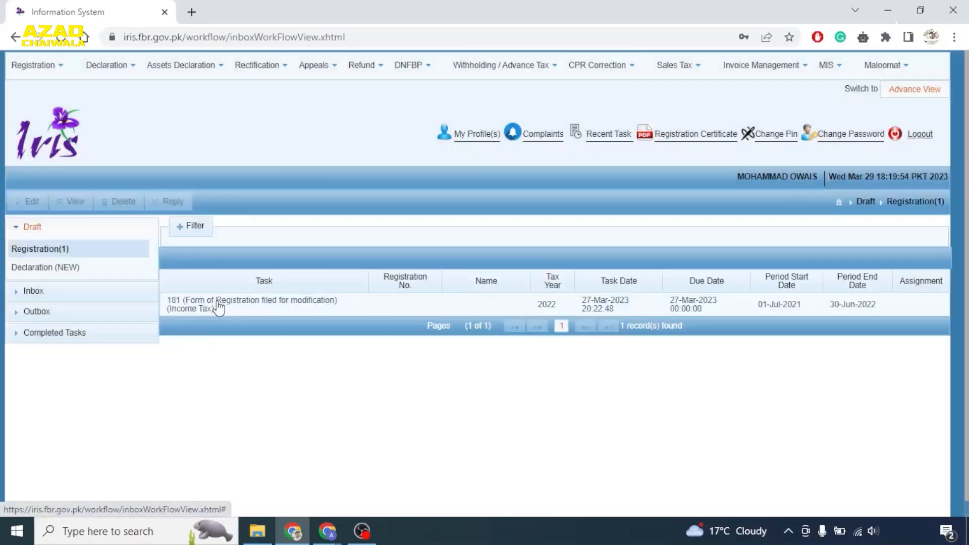
{"action": "left_click", "coordinate": [217, 305]}
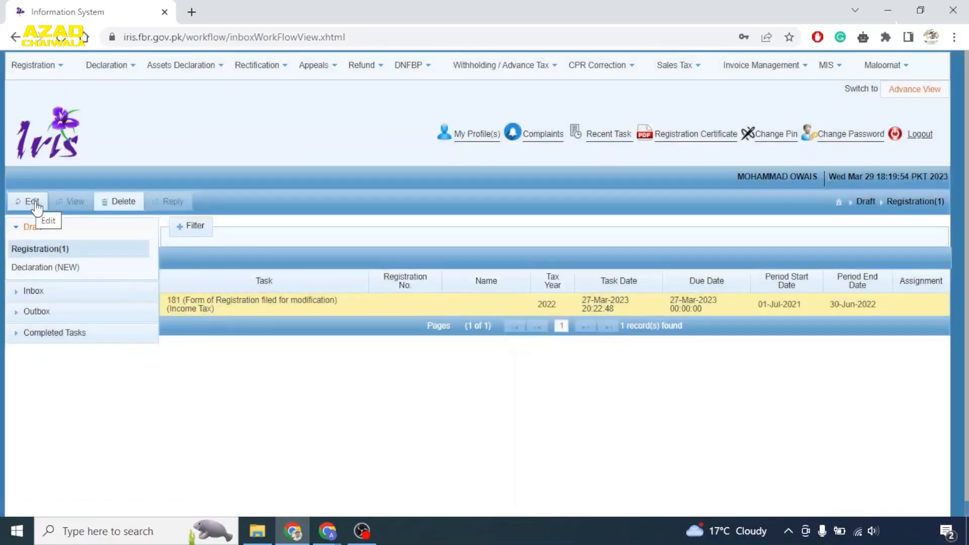
- Edit the 181 draft form and view its Property details
{"action": "left_click", "coordinate": [31, 202]}
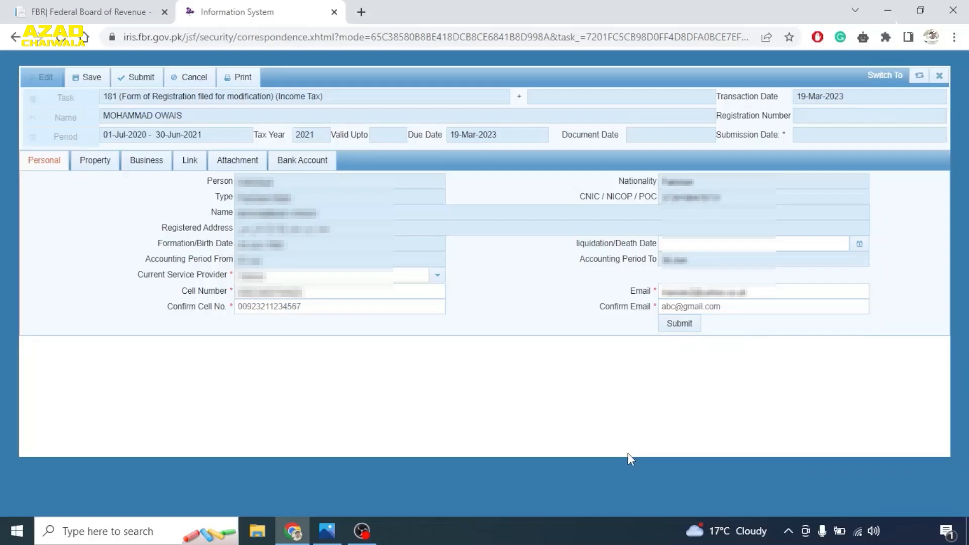
{"action": "left_click", "coordinate": [91, 159]}
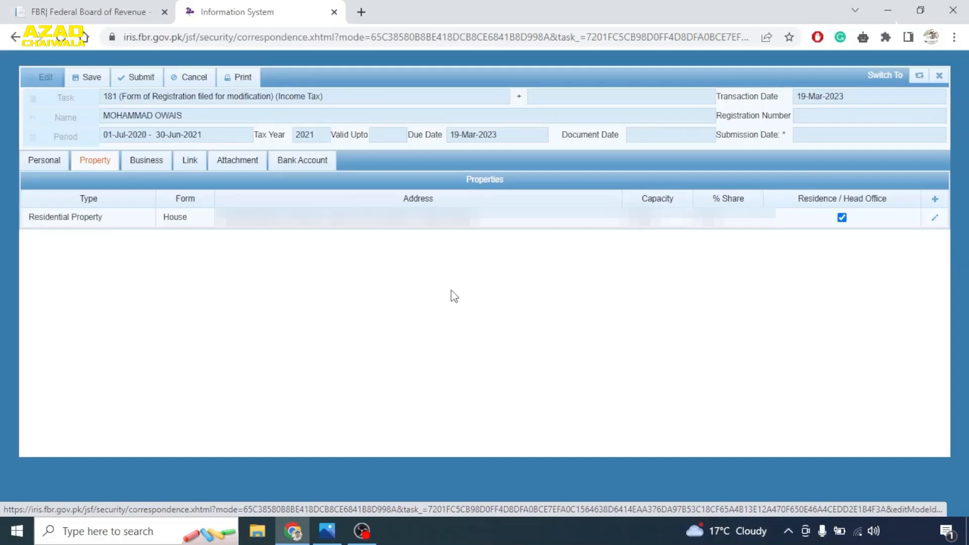
- Add a new property: Residential Property, House, 10 Marla
{"action": "left_click", "coordinate": [936, 200]}
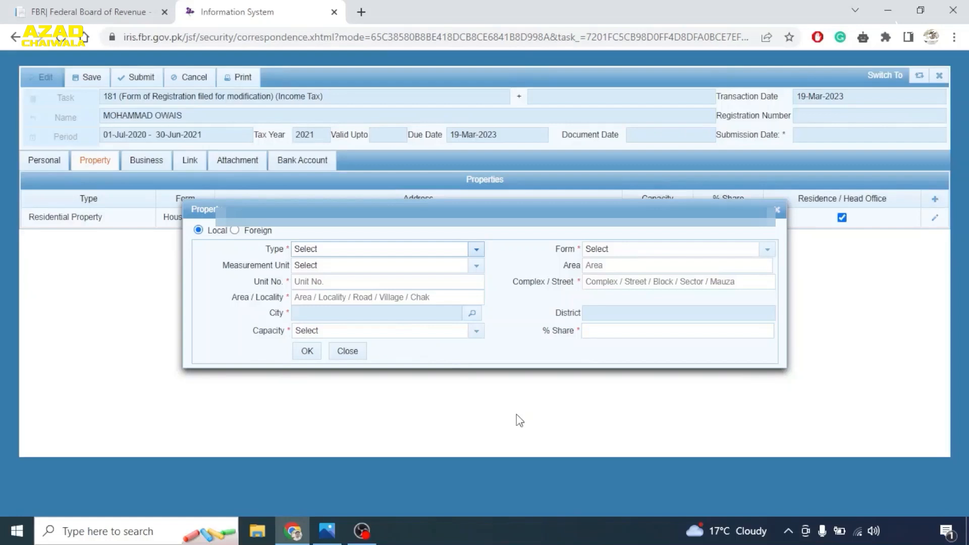
{"action": "left_click", "coordinate": [477, 249]}
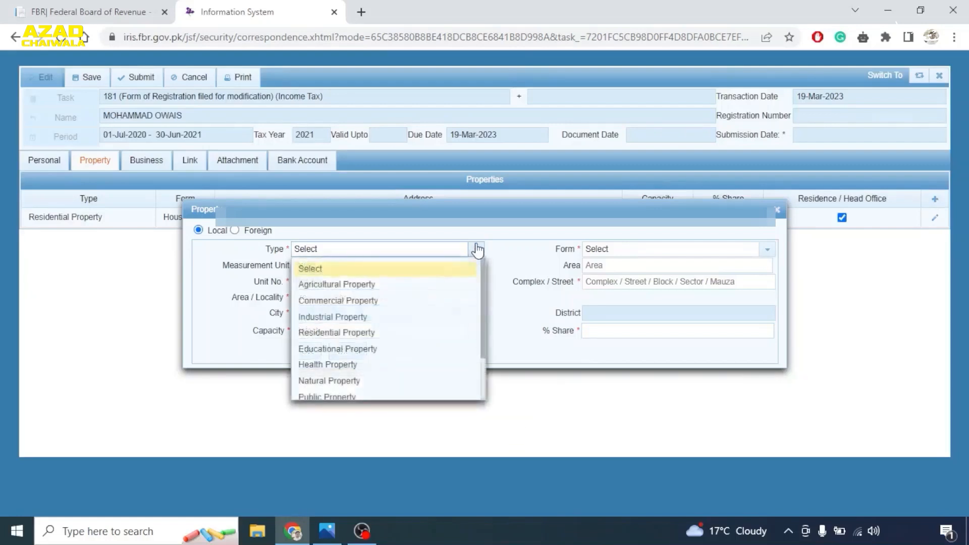
{"action": "left_click", "coordinate": [336, 332]}
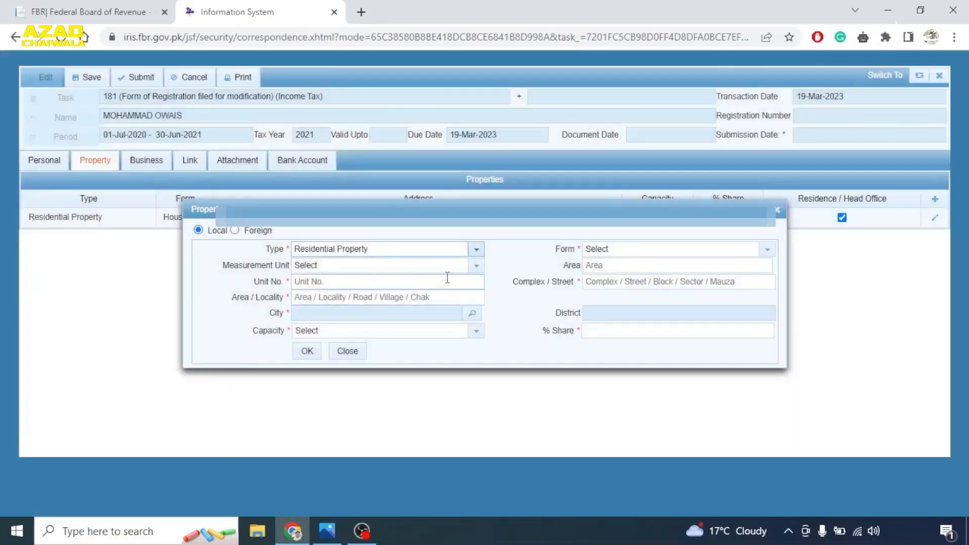
{"action": "left_click", "coordinate": [766, 250]}
{"action": "scroll", "coordinate": [635, 308], "scroll_direction": "down", "scroll_amount": 3}
{"action": "left_click", "coordinate": [626, 286]}
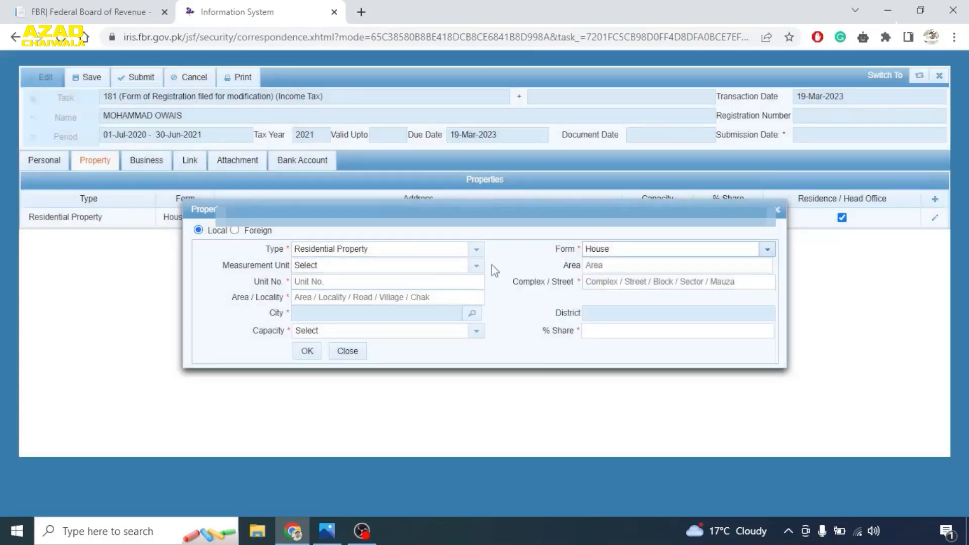
{"action": "left_click", "coordinate": [475, 265]}
{"action": "left_click", "coordinate": [363, 389]}
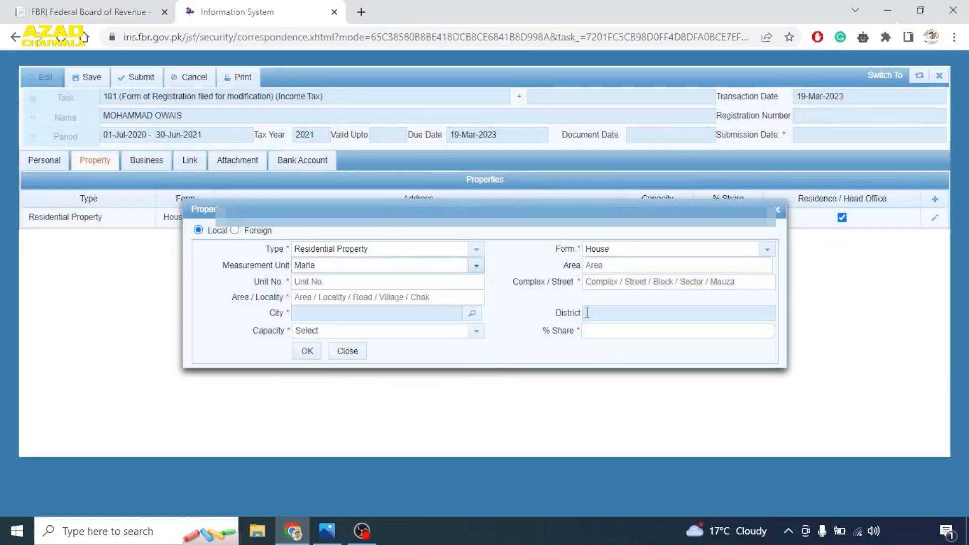
{"action": "left_click", "coordinate": [616, 265]}
{"action": "type", "text": "10"}
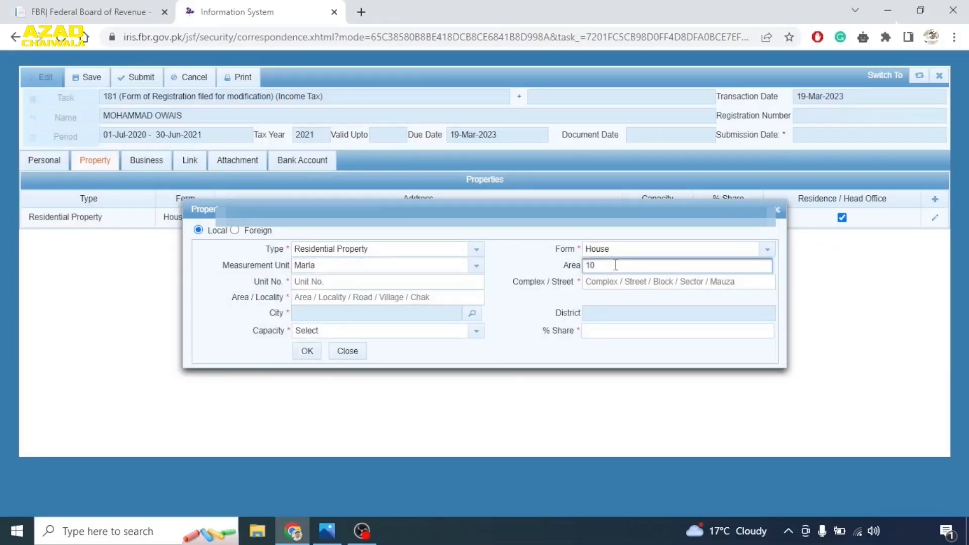
- Fill in the property's unit number, street and locality
{"action": "left_click", "coordinate": [346, 278]}
{"action": "type", "text": "UN"}
{"action": "key", "text": "BackSpace"}
{"action": "type", "text": "nit NO. XX"}
{"action": "left_click", "coordinate": [626, 282]}
{"action": "type", "text": "Street"}
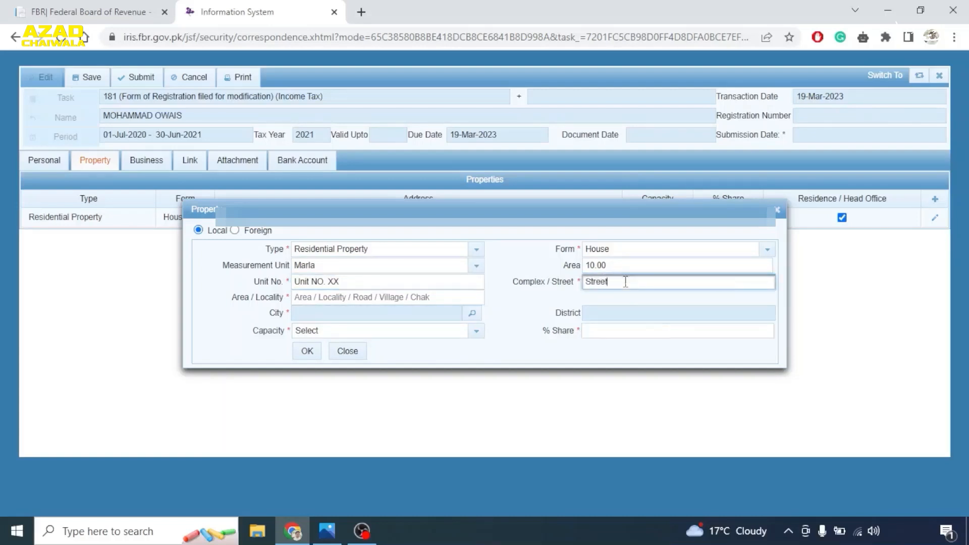
{"action": "type", "text": " ABC"}
{"action": "left_click", "coordinate": [331, 294]}
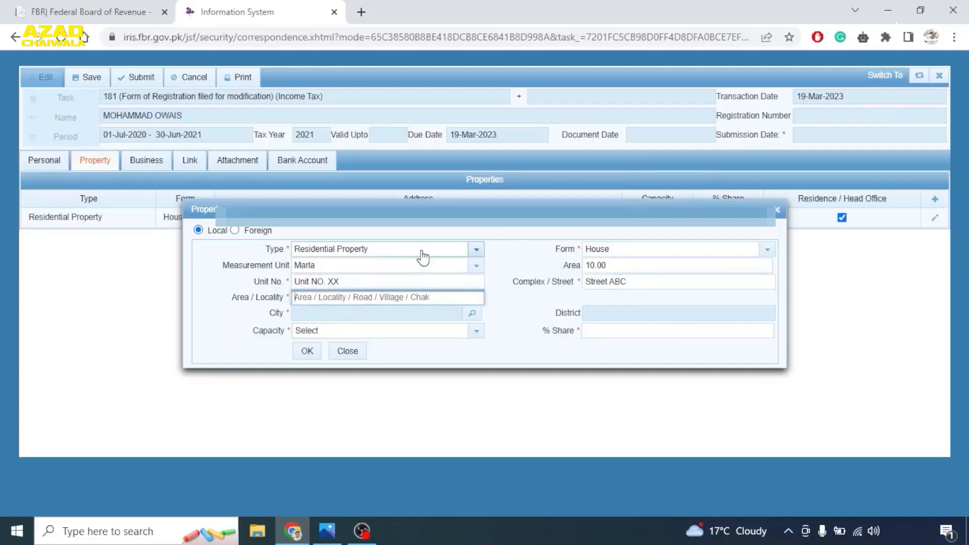
{"action": "type", "text": "ARea XYZ"}
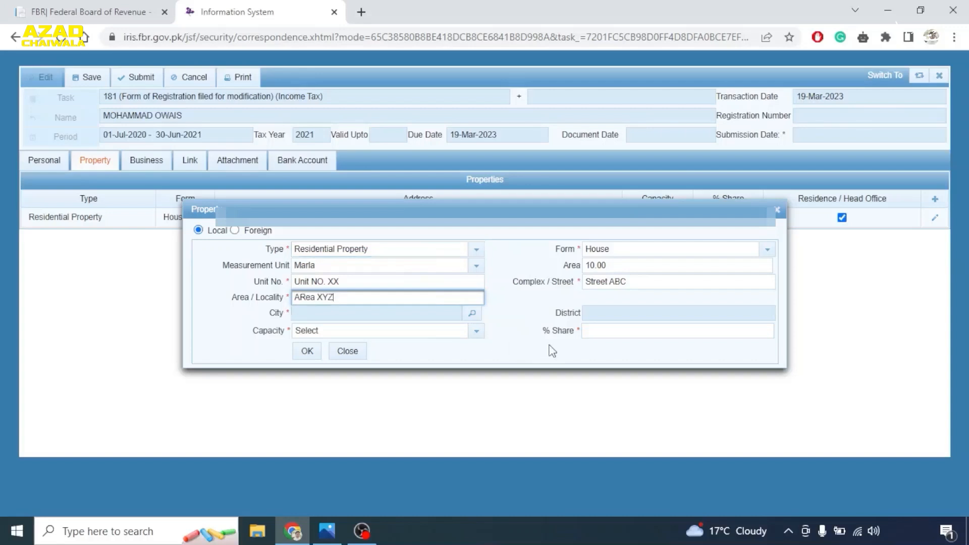
- Set the city to Rawalpindi, capacity Owner and a 25% share
{"action": "left_click", "coordinate": [472, 315]}
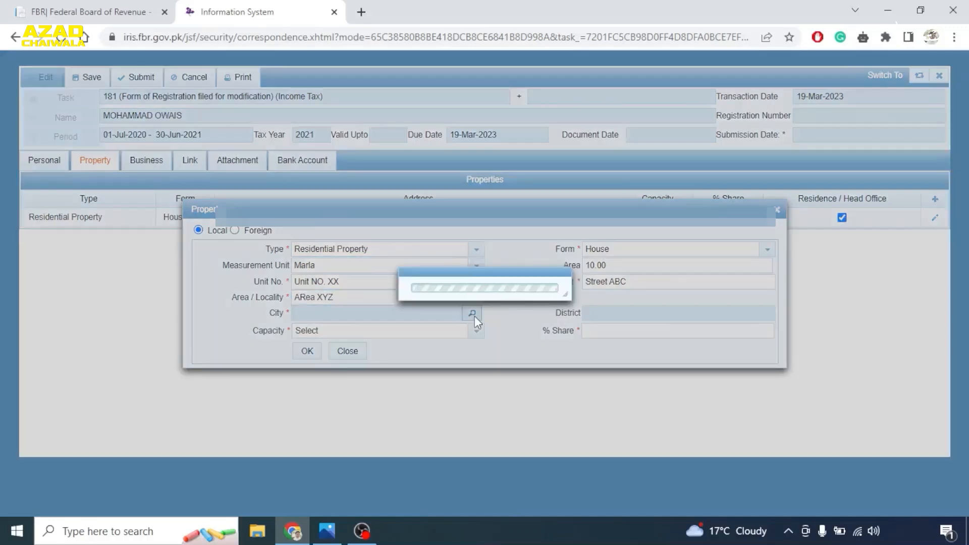
{"action": "type", "text": "R"}
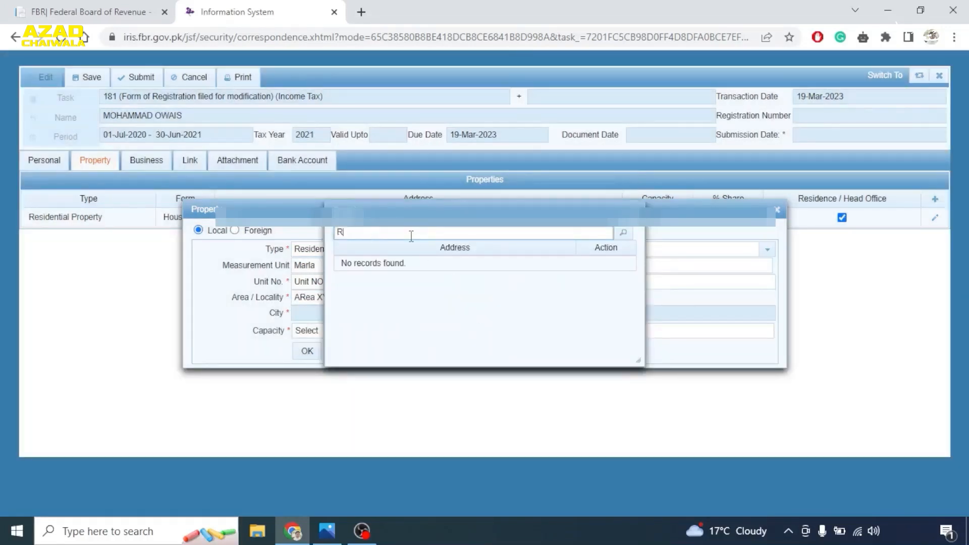
{"action": "type", "text": "awalpindi"}
{"action": "left_click", "coordinate": [624, 232]}
{"action": "scroll", "coordinate": [557, 303], "scroll_direction": "down", "scroll_amount": 1}
{"action": "scroll", "coordinate": [558, 303], "scroll_direction": "down", "scroll_amount": 1}
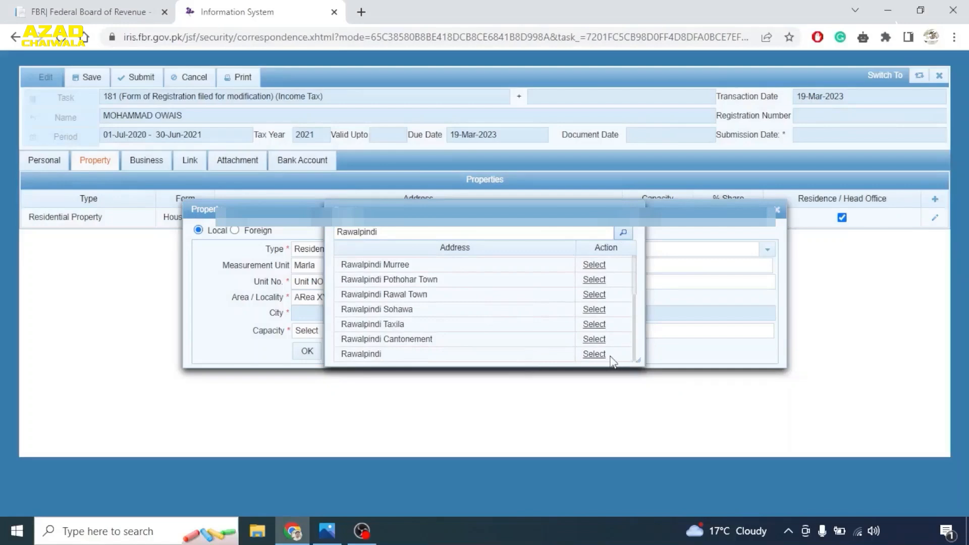
{"action": "left_click", "coordinate": [594, 354]}
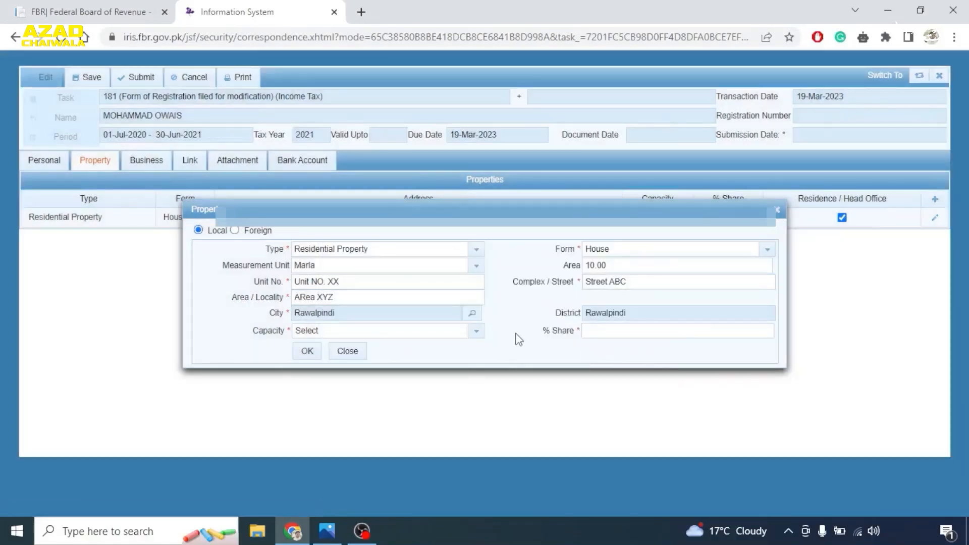
{"action": "left_click", "coordinate": [476, 330]}
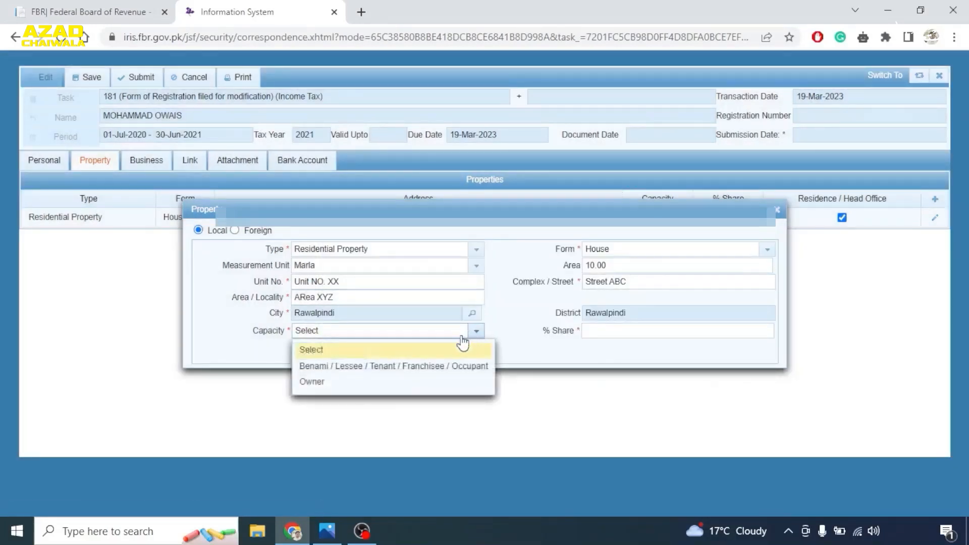
{"action": "left_click", "coordinate": [345, 388]}
{"action": "left_click", "coordinate": [588, 331]}
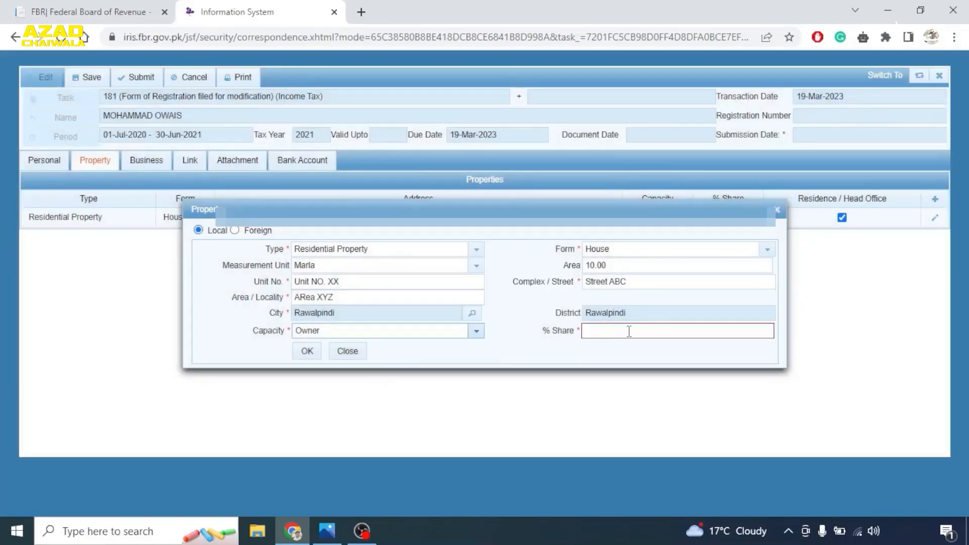
{"action": "type", "text": "25"}
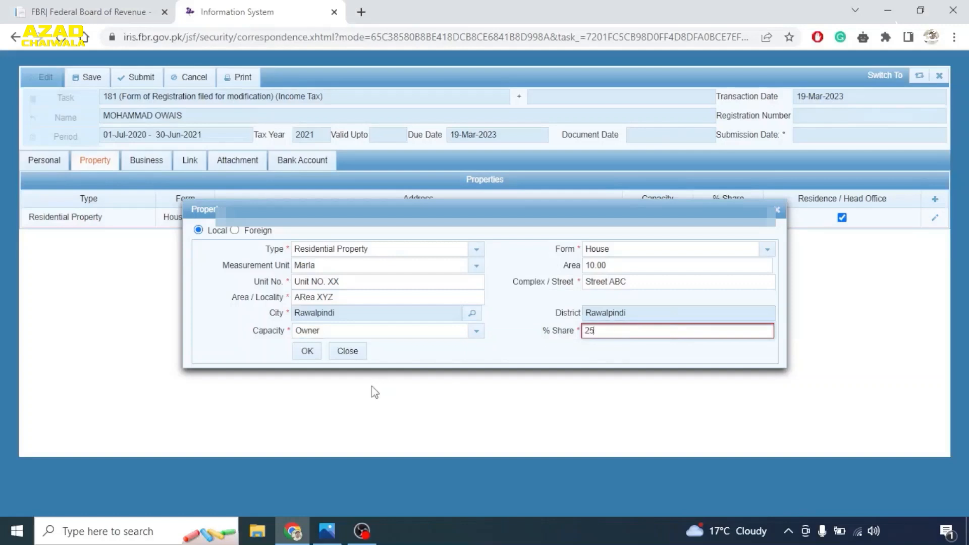
- Close the new property entry without adding it
{"action": "left_click", "coordinate": [776, 210]}
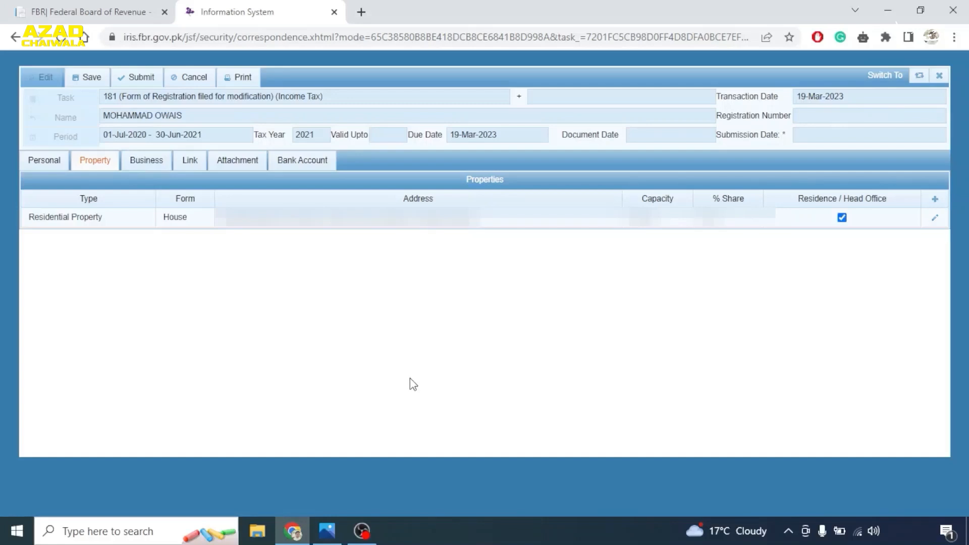
- Close the registration form, discarding its unsaved changes, and expand the outbox tasks
{"action": "left_click", "coordinate": [939, 75]}
{"action": "left_click", "coordinate": [402, 305]}
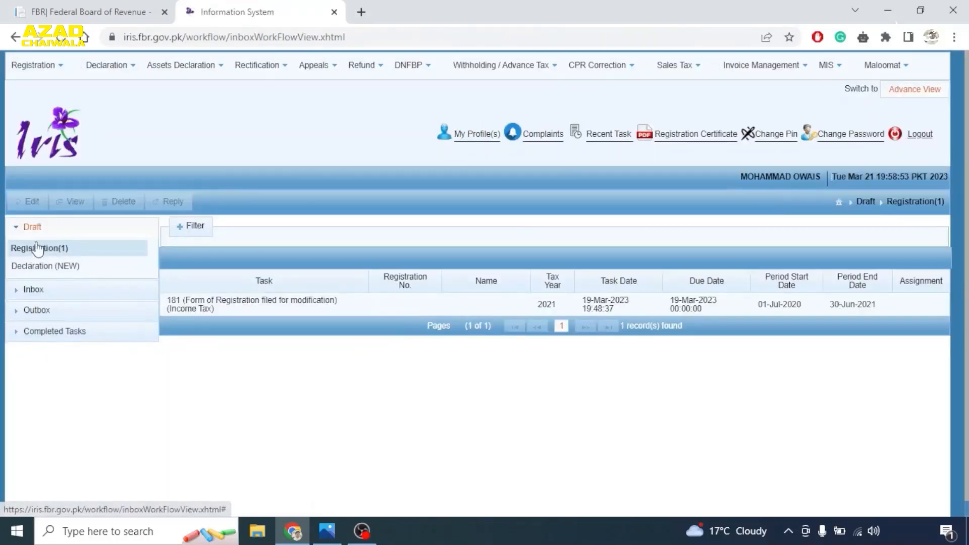
{"action": "left_click", "coordinate": [35, 314]}
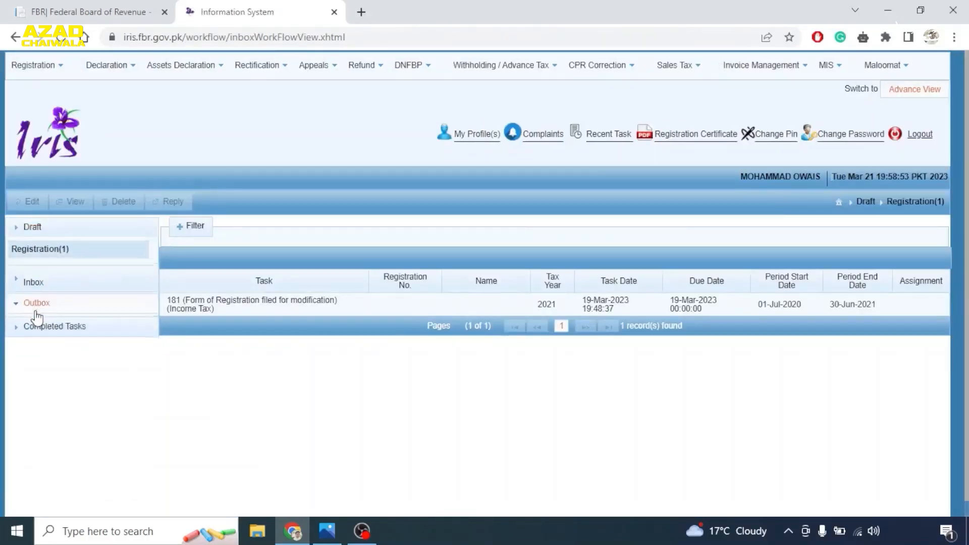
- Check completed tasks, then select the tax-year 2021 Form 181 modification draft under Registration
{"action": "left_click", "coordinate": [43, 297]}
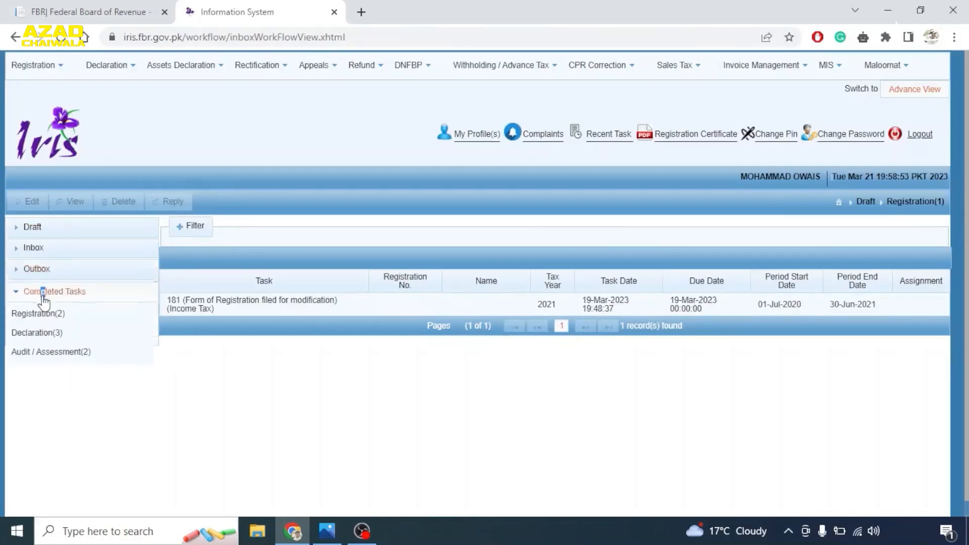
{"action": "left_click", "coordinate": [20, 296]}
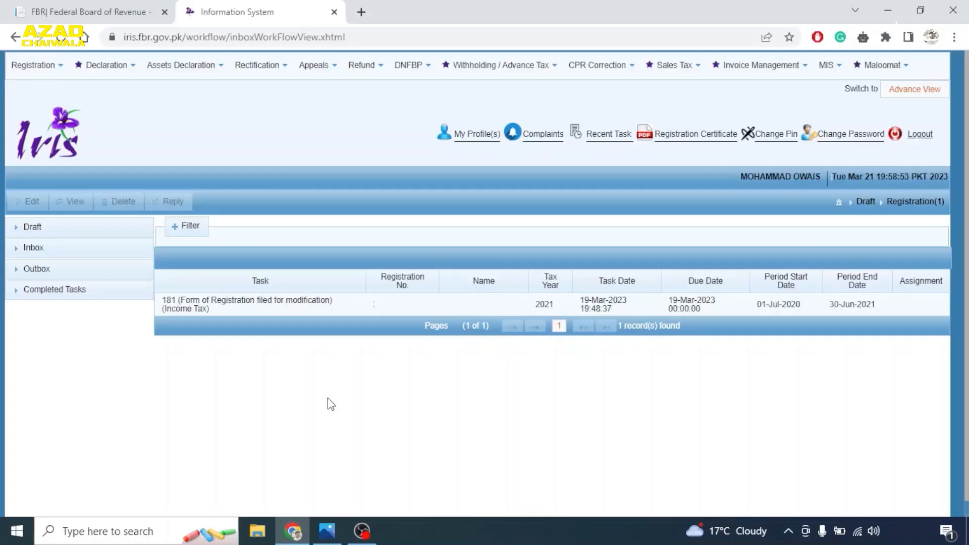
{"action": "left_click", "coordinate": [34, 66]}
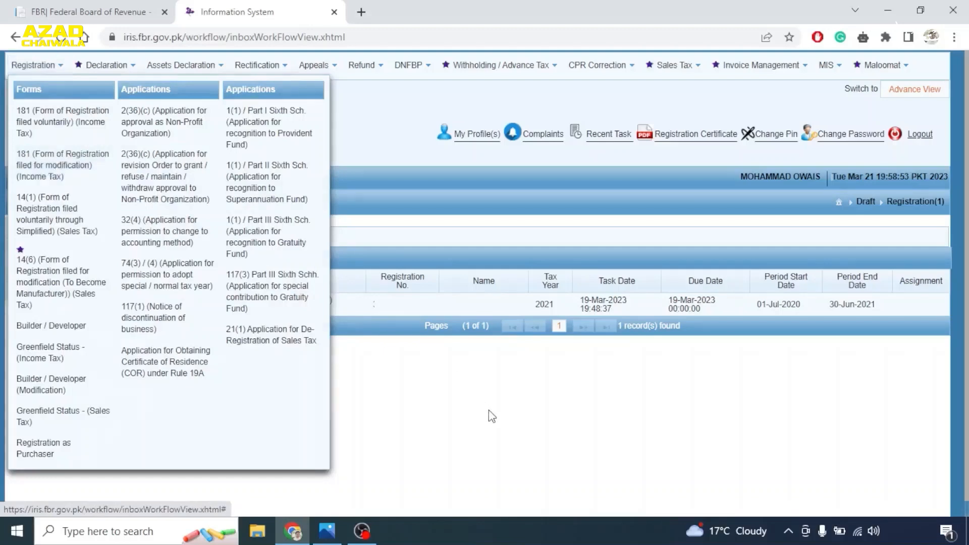
{"action": "left_click", "coordinate": [286, 306]}
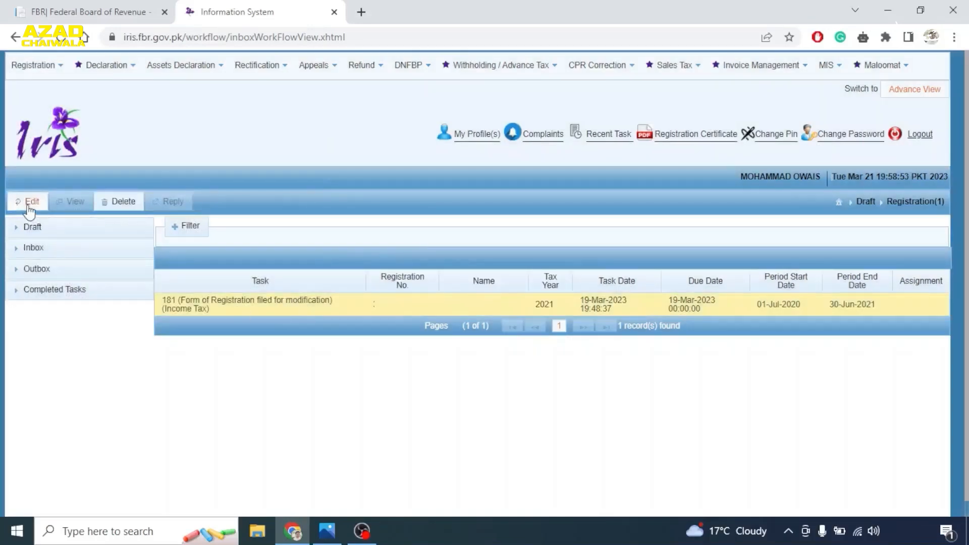
- Edit the 2021 Form 181 draft and show its empty Business section
{"action": "left_click", "coordinate": [28, 201]}
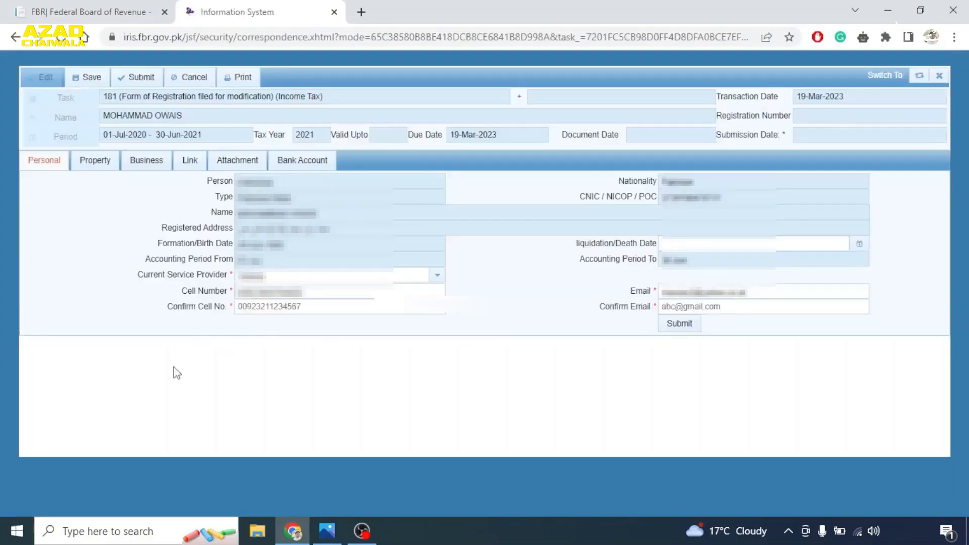
{"action": "left_click", "coordinate": [139, 167]}
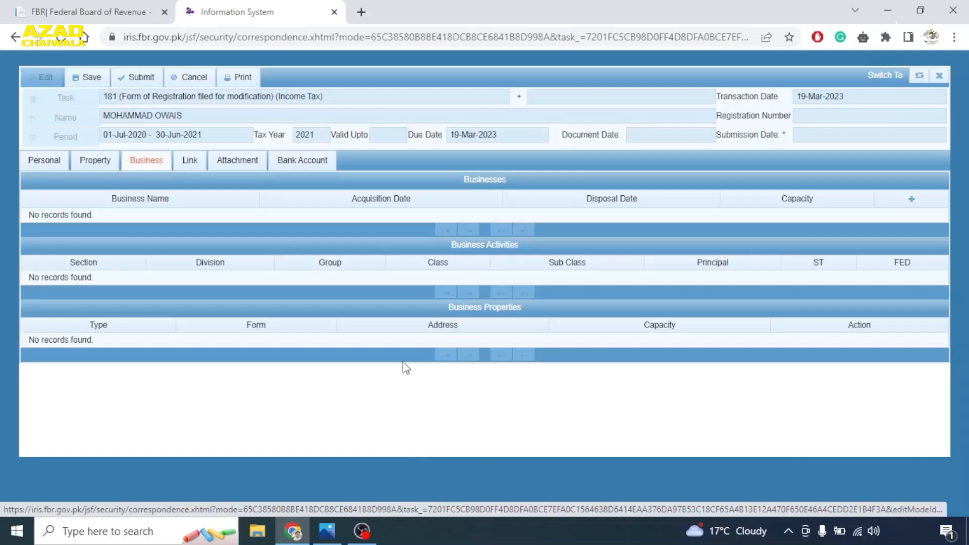
- Add business 'ABC Enterprises', acquired 1 January 2023, with Owner capacity
{"action": "left_click", "coordinate": [911, 200]}
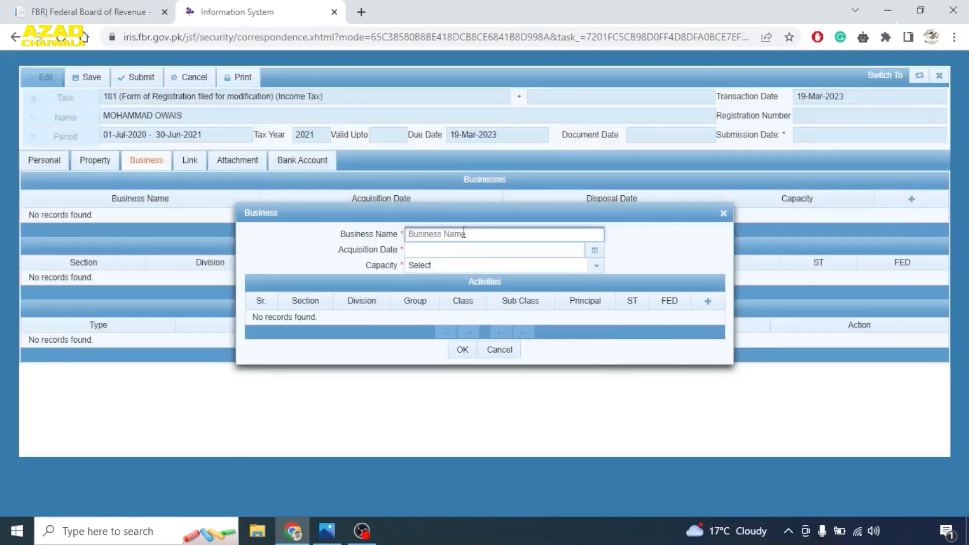
{"action": "type", "text": "ABC Enterprises"}
{"action": "left_click", "coordinate": [466, 251]}
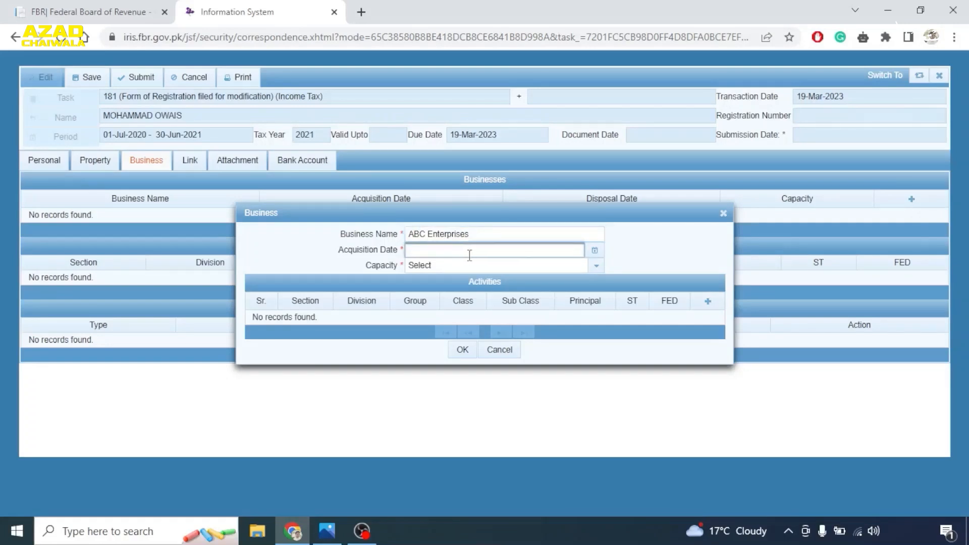
{"action": "left_click", "coordinate": [594, 253]}
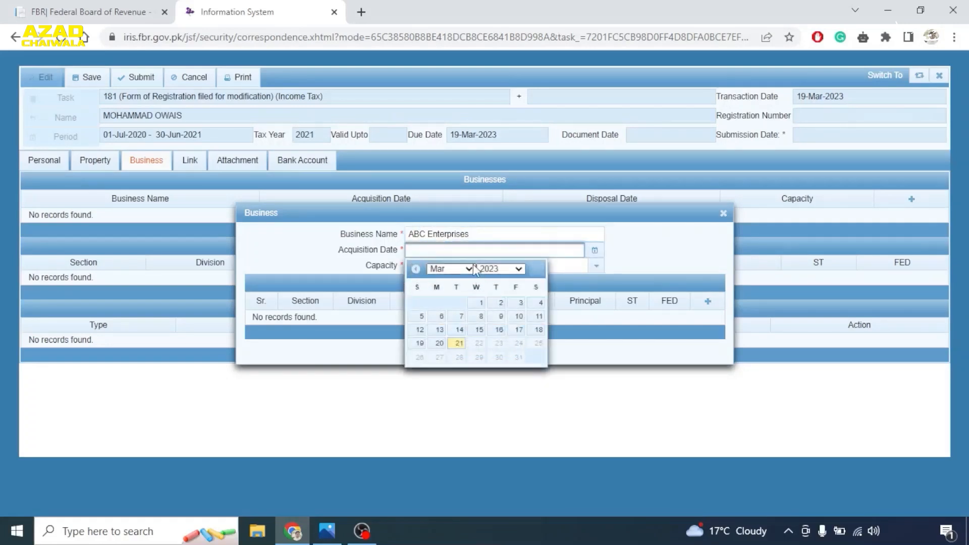
{"action": "left_click", "coordinate": [469, 269]}
{"action": "left_click", "coordinate": [437, 279]}
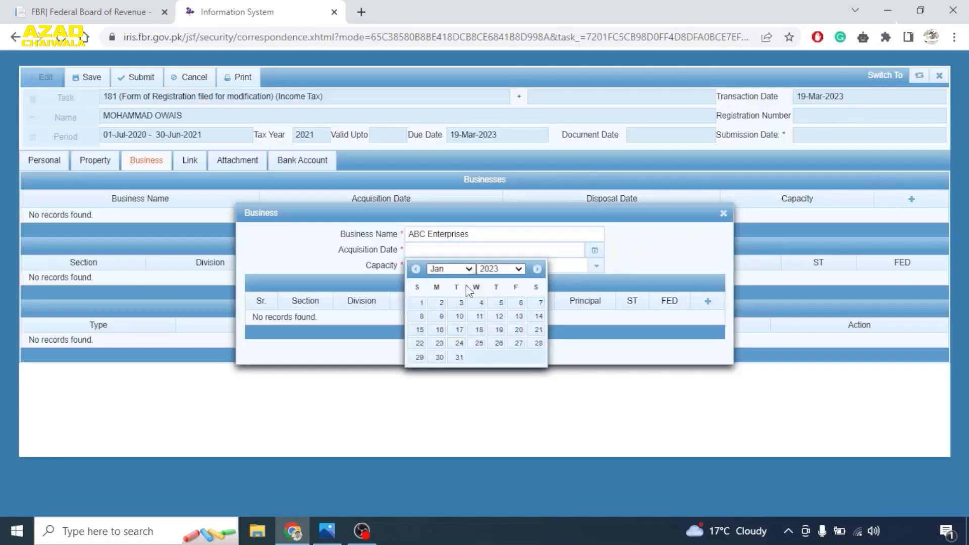
{"action": "left_click", "coordinate": [421, 305]}
{"action": "left_click", "coordinate": [596, 267]}
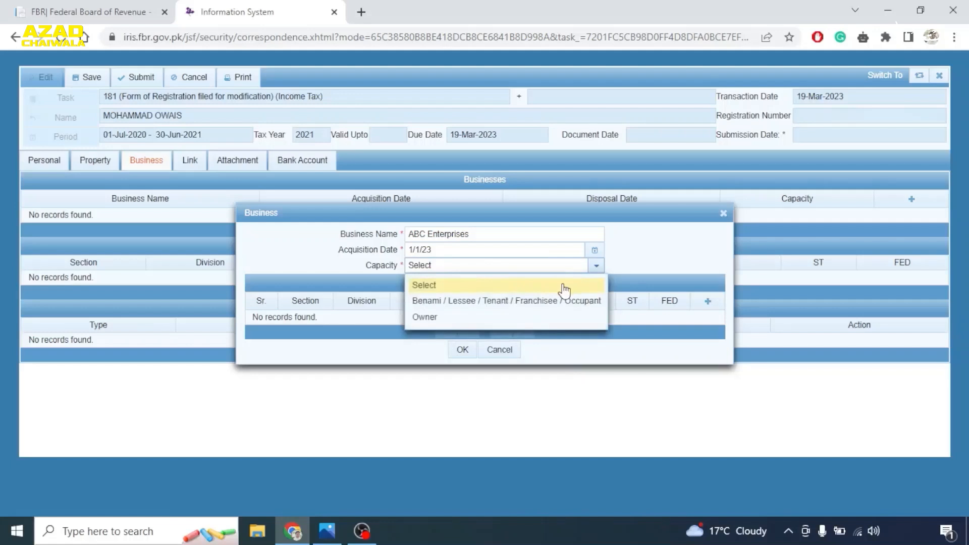
{"action": "left_click", "coordinate": [432, 318]}
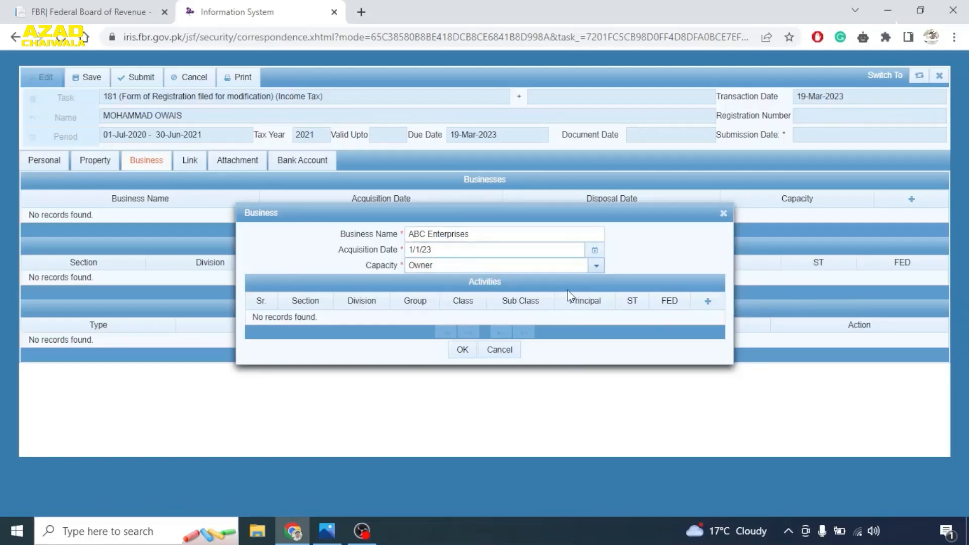
- Add a hotels/restaurants services activity starting 1 January 2023 to ABC Enterprises
{"action": "left_click", "coordinate": [709, 302]}
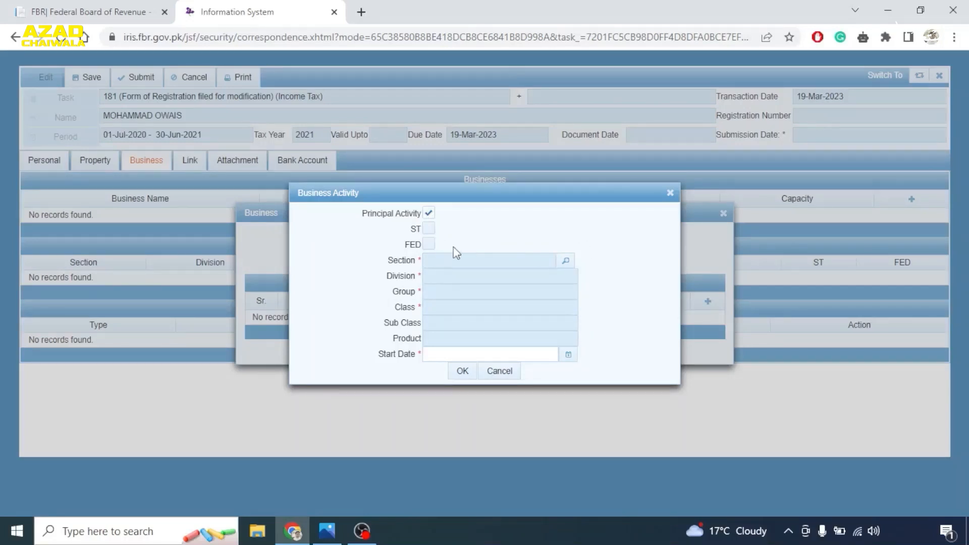
{"action": "left_click", "coordinate": [566, 261]}
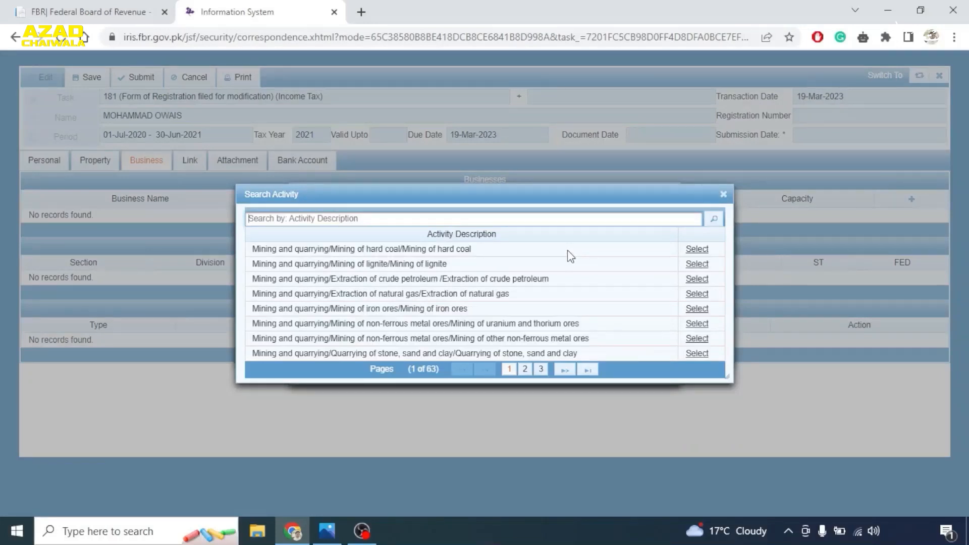
{"action": "type", "text": "hotel"}
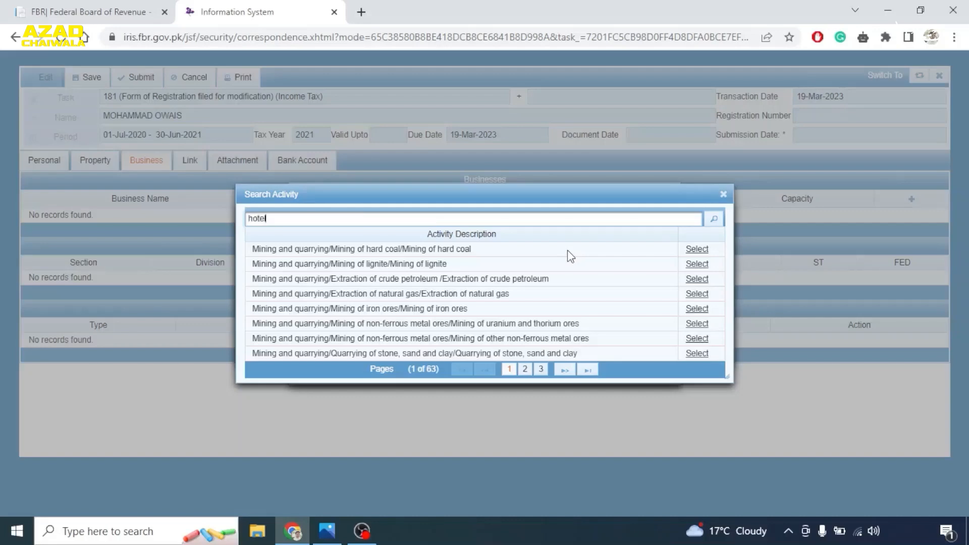
{"action": "left_click", "coordinate": [712, 221]}
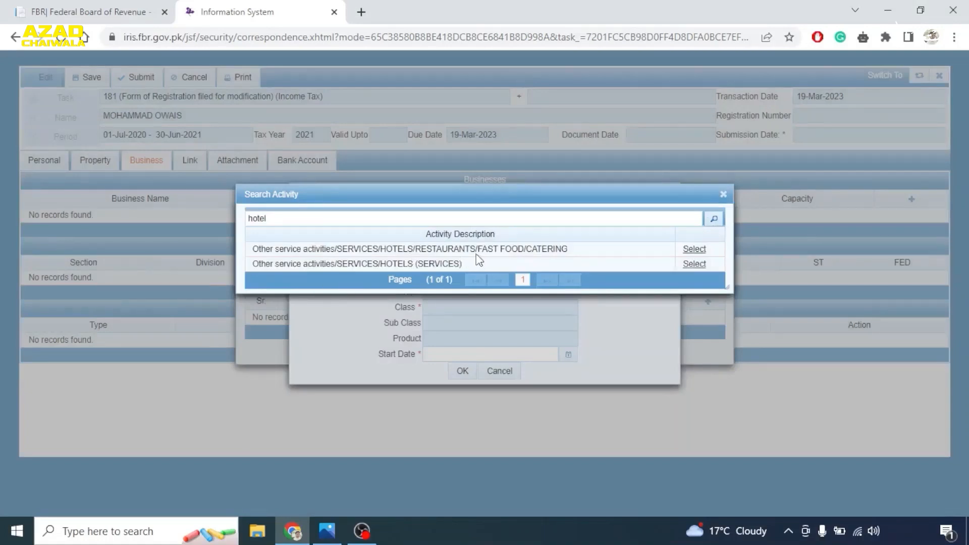
{"action": "left_click", "coordinate": [694, 249]}
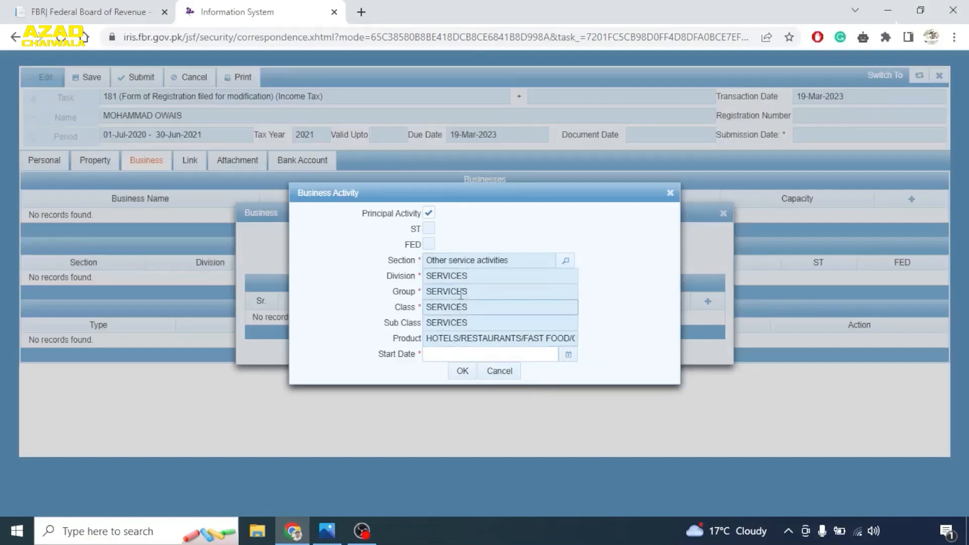
{"action": "left_click", "coordinate": [466, 354]}
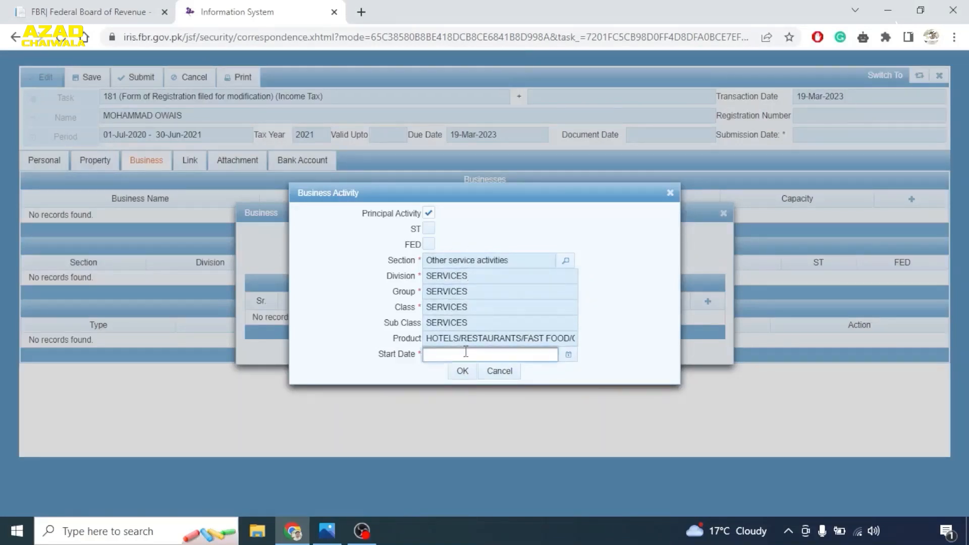
{"action": "left_click", "coordinate": [568, 355]}
{"action": "left_click", "coordinate": [486, 376]}
{"action": "left_click", "coordinate": [457, 382]}
{"action": "left_click", "coordinate": [439, 409]}
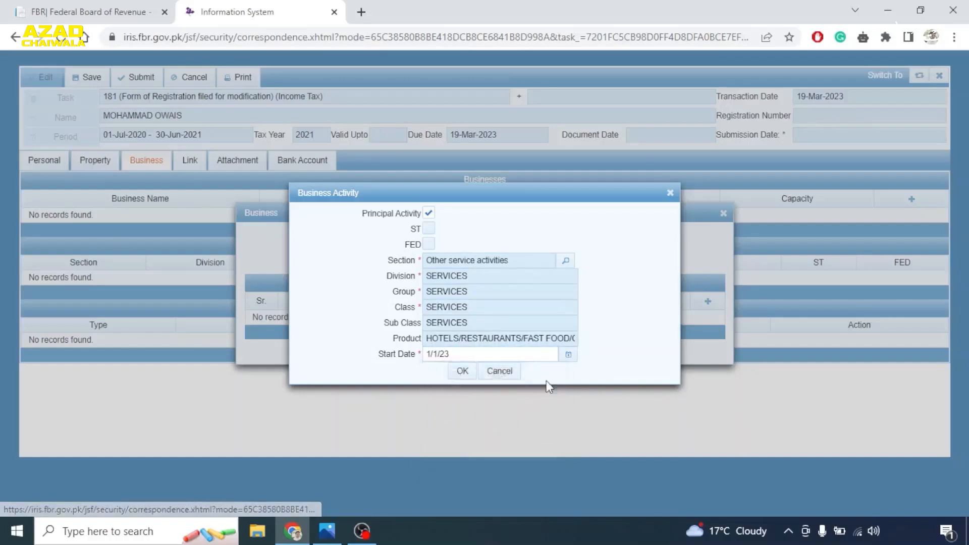
{"action": "left_click", "coordinate": [459, 374]}
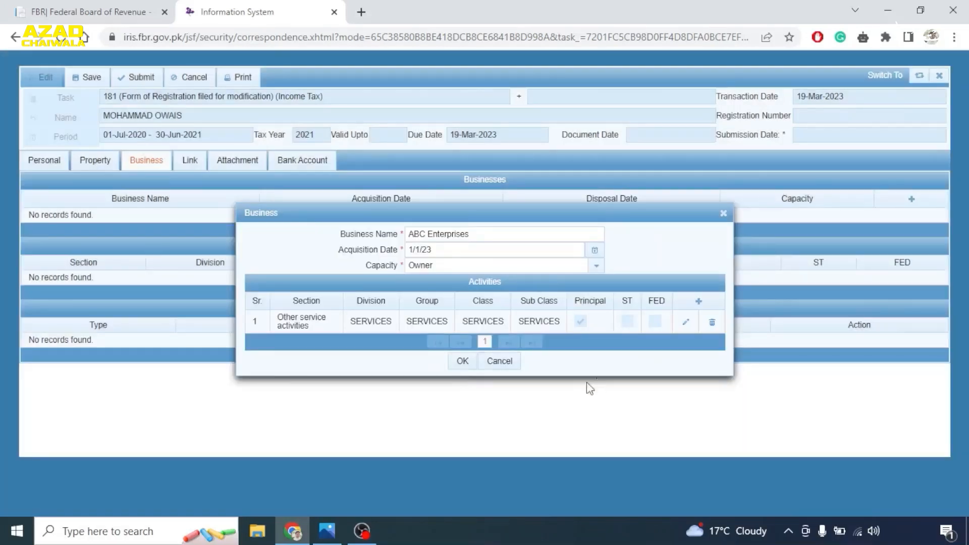
- Save ABC Enterprises and bring up the Link Property list for its address
{"action": "left_click", "coordinate": [460, 362]}
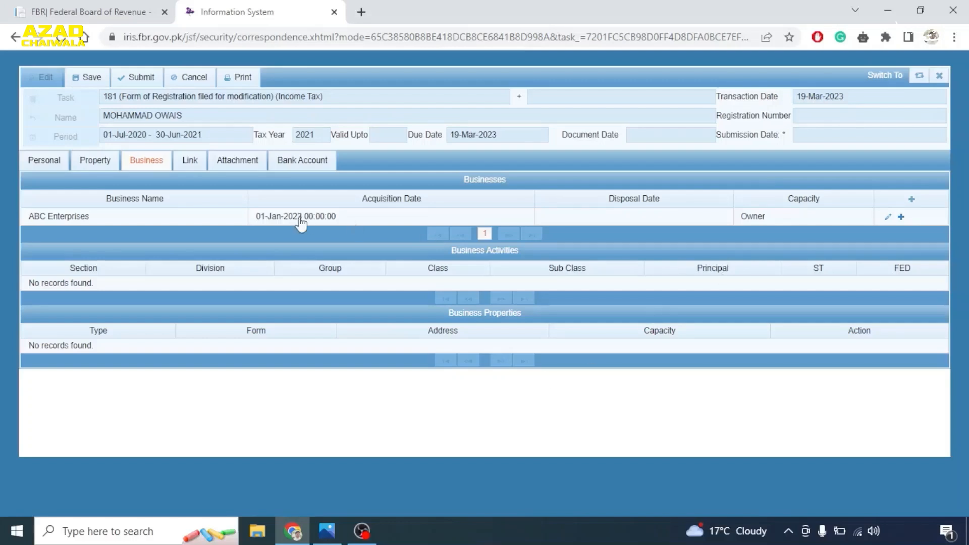
{"action": "left_click", "coordinate": [901, 218]}
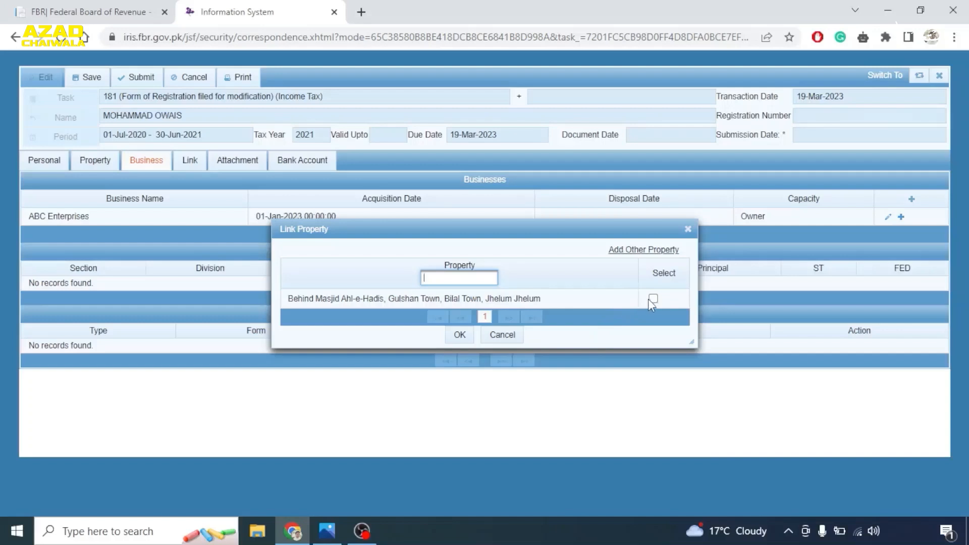
- Start a new Commercial Property of form Hotel measuring 5 Marla
{"action": "left_click", "coordinate": [626, 252]}
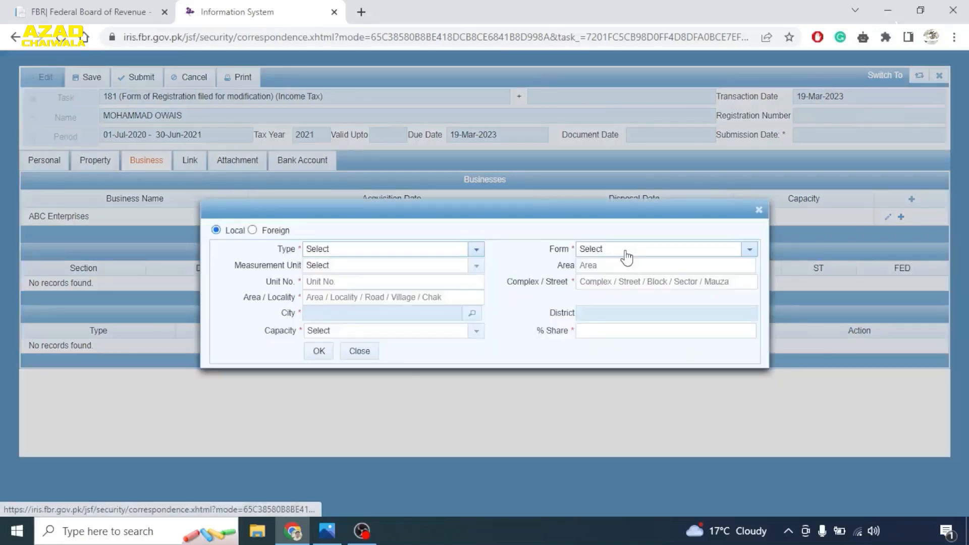
{"action": "left_click", "coordinate": [477, 250]}
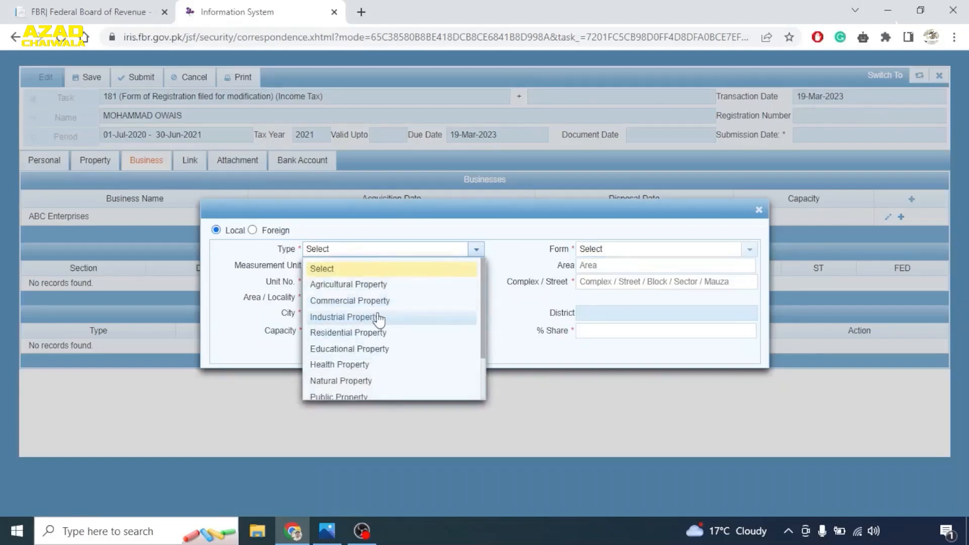
{"action": "left_click", "coordinate": [359, 301]}
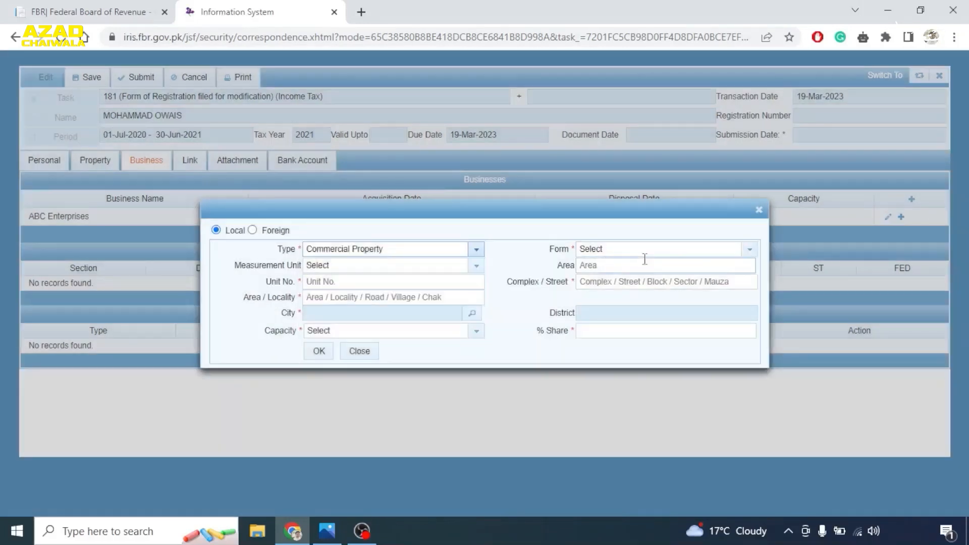
{"action": "left_click", "coordinate": [749, 249]}
{"action": "scroll", "coordinate": [656, 293], "scroll_direction": "down", "scroll_amount": 5}
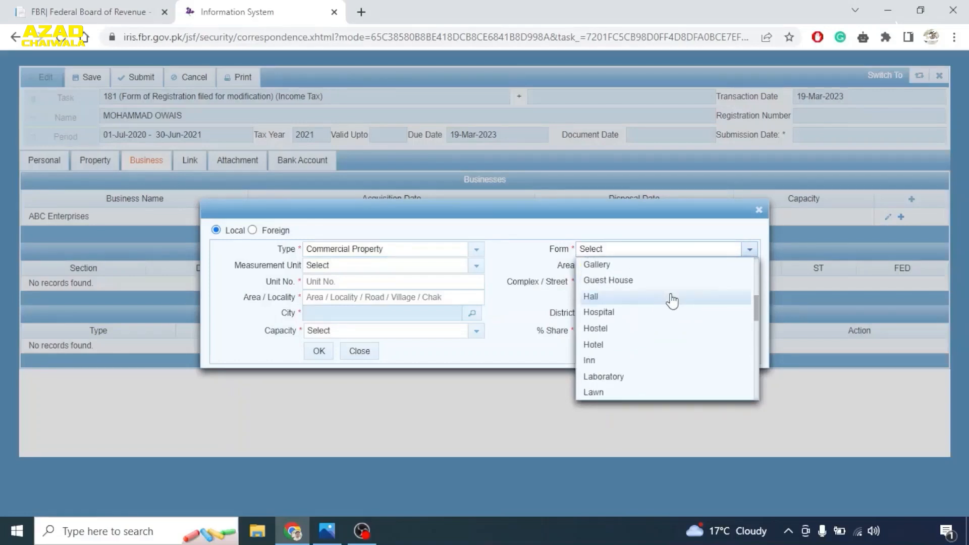
{"action": "left_click", "coordinate": [616, 346]}
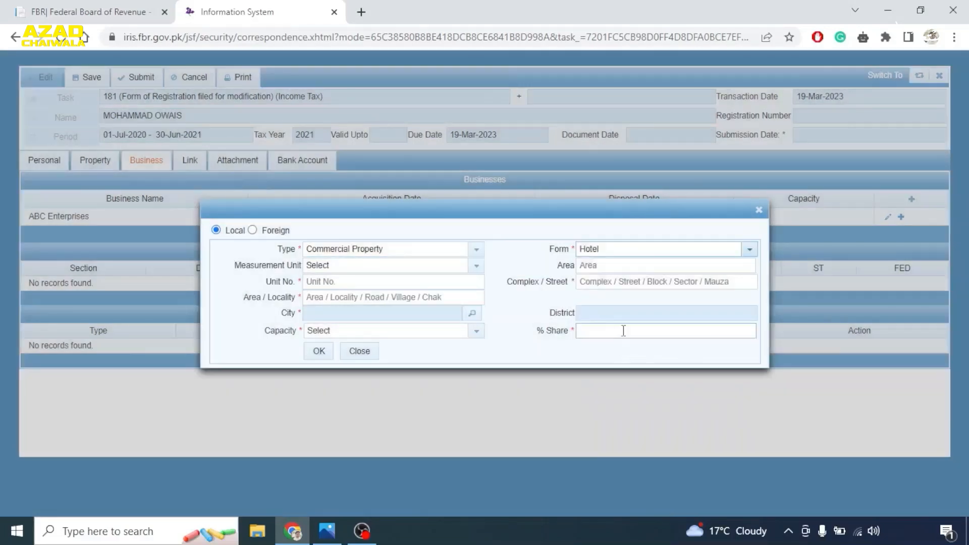
{"action": "left_click", "coordinate": [477, 266]}
{"action": "left_click", "coordinate": [337, 381]}
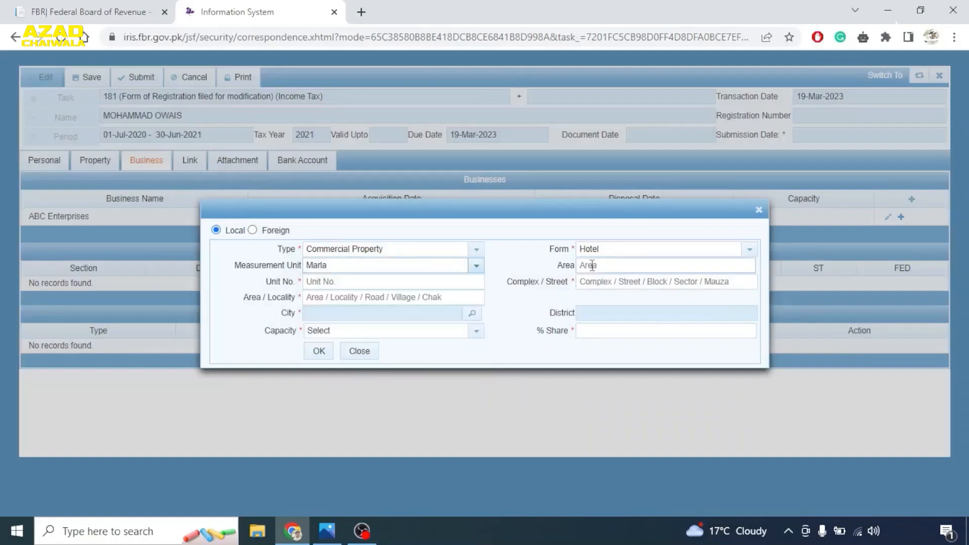
{"action": "left_click", "coordinate": [611, 264]}
{"action": "type", "text": "5"}
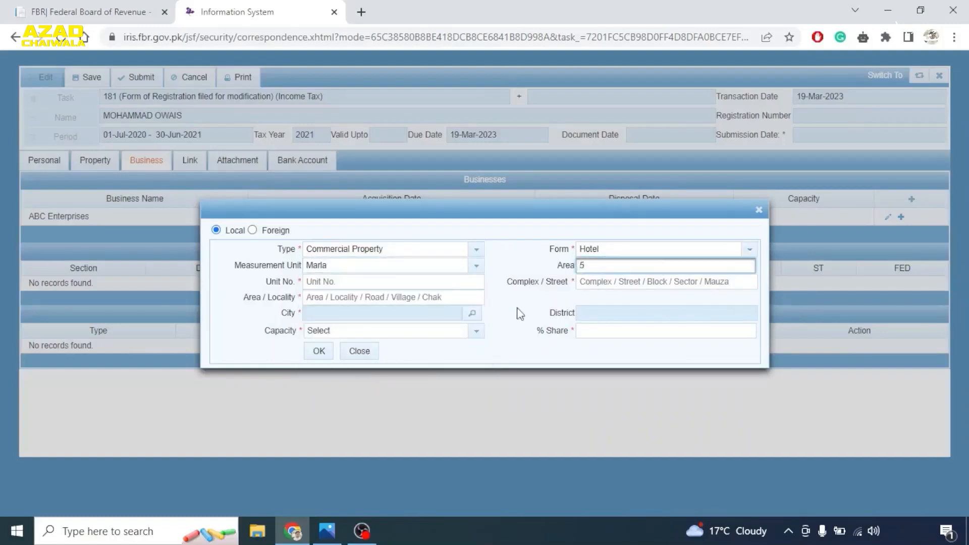
- Enter the property address ABC, CYZ, VBG with city Rawalpindi
{"action": "left_click", "coordinate": [351, 276]}
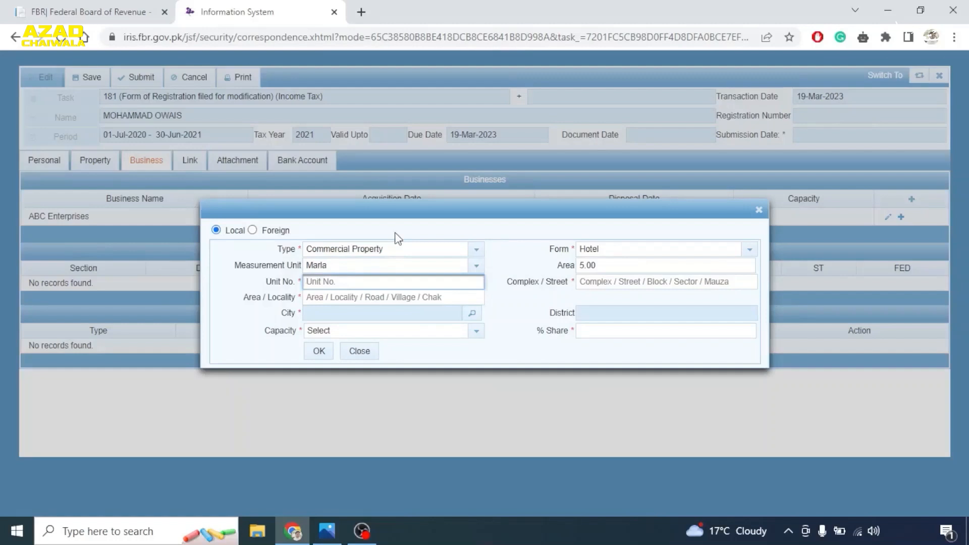
{"action": "type", "text": "ABC"}
{"action": "key", "text": "Tab"}
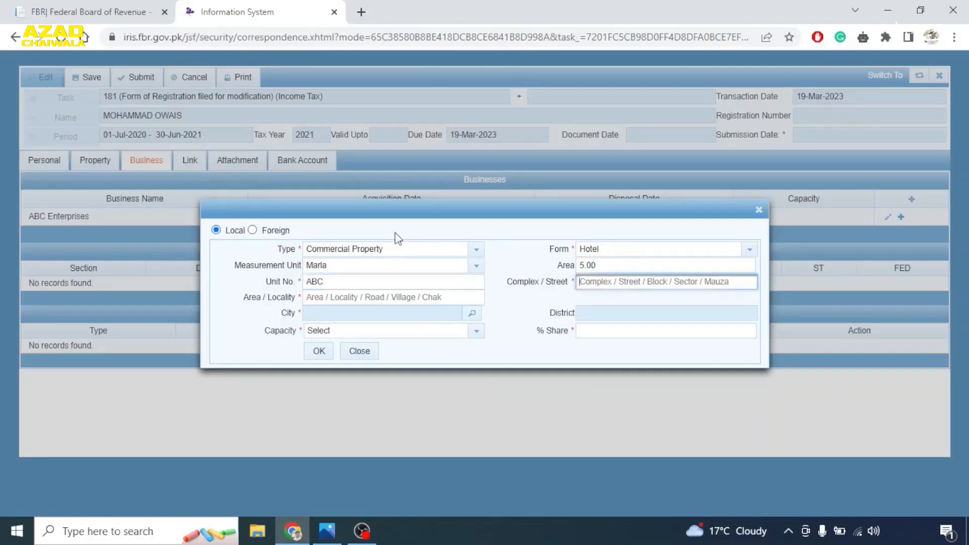
{"action": "type", "text": "CYZ"}
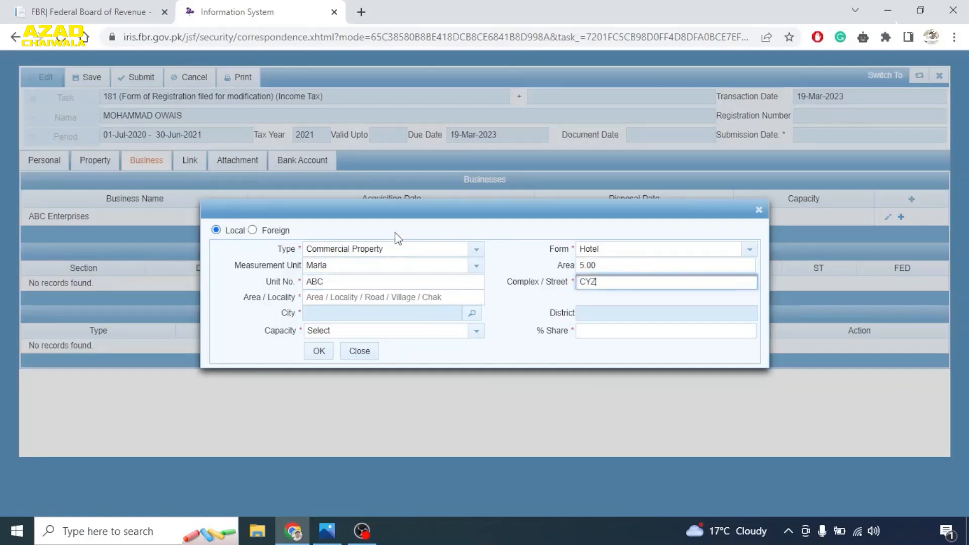
{"action": "key", "text": "Tab"}
{"action": "type", "text": "VBG"}
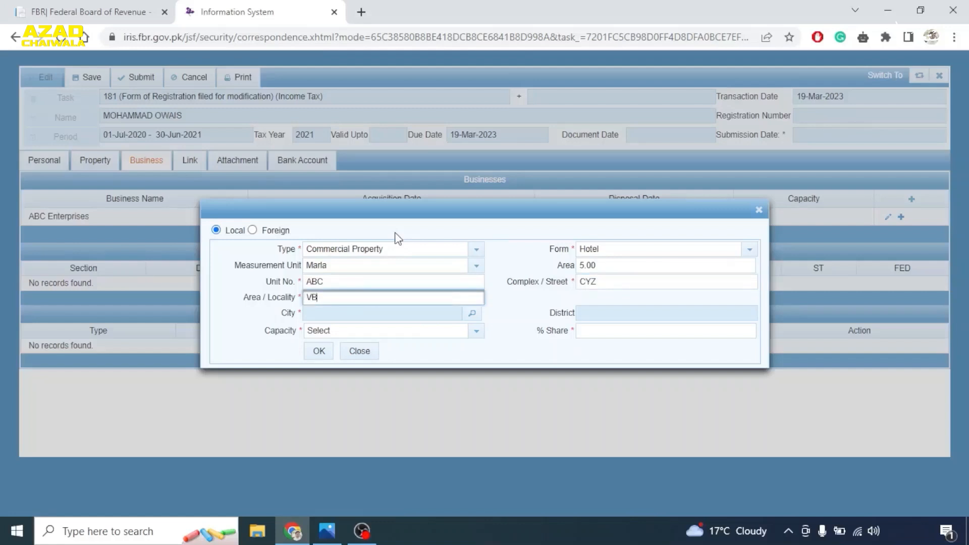
{"action": "left_click", "coordinate": [474, 314]}
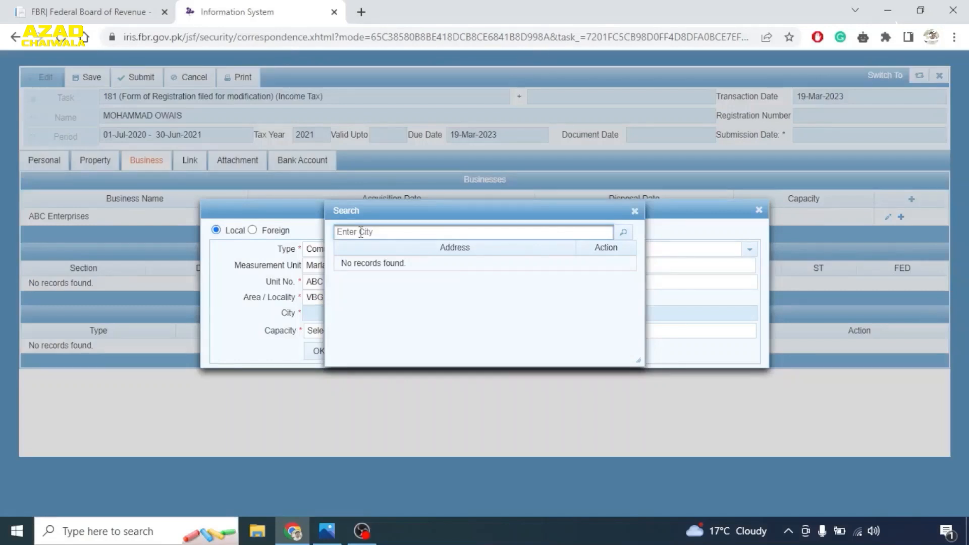
{"action": "left_click", "coordinate": [635, 211]}
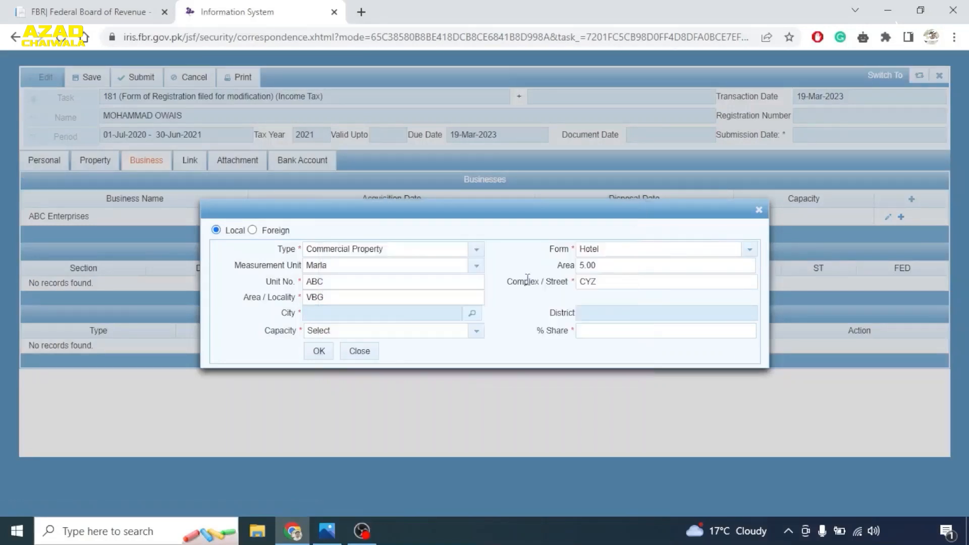
{"action": "left_click", "coordinate": [472, 314]}
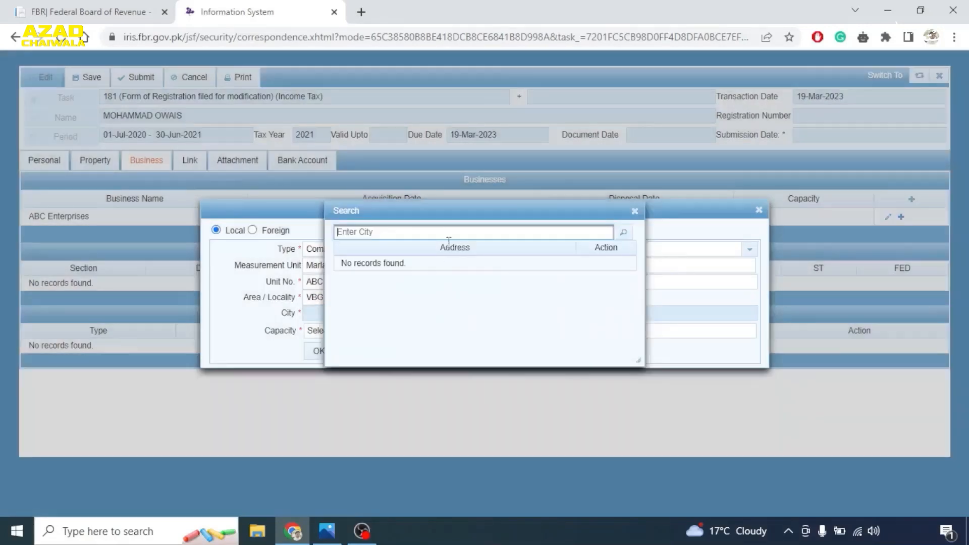
{"action": "type", "text": "Rawalpindi"}
{"action": "left_click", "coordinate": [623, 233]}
{"action": "scroll", "coordinate": [541, 265], "scroll_direction": "down", "scroll_amount": 3}
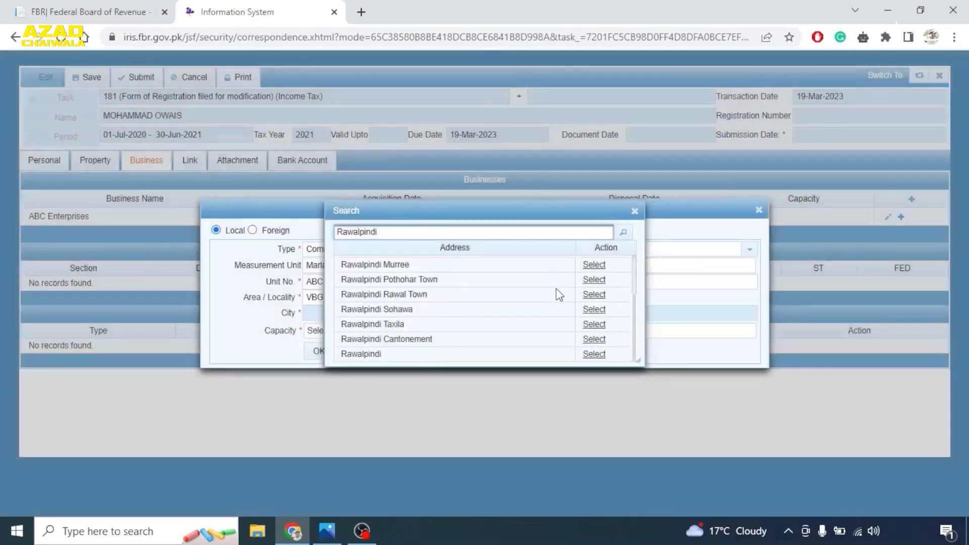
{"action": "left_click", "coordinate": [596, 356]}
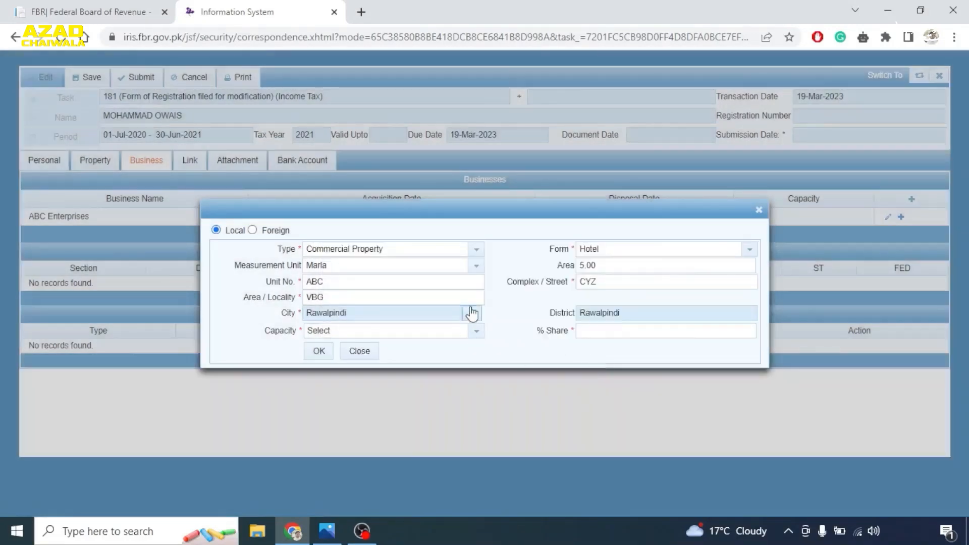
- Set capacity to Owner with a 25% share and save the property
{"action": "left_click", "coordinate": [475, 333]}
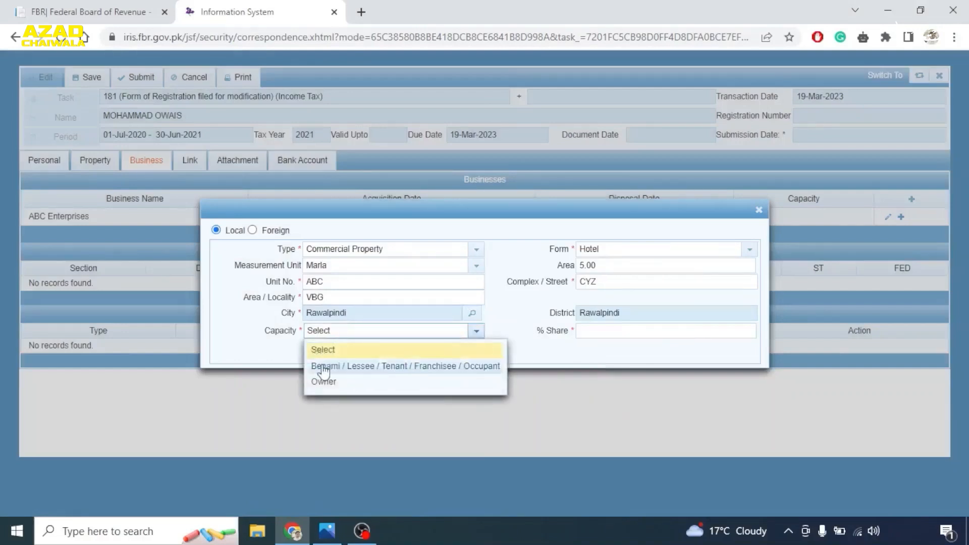
{"action": "left_click", "coordinate": [336, 386]}
{"action": "left_click", "coordinate": [583, 333]}
{"action": "type", "text": "25"}
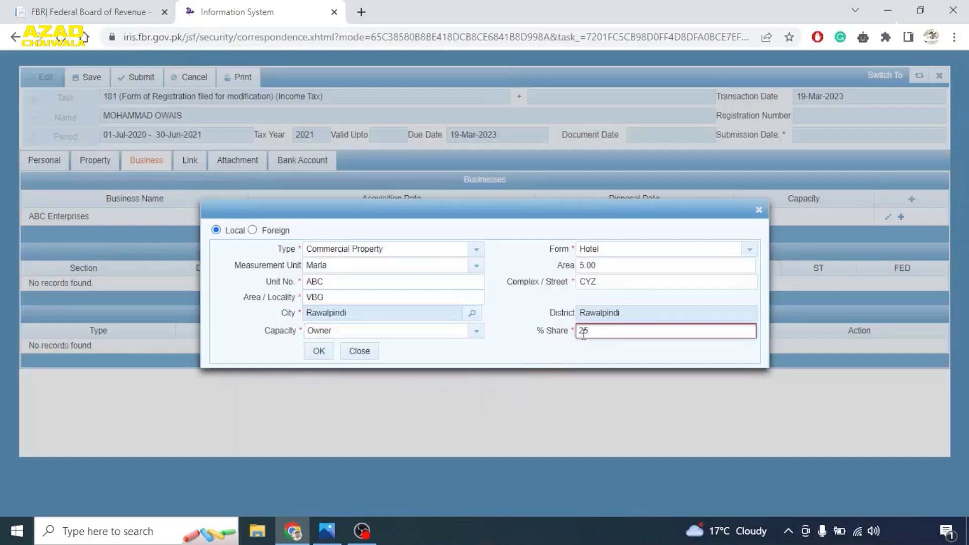
{"action": "left_click", "coordinate": [314, 355]}
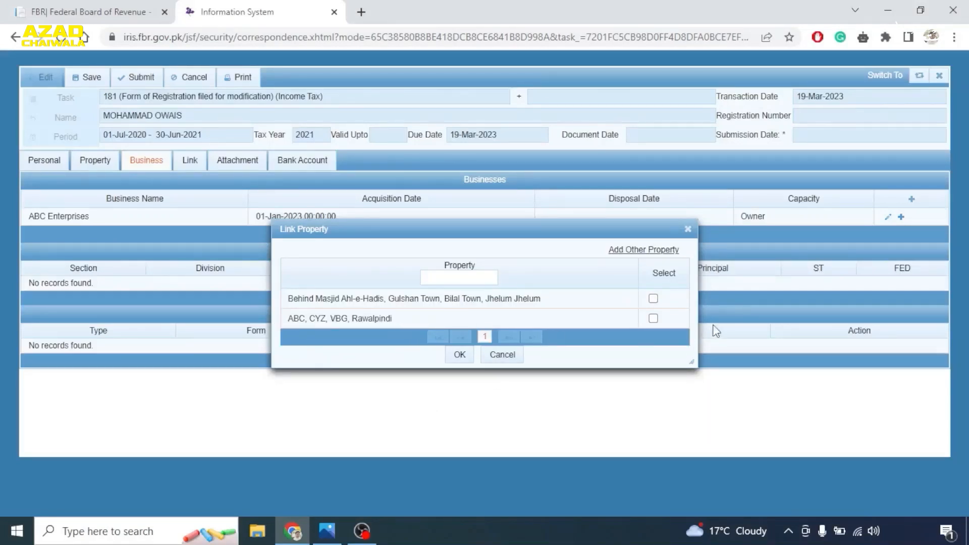
- Link the ABC, CYZ, VBG Rawalpindi property to ABC Enterprises and view its details
{"action": "left_click", "coordinate": [653, 319]}
{"action": "left_click", "coordinate": [459, 354]}
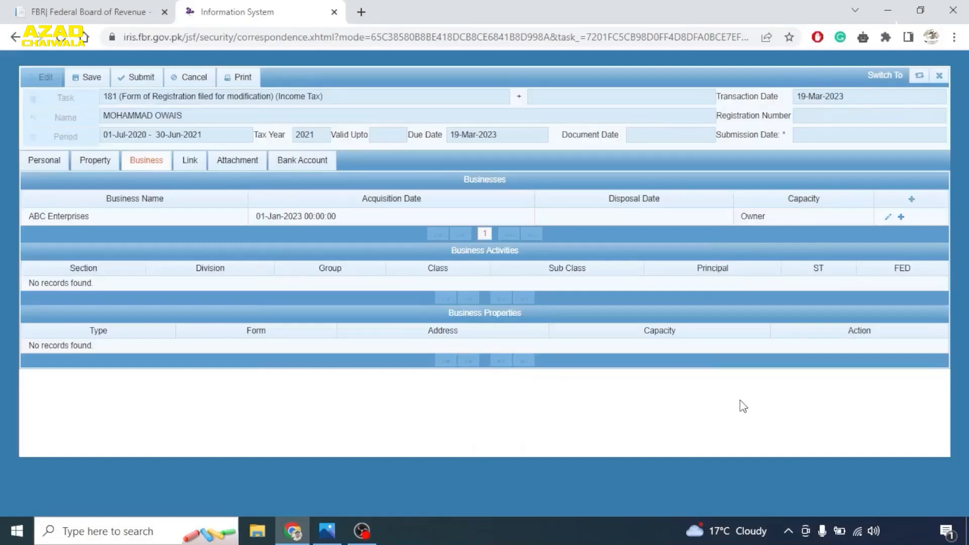
{"action": "left_click", "coordinate": [87, 219]}
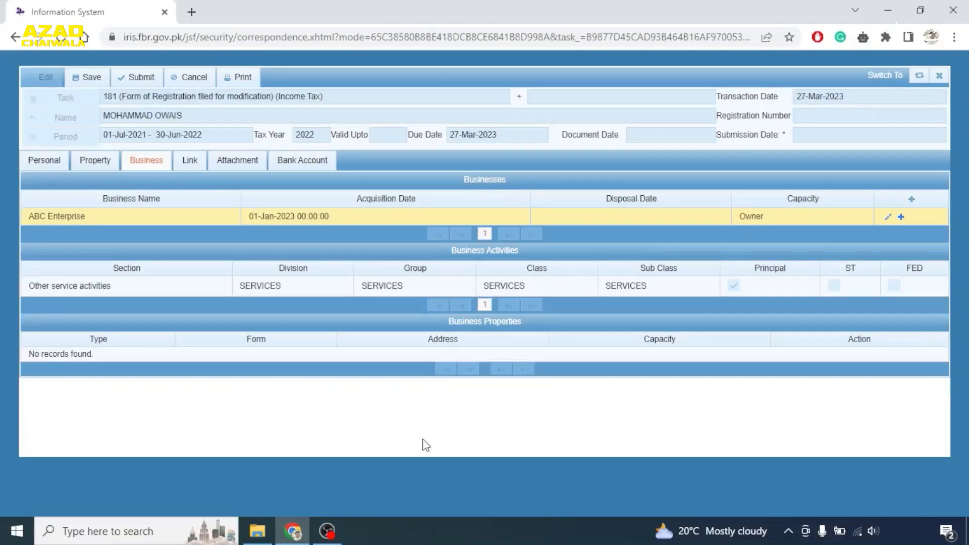
- Review the Property list, then return to ABC Enterprises showing the linked Rawalpindi hotel property
{"action": "left_click", "coordinate": [102, 164]}
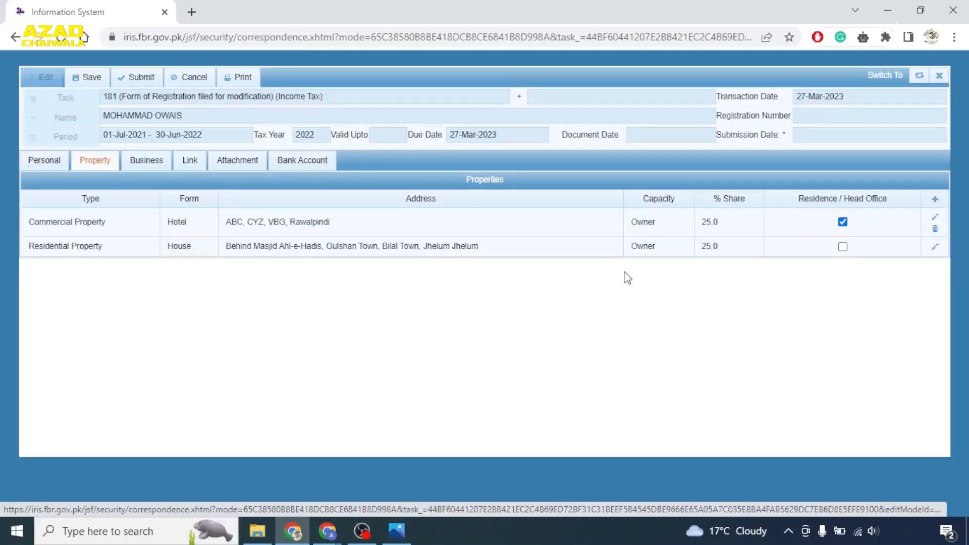
{"action": "left_click", "coordinate": [140, 158]}
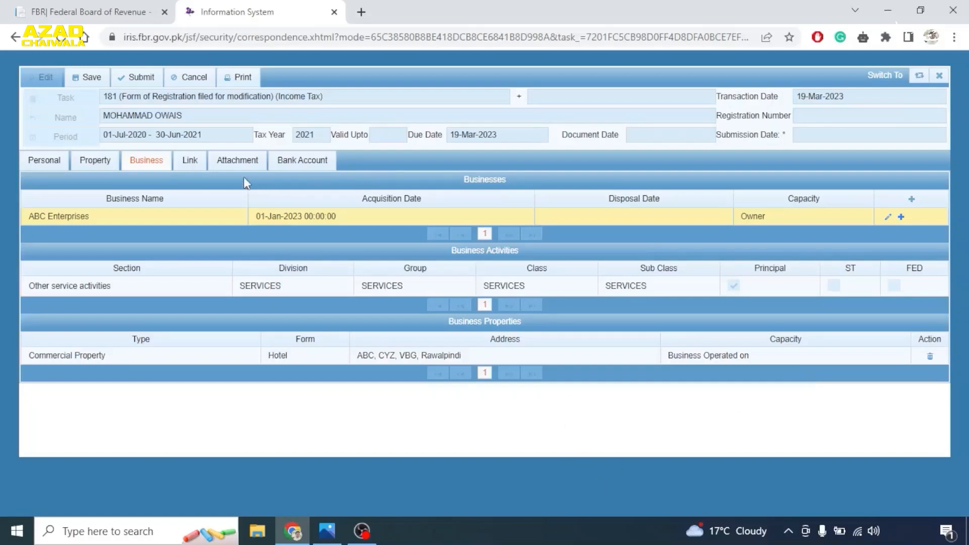
- Show the Attachment section listing required evidence 1123, 111905 and 111906
{"action": "left_click", "coordinate": [218, 161]}
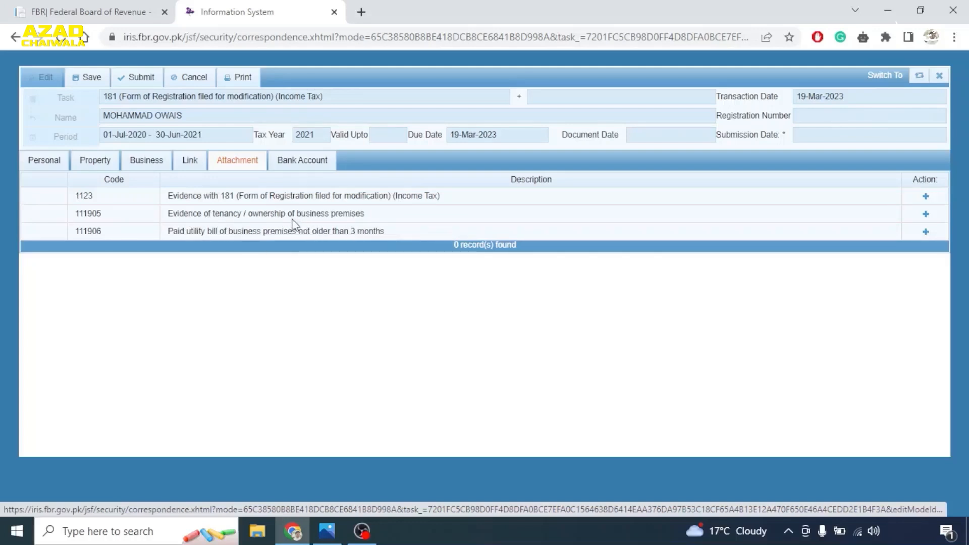
{"action": "left_click", "coordinate": [926, 214]}
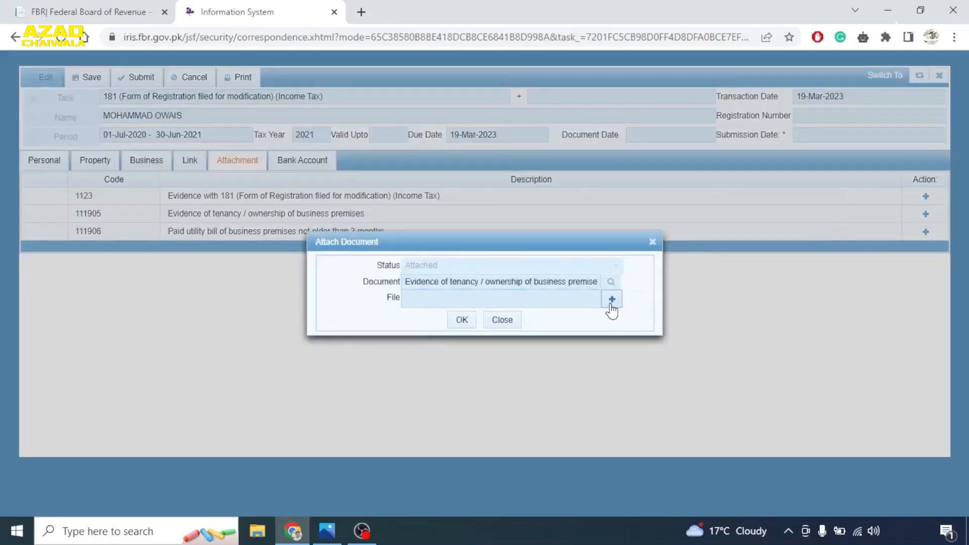
{"action": "left_click", "coordinate": [652, 242]}
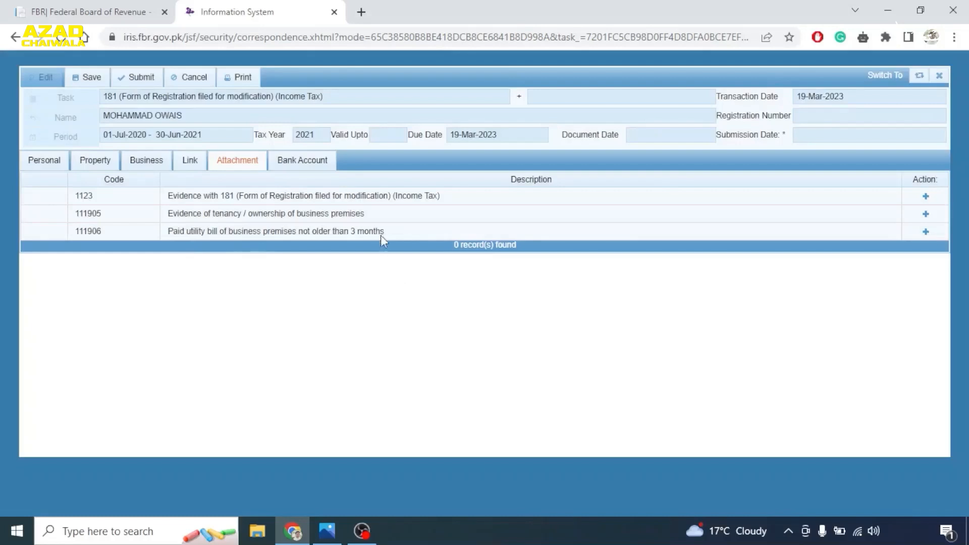
{"action": "left_click", "coordinate": [926, 232]}
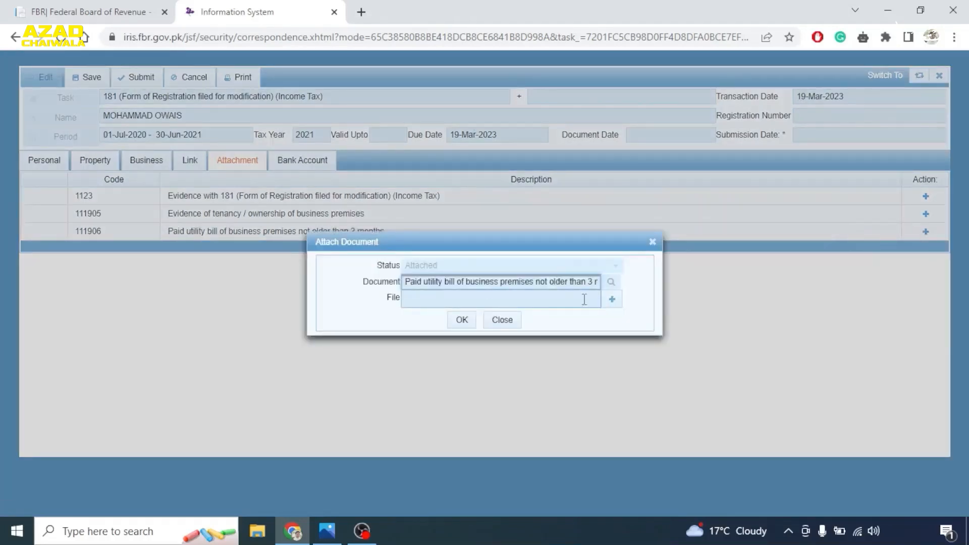
{"action": "left_click", "coordinate": [652, 241]}
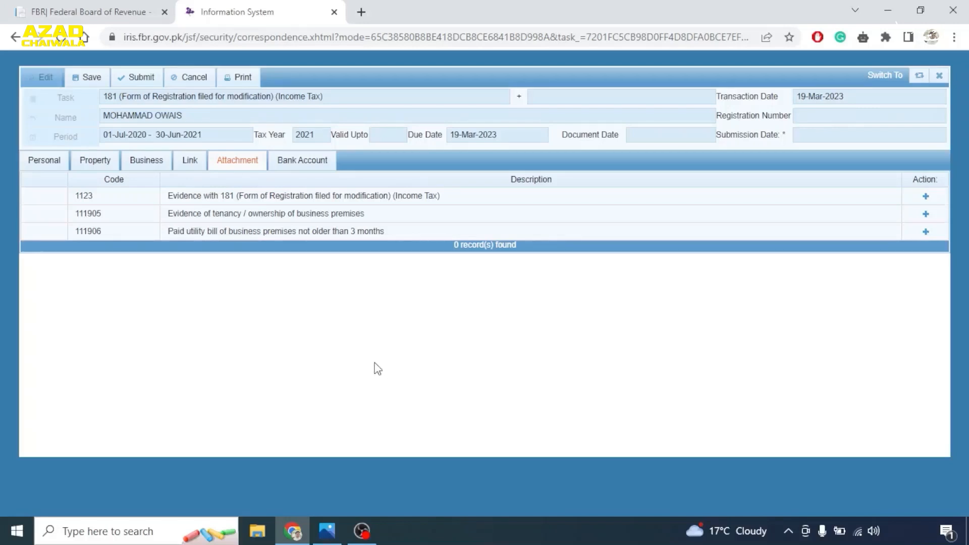
- Add business 'XYZ', acquired 1 March 2023, with Owner capacity
{"action": "left_click", "coordinate": [147, 162]}
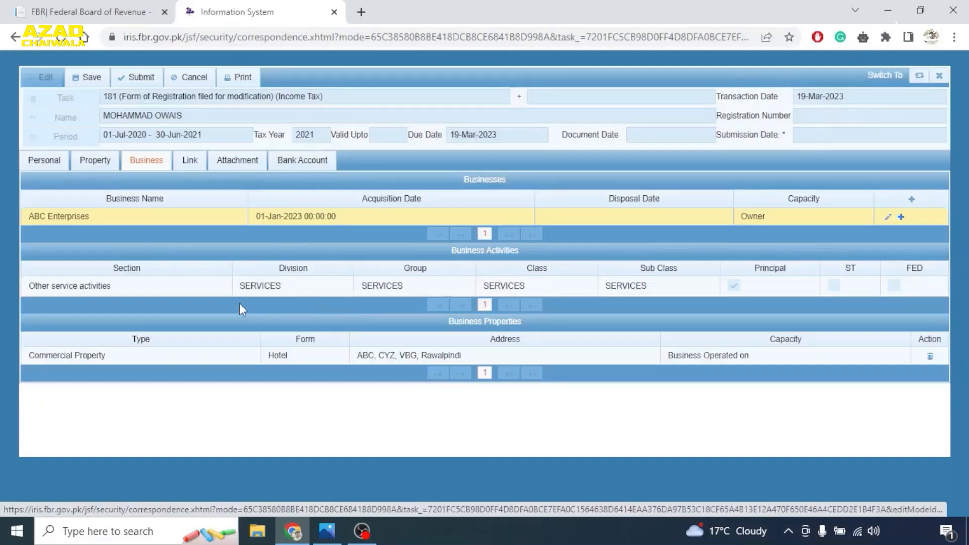
{"action": "left_click", "coordinate": [911, 199]}
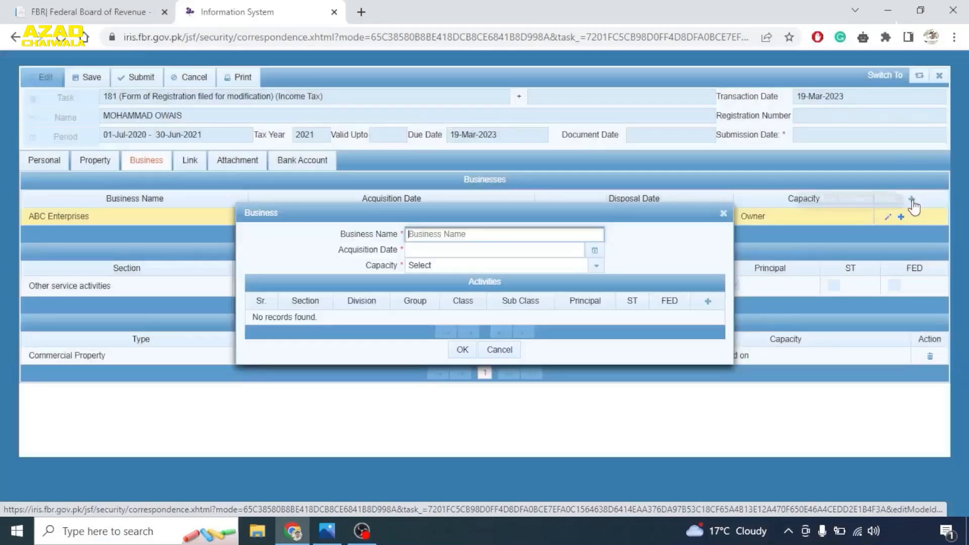
{"action": "type", "text": "XYZ"}
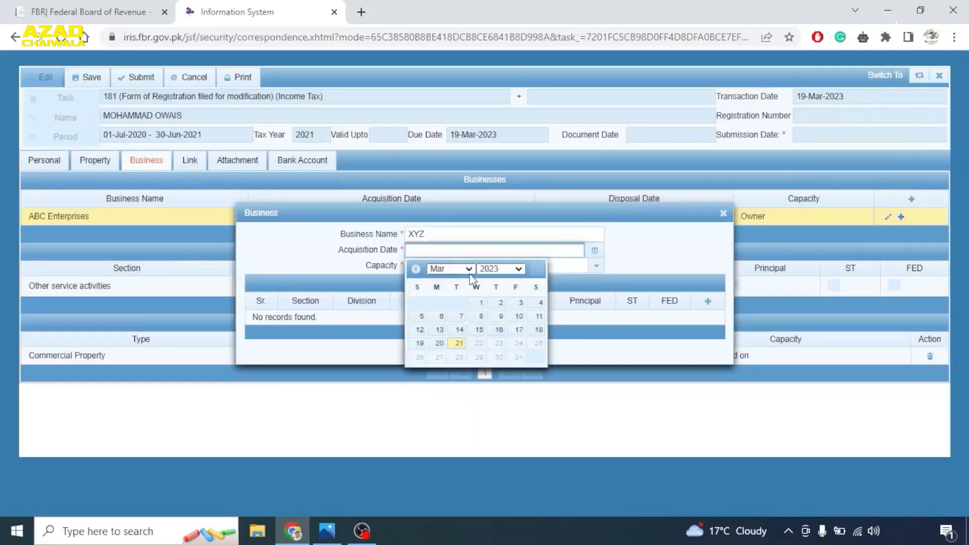
{"action": "left_click", "coordinate": [481, 302]}
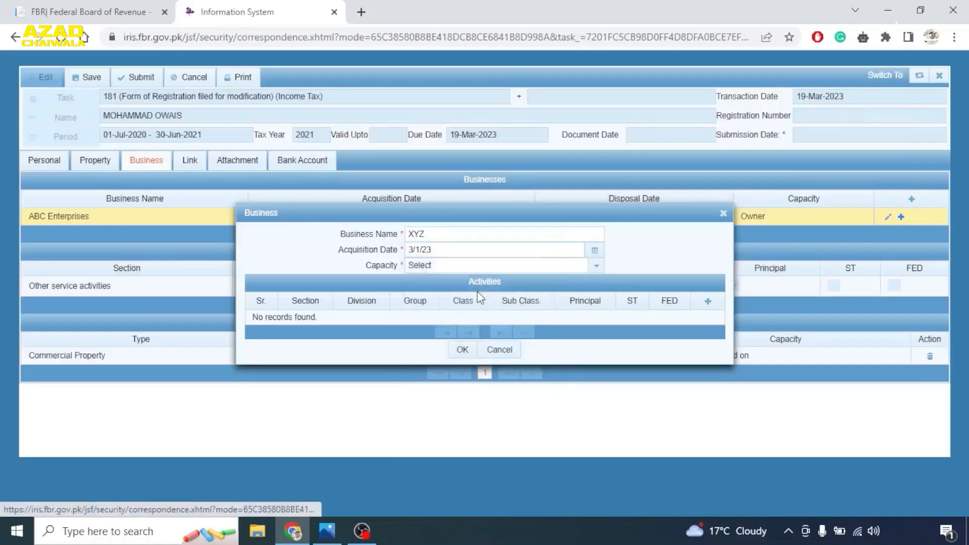
{"action": "left_click", "coordinate": [596, 266]}
{"action": "left_click", "coordinate": [461, 320]}
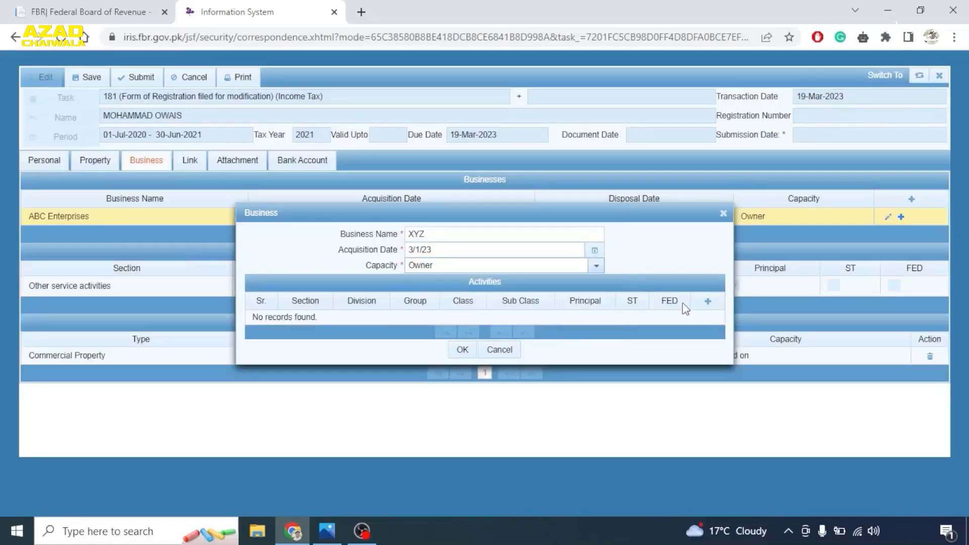
- Give XYZ a principal HOTELS (SERVICES) activity starting the 1st, save it and view its details
{"action": "left_click", "coordinate": [707, 301]}
{"action": "left_click", "coordinate": [429, 213]}
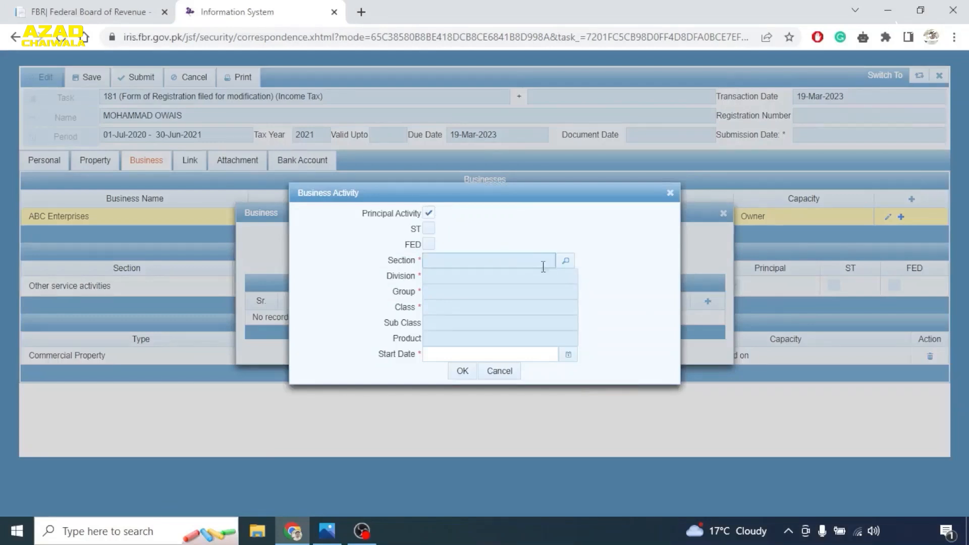
{"action": "left_click", "coordinate": [565, 260]}
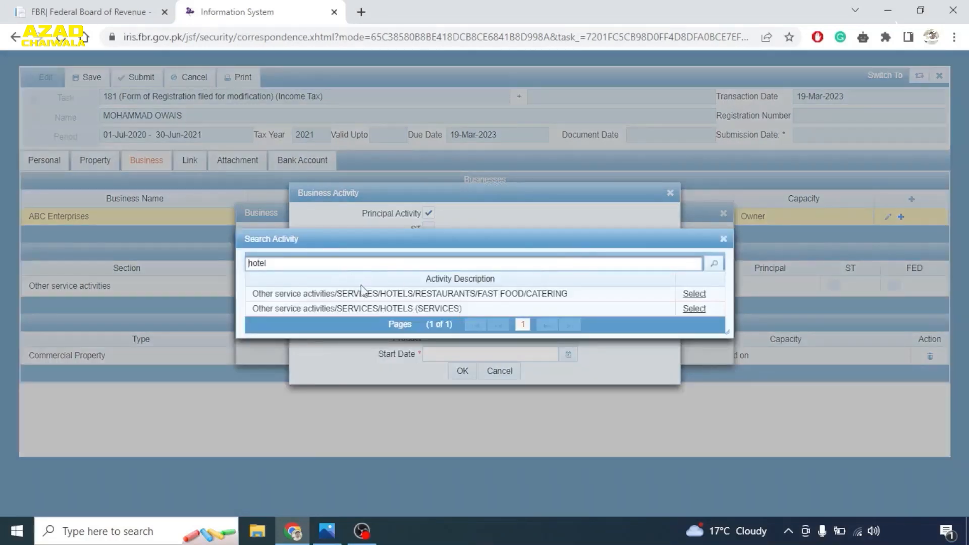
{"action": "left_click", "coordinate": [693, 308]}
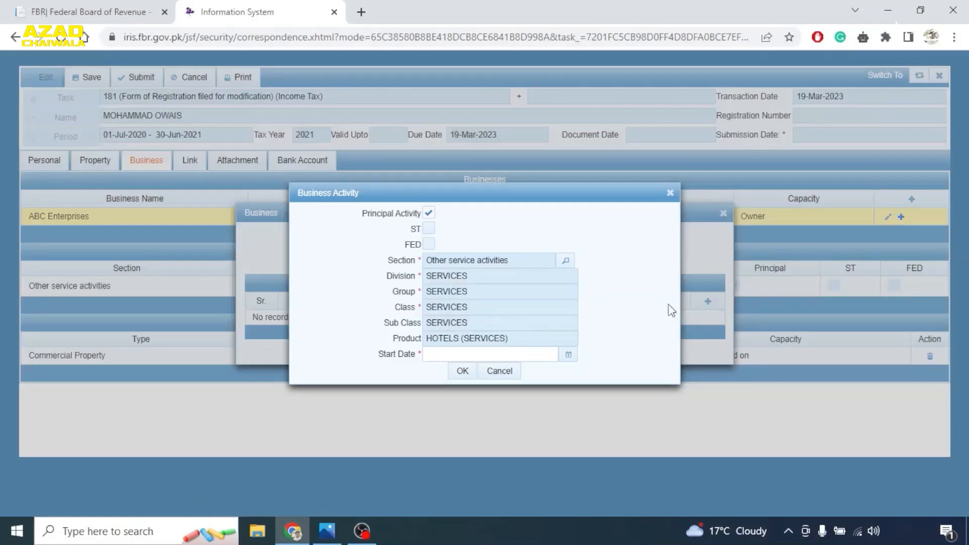
{"action": "left_click", "coordinate": [568, 354]}
{"action": "left_click", "coordinate": [498, 407]}
{"action": "left_click", "coordinate": [461, 371]}
{"action": "left_click", "coordinate": [462, 361]}
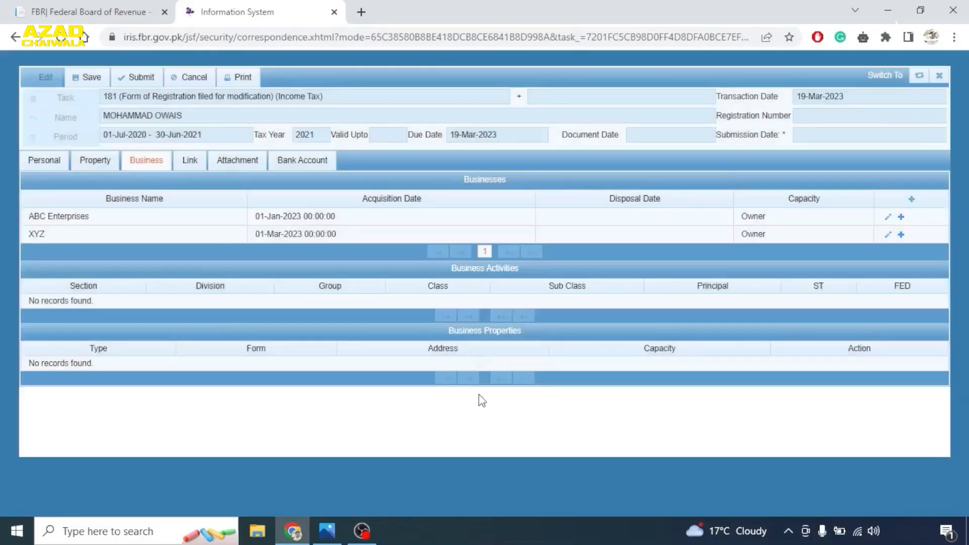
{"action": "left_click", "coordinate": [129, 237]}
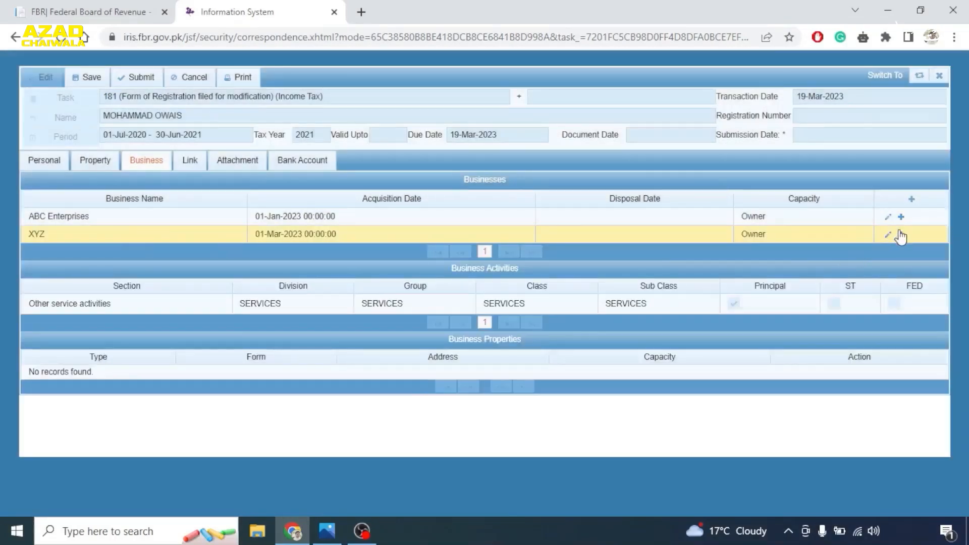
- Link the Rawalpindi hotel property (ABC, CYZ, VBG) to XYZ and verify it under its Business Properties
{"action": "left_click", "coordinate": [901, 234]}
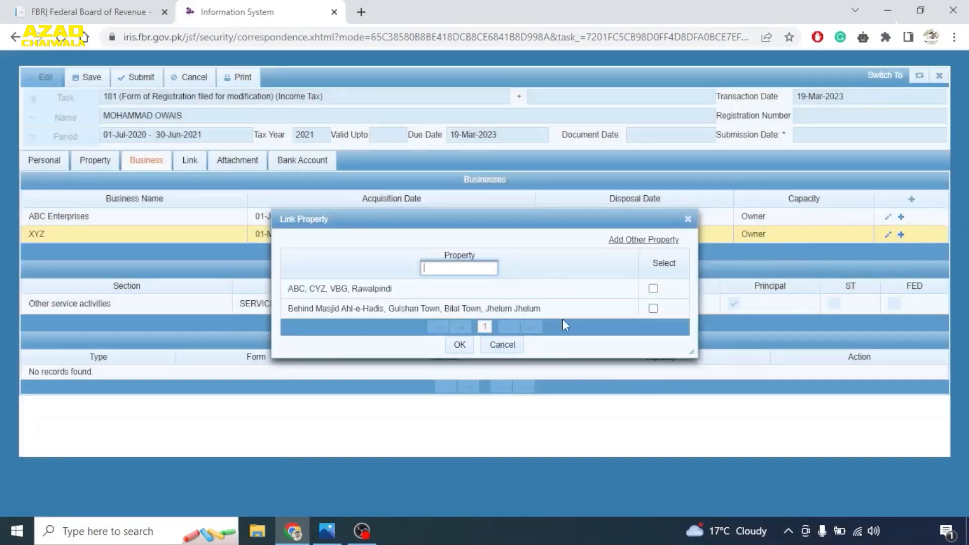
{"action": "left_click", "coordinate": [653, 288]}
{"action": "left_click", "coordinate": [459, 346]}
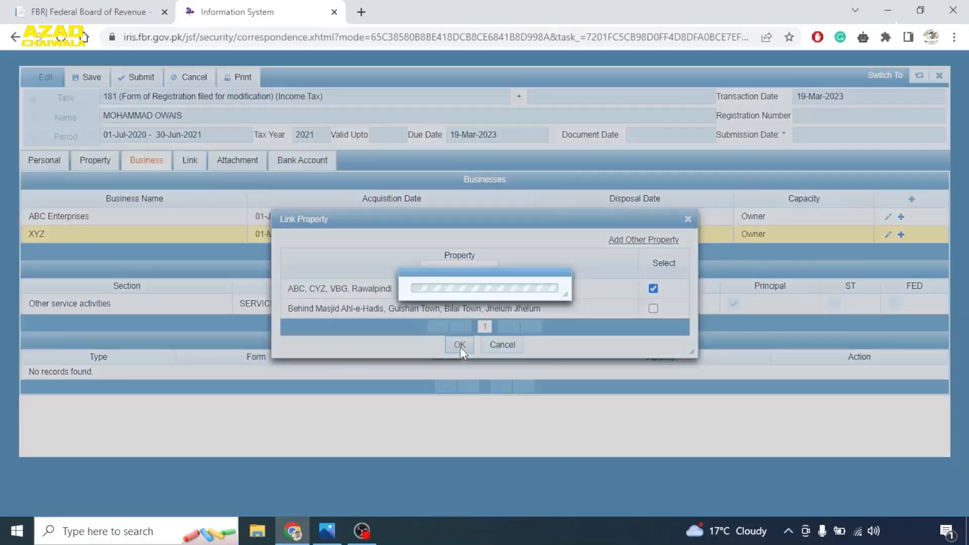
{"action": "left_click", "coordinate": [99, 217]}
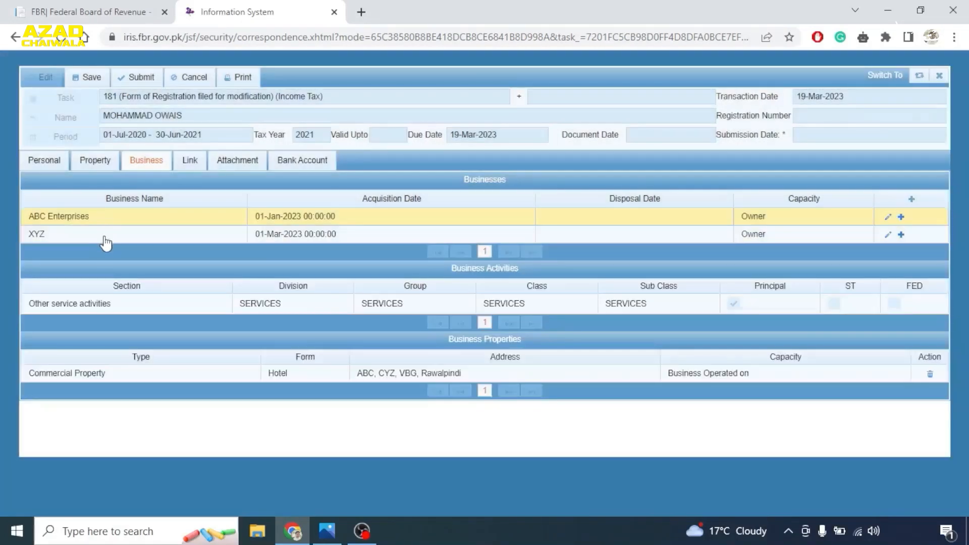
{"action": "left_click", "coordinate": [31, 233]}
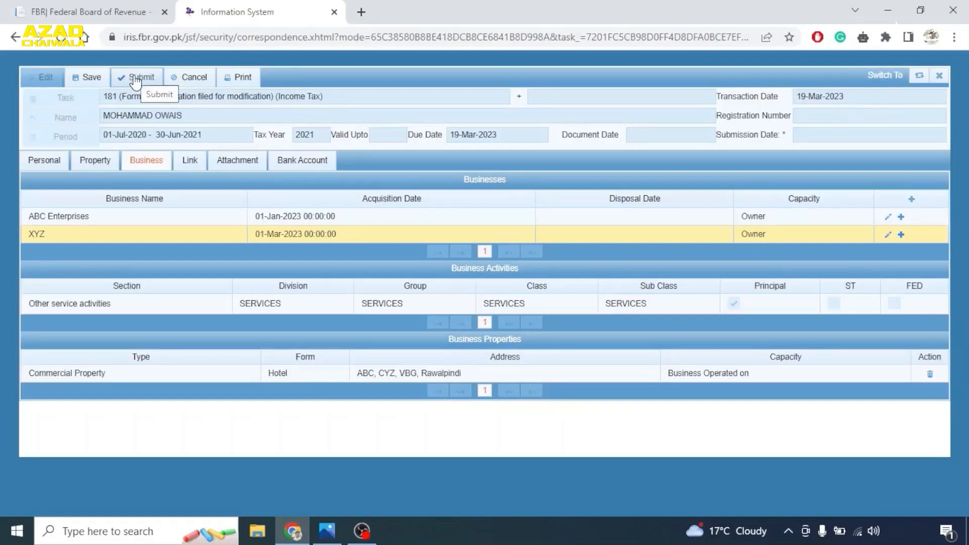
- Close the registration form without saving and glance through the Outbox folder
{"action": "left_click", "coordinate": [939, 75]}
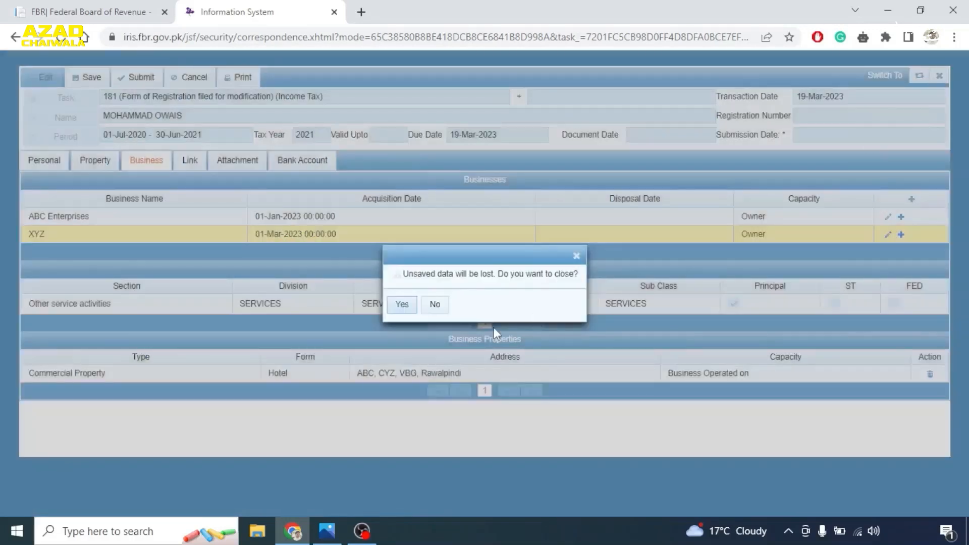
{"action": "left_click", "coordinate": [403, 304]}
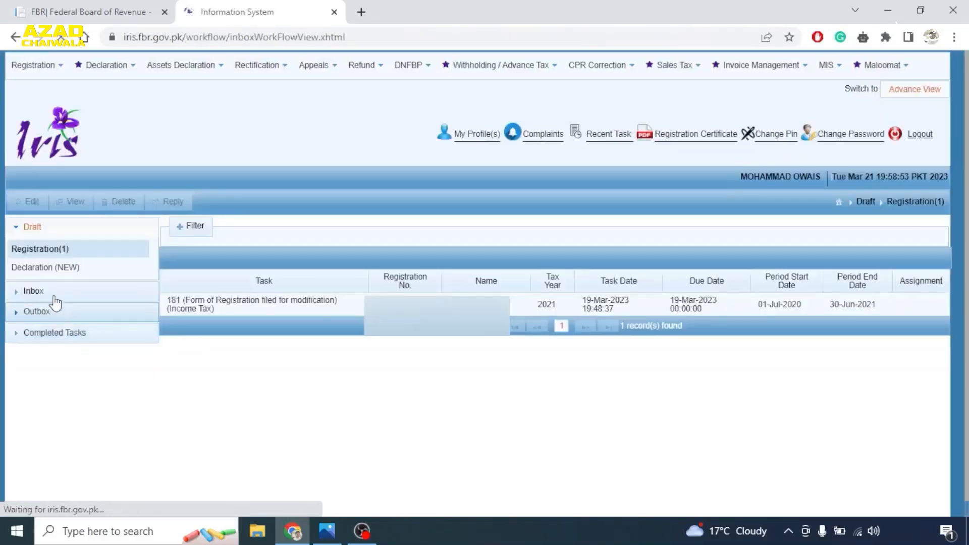
{"action": "left_click", "coordinate": [28, 231]}
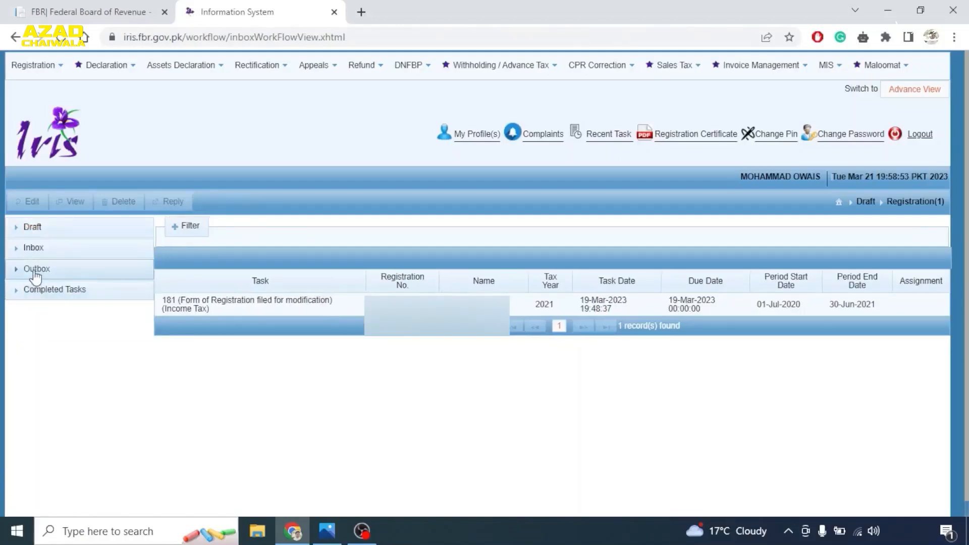
{"action": "left_click", "coordinate": [36, 271]}
{"action": "left_click", "coordinate": [37, 270]}
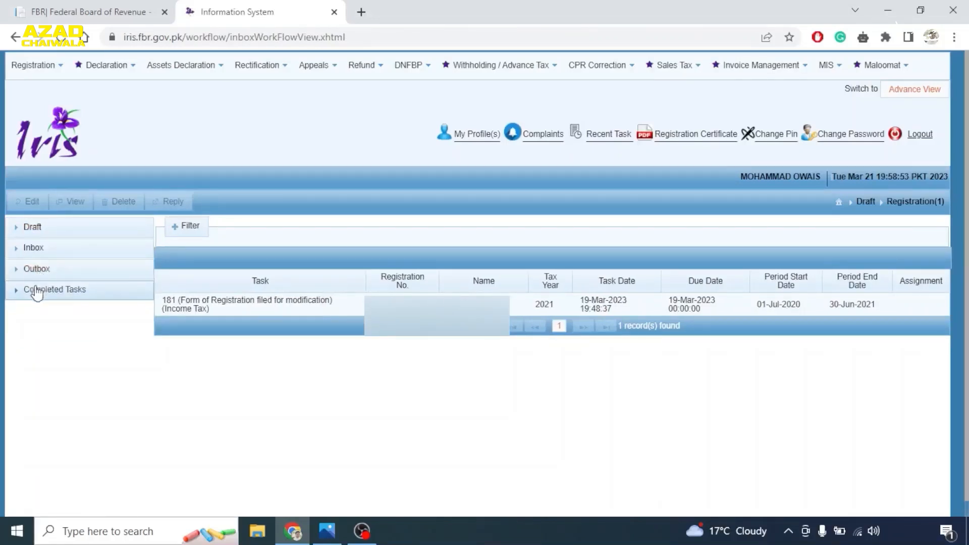
- Review the completed registration tasks, then list the Draft Registration(1) task
{"action": "left_click", "coordinate": [32, 293]}
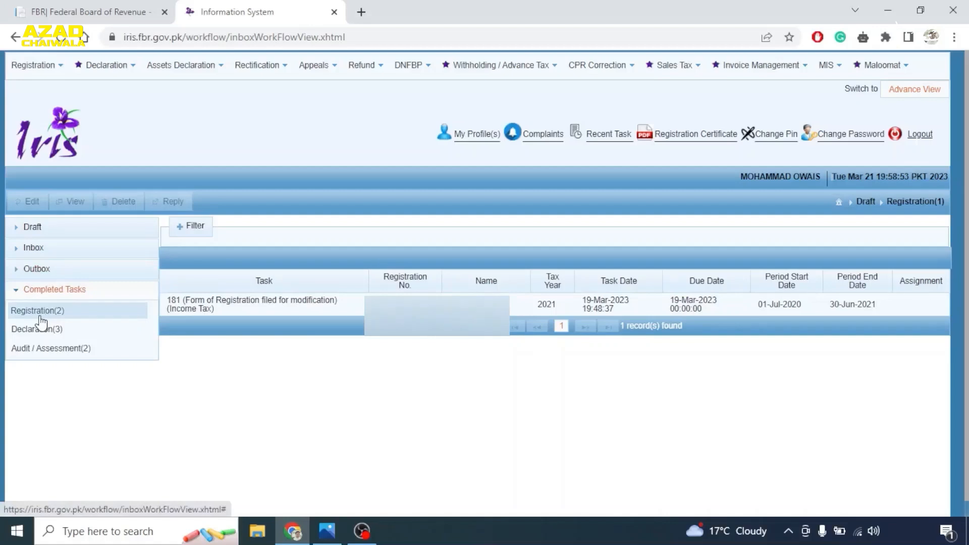
{"action": "left_click", "coordinate": [37, 315]}
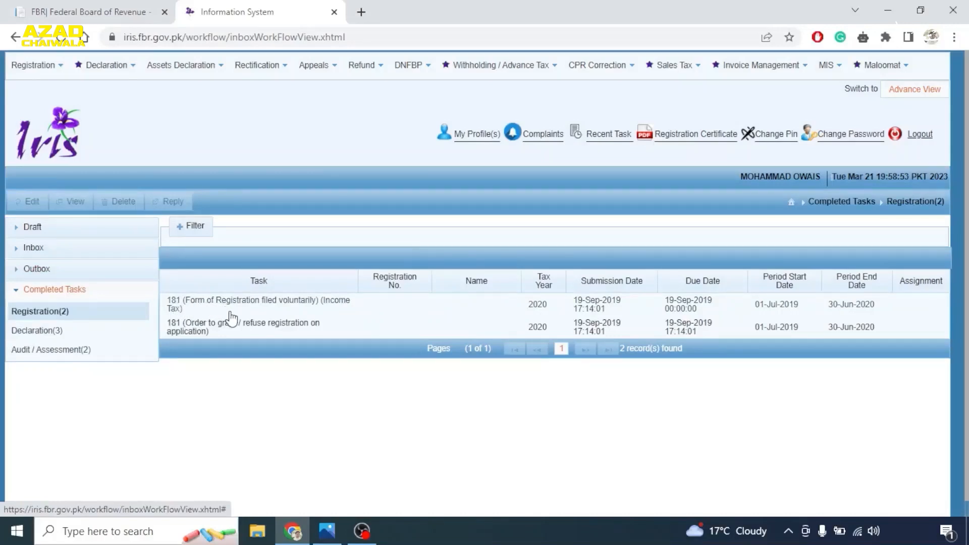
{"action": "left_click", "coordinate": [13, 312]}
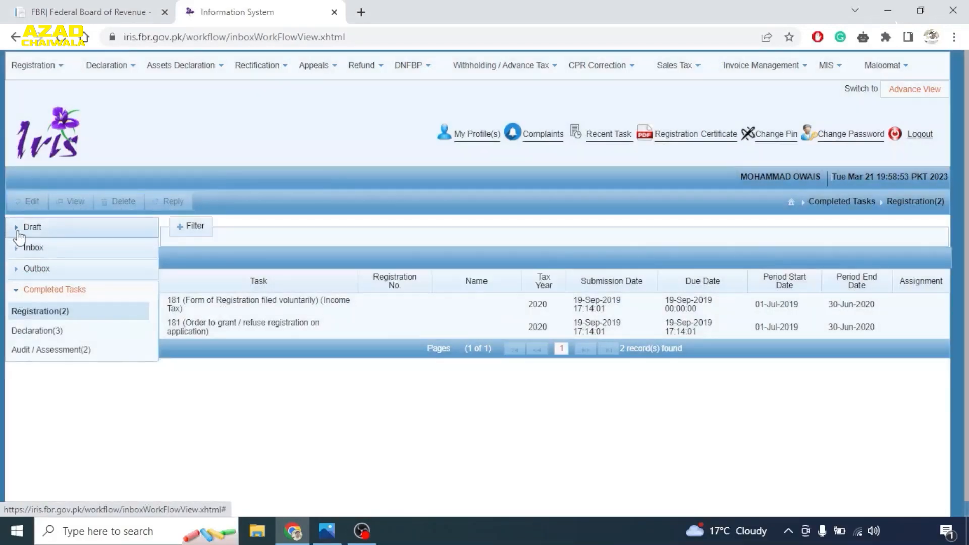
{"action": "left_click", "coordinate": [16, 230]}
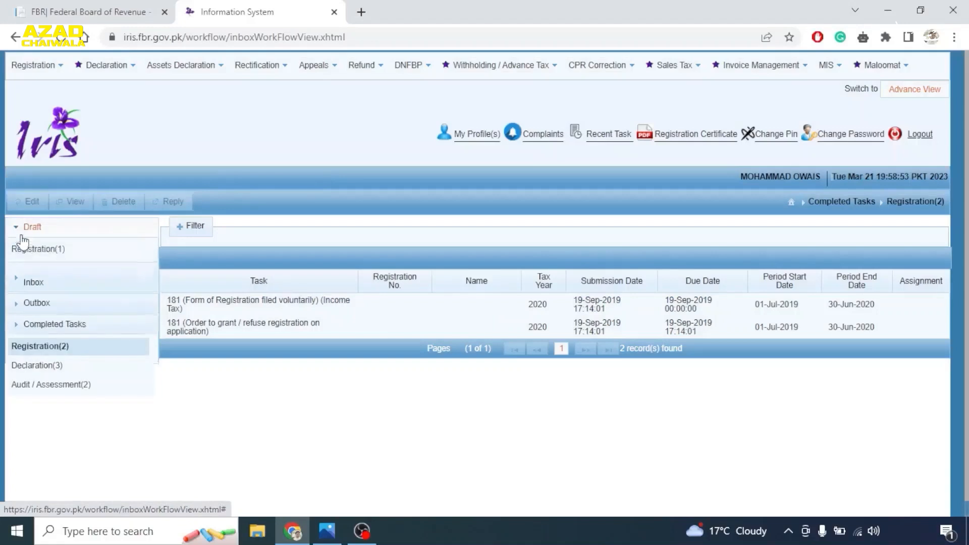
{"action": "left_click", "coordinate": [30, 250]}
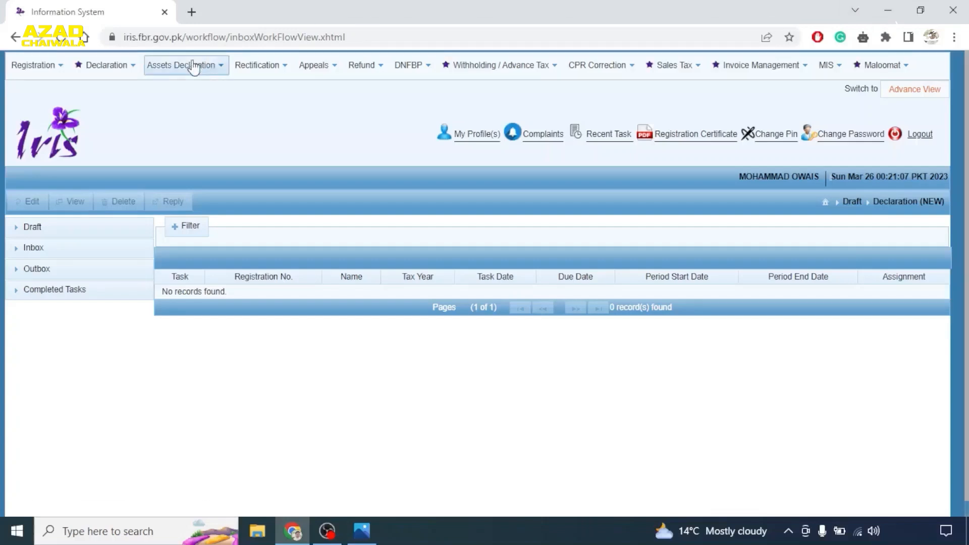
- Start a Normal Return (Ind/AOP/COY) for tax year 2022, period 01-Jul-2021 to 30-Jun-2022
{"action": "left_click", "coordinate": [108, 67]}
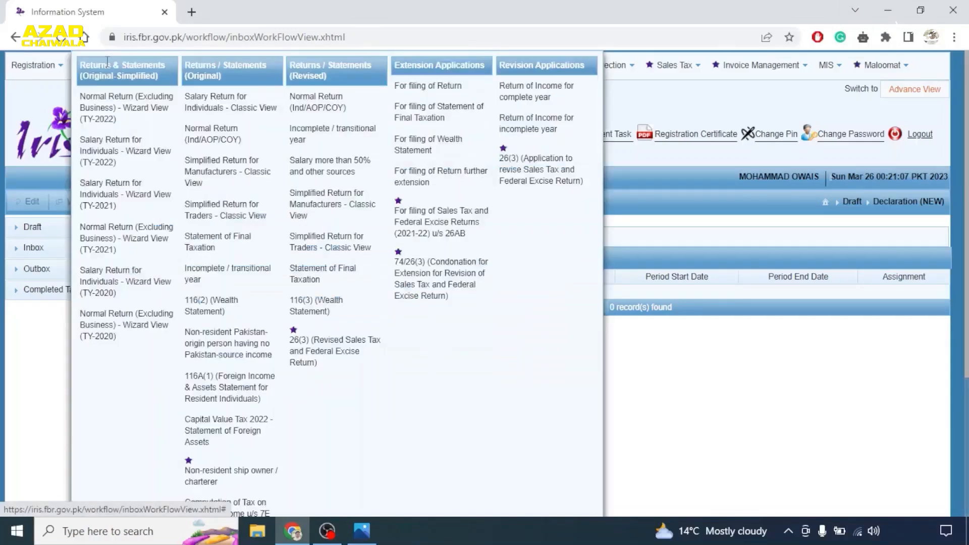
{"action": "left_click", "coordinate": [220, 144]}
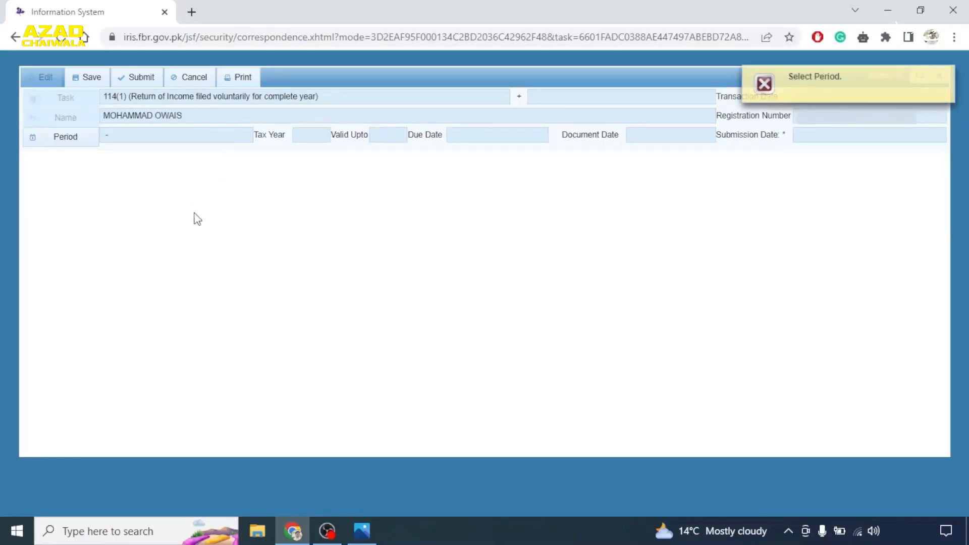
{"action": "left_click", "coordinate": [60, 141]}
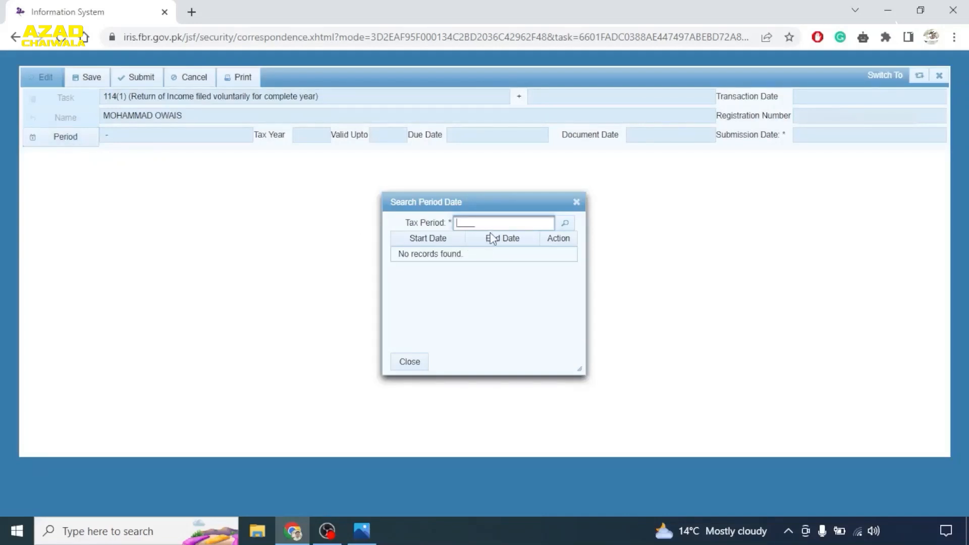
{"action": "type", "text": "2022"}
{"action": "left_click", "coordinate": [567, 225]}
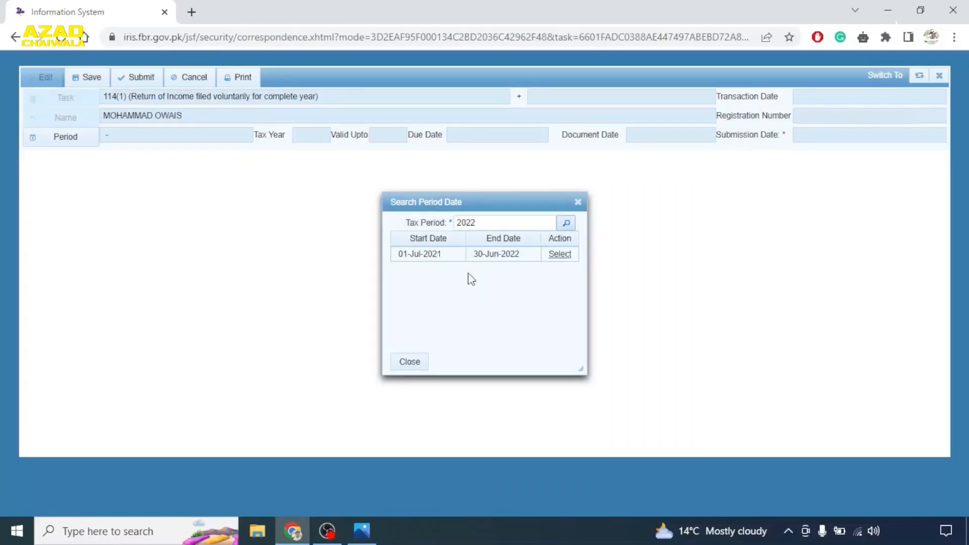
{"action": "left_click", "coordinate": [560, 254]}
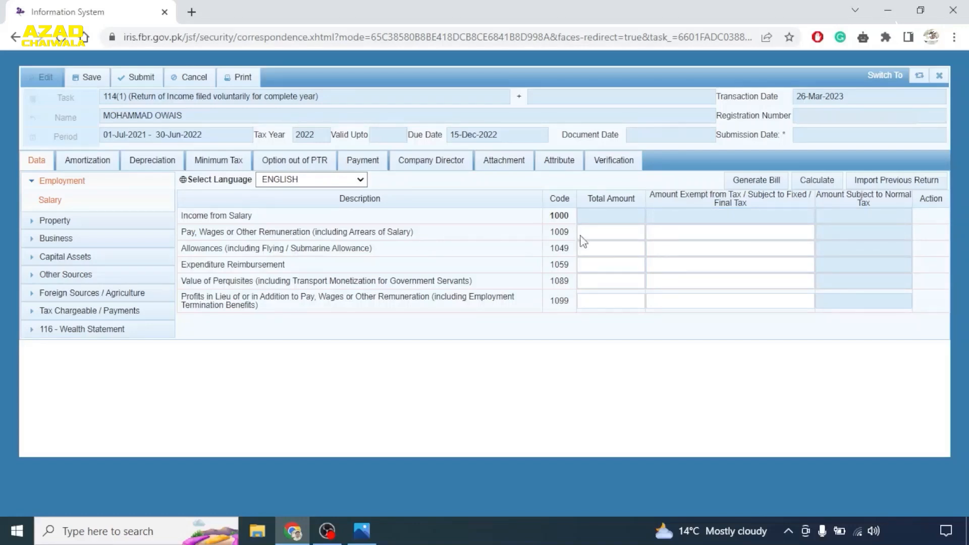
- Enter 600,000 as pay and wages under code 1009 and recalculate the return
{"action": "left_click", "coordinate": [602, 238]}
{"action": "type", "text": "600000"}
{"action": "key", "text": "Tab"}
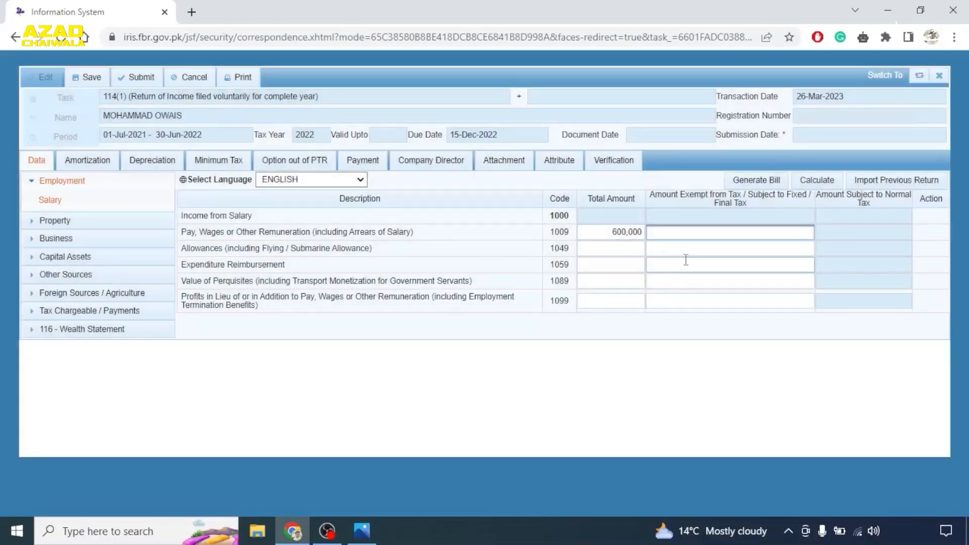
{"action": "left_click", "coordinate": [817, 181]}
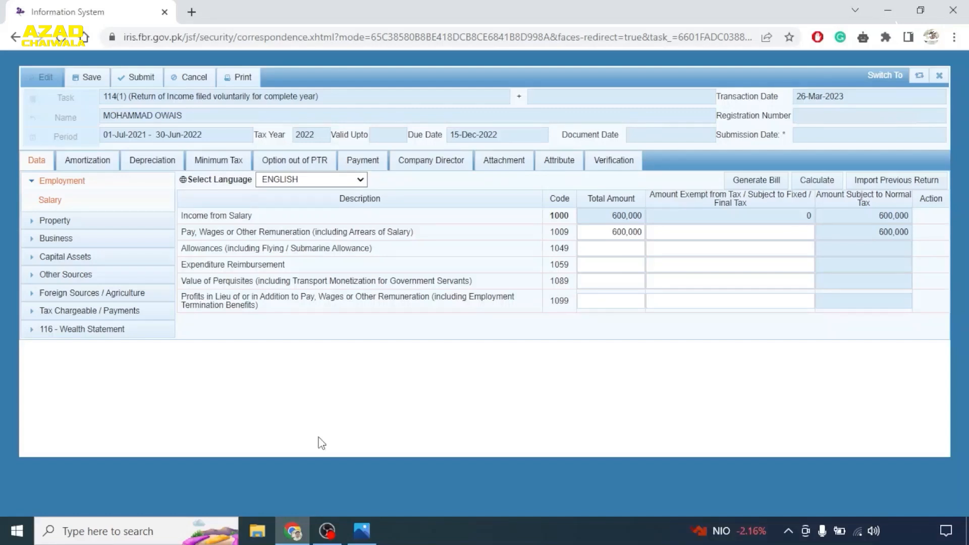
{"action": "left_click", "coordinate": [42, 225]}
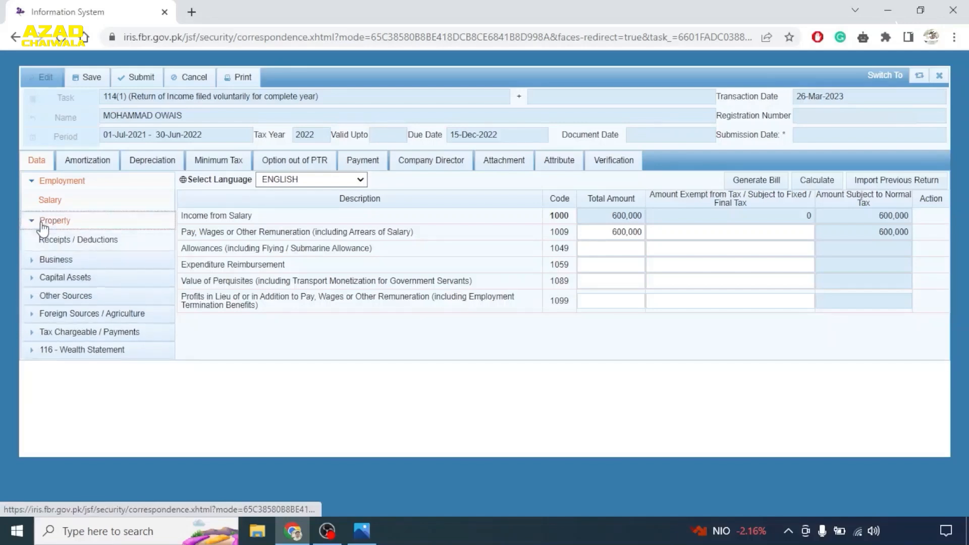
- Record 12,000 rent under code 2001, calculating property income of 9,600, then show Manufacturing / Trading Items
{"action": "left_click", "coordinate": [69, 242]}
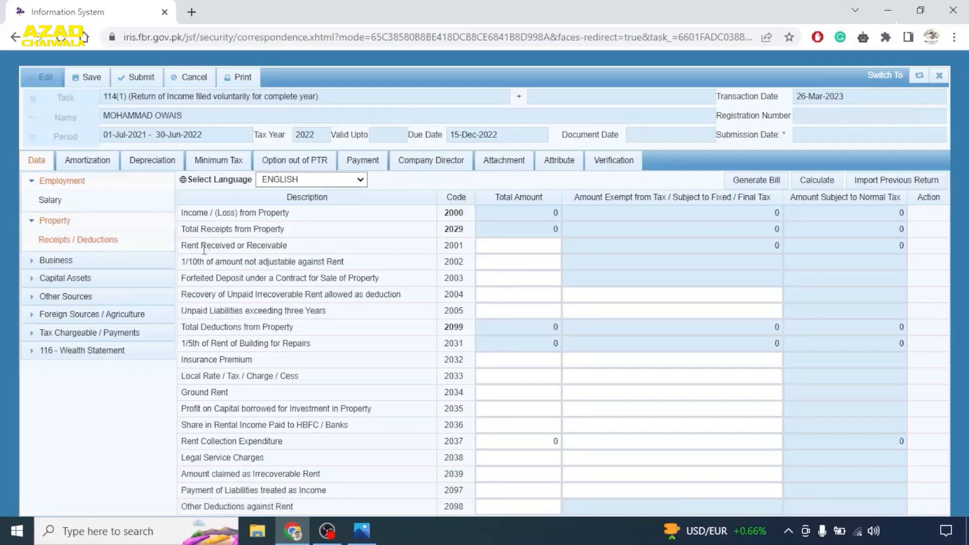
{"action": "left_click", "coordinate": [499, 248]}
{"action": "type", "text": "12000"}
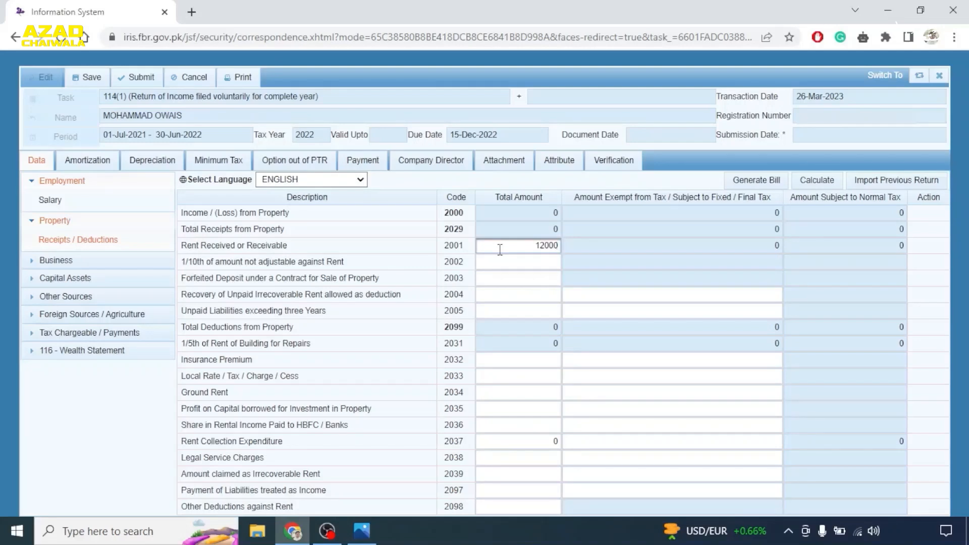
{"action": "left_click", "coordinate": [818, 183]}
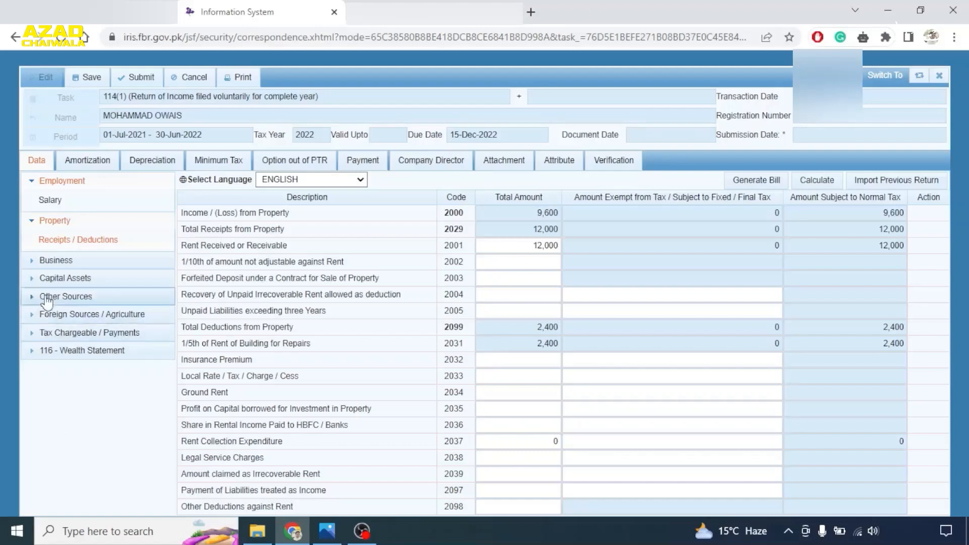
{"action": "left_click", "coordinate": [43, 265]}
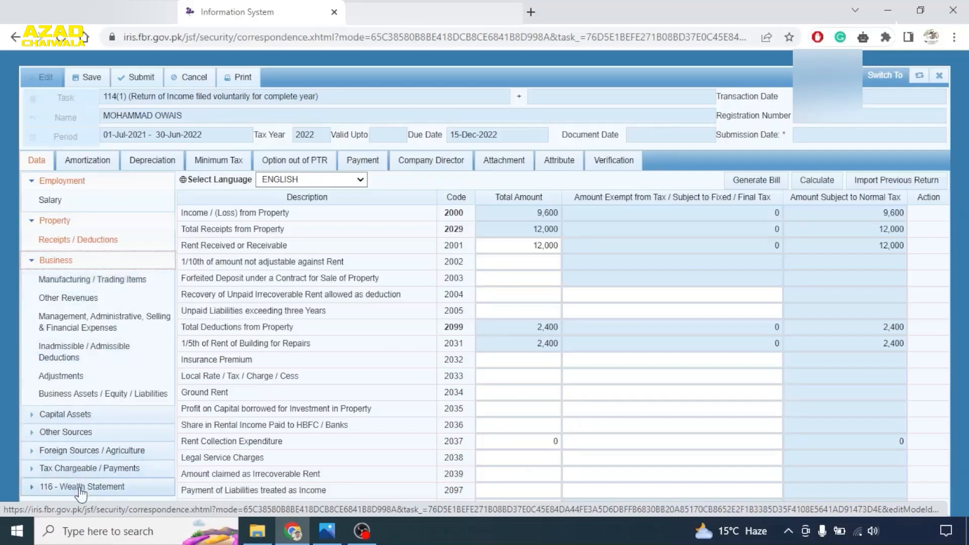
{"action": "left_click", "coordinate": [74, 281]}
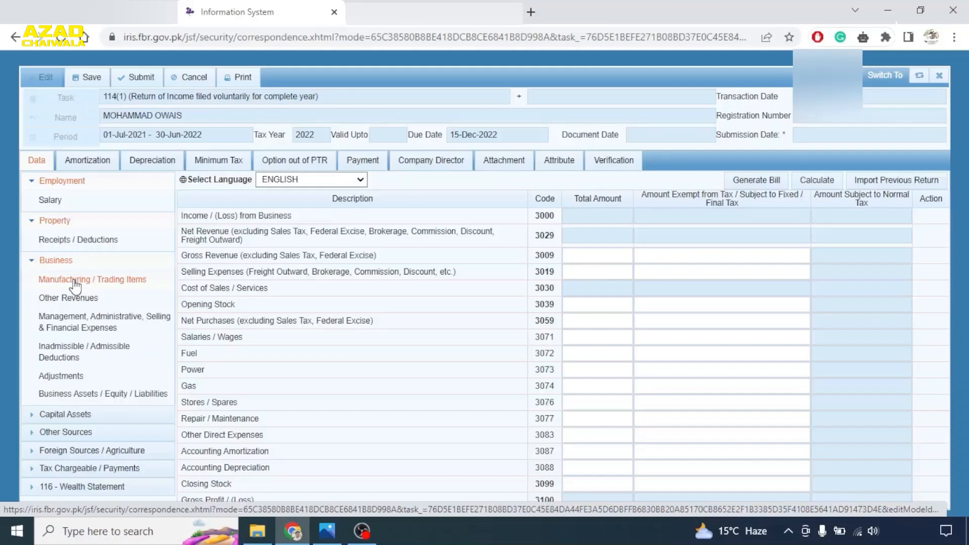
- Enter gross revenue 10,000,000 and selling expenses 1,000,000, correcting the mistyped 5,000,000
{"action": "left_click", "coordinate": [574, 253]}
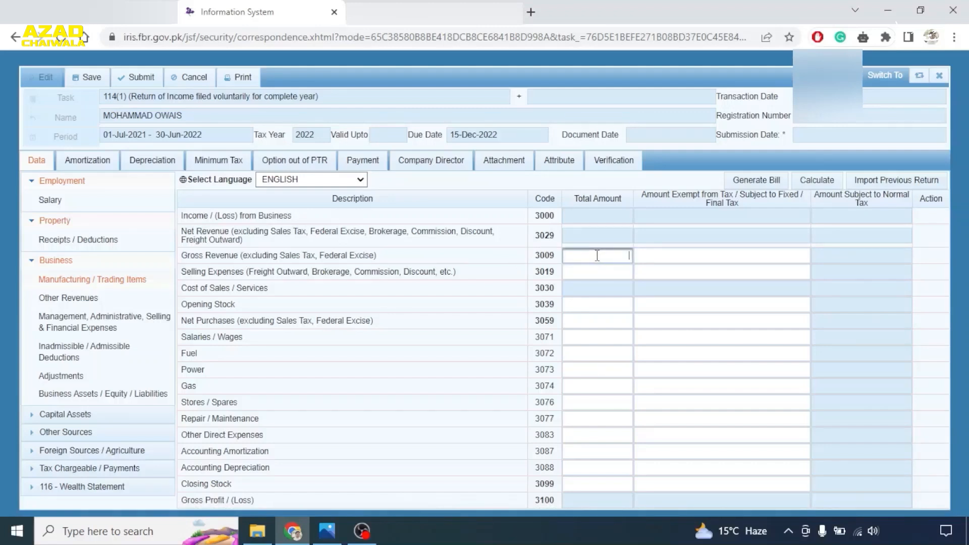
{"action": "type", "text": "10000000"}
{"action": "key", "text": "Tab"}
{"action": "left_click", "coordinate": [593, 273]}
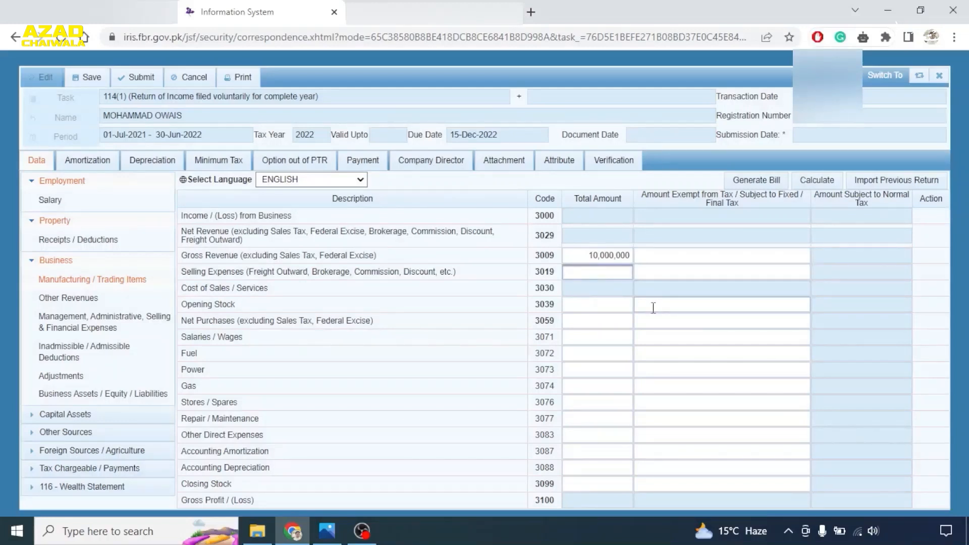
{"action": "type", "text": "5000000"}
{"action": "key", "text": "Tab"}
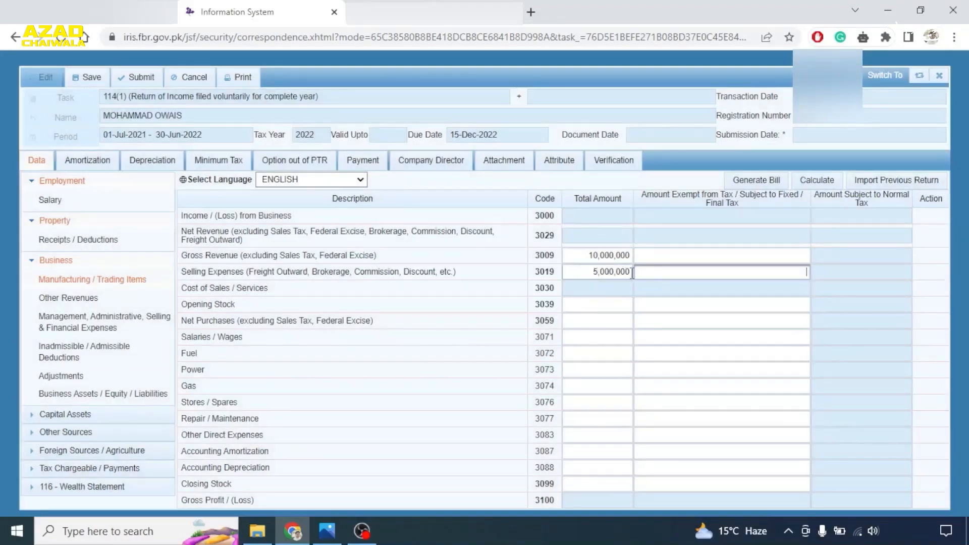
{"action": "left_click_drag", "start_coordinate": [591, 272], "coordinate": [598, 272]}
{"action": "double_click", "coordinate": [598, 272]}
{"action": "type", "text": "1,000,000"}
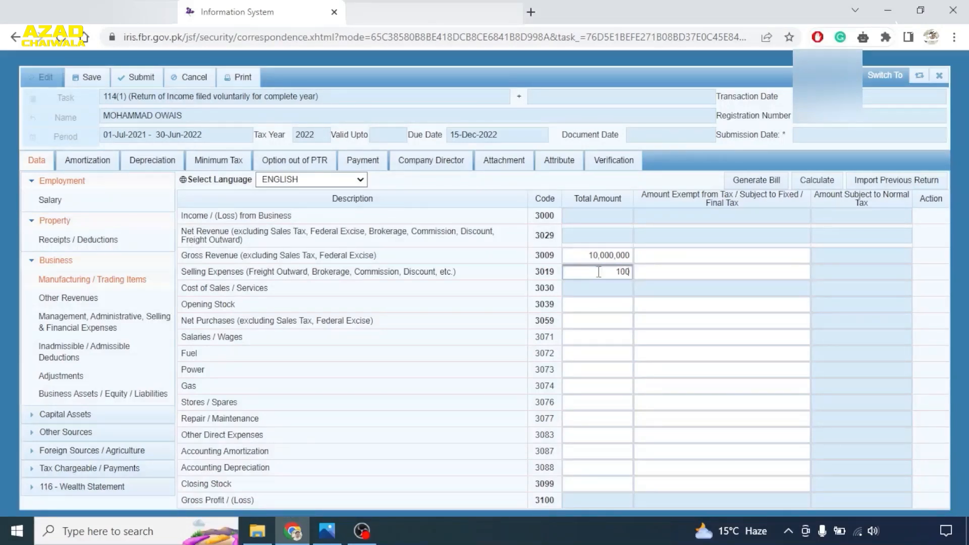
{"action": "key", "text": "Tab"}
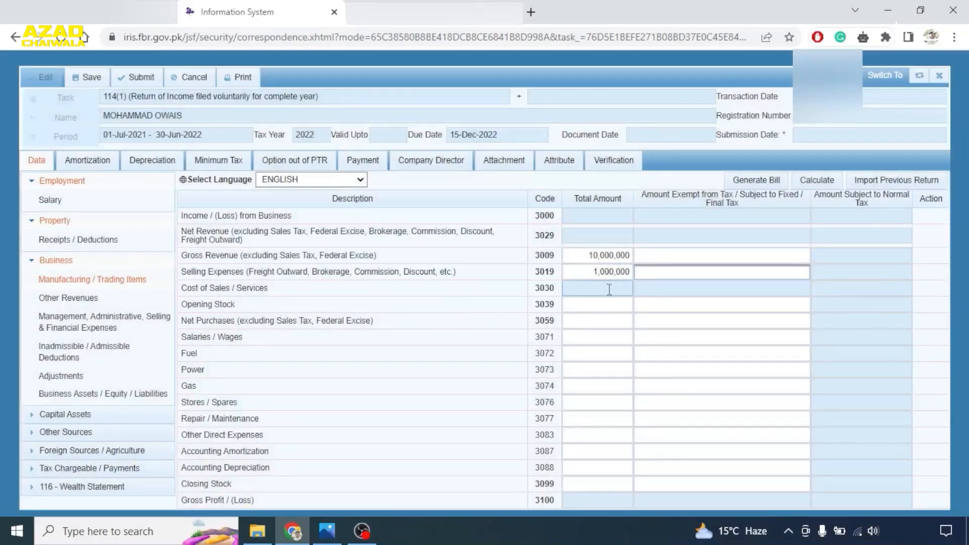
- Enter opening stock 25,000, salaries/wages 50,000, net purchases 2,000,000 and closing stock 500,000
{"action": "left_click", "coordinate": [593, 309]}
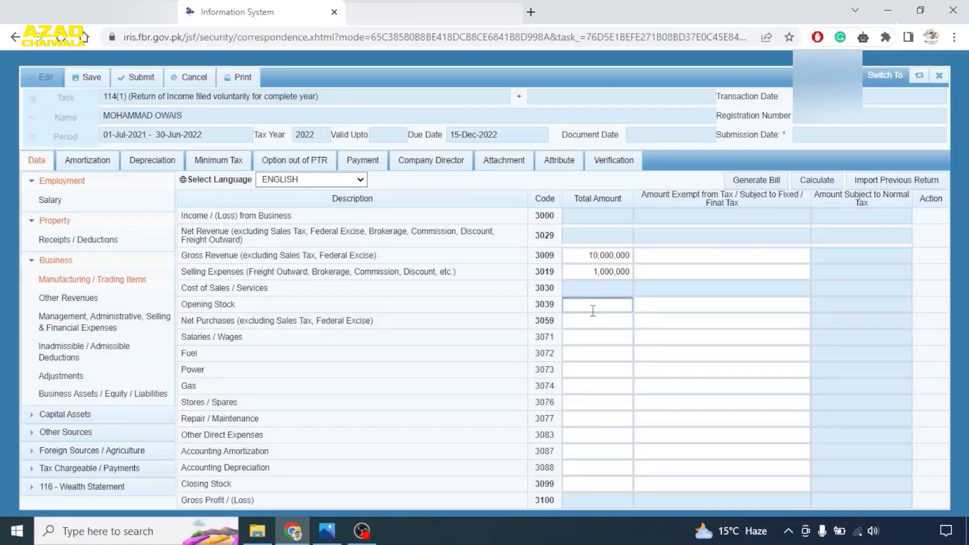
{"action": "type", "text": "25000"}
{"action": "left_click", "coordinate": [573, 340]}
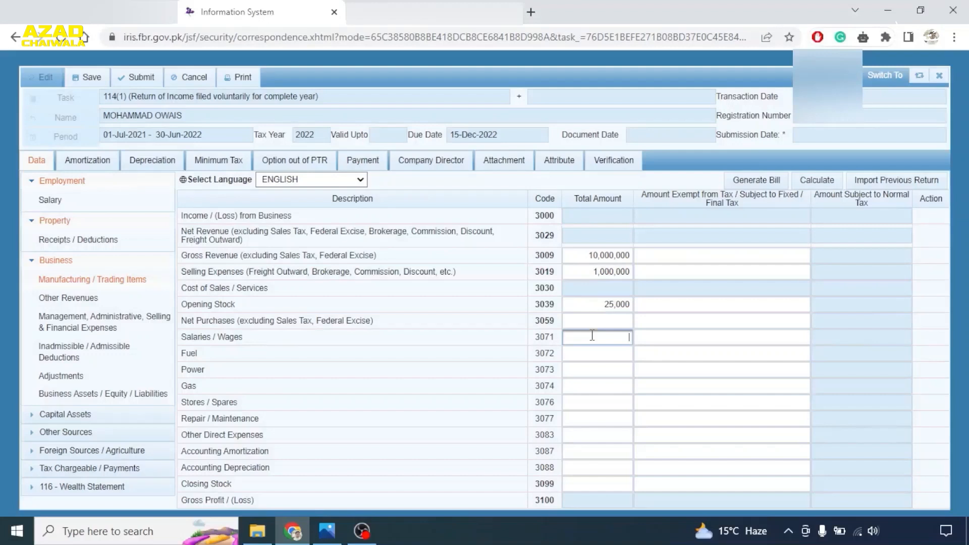
{"action": "type", "text": "50000"}
{"action": "left_click", "coordinate": [595, 321]}
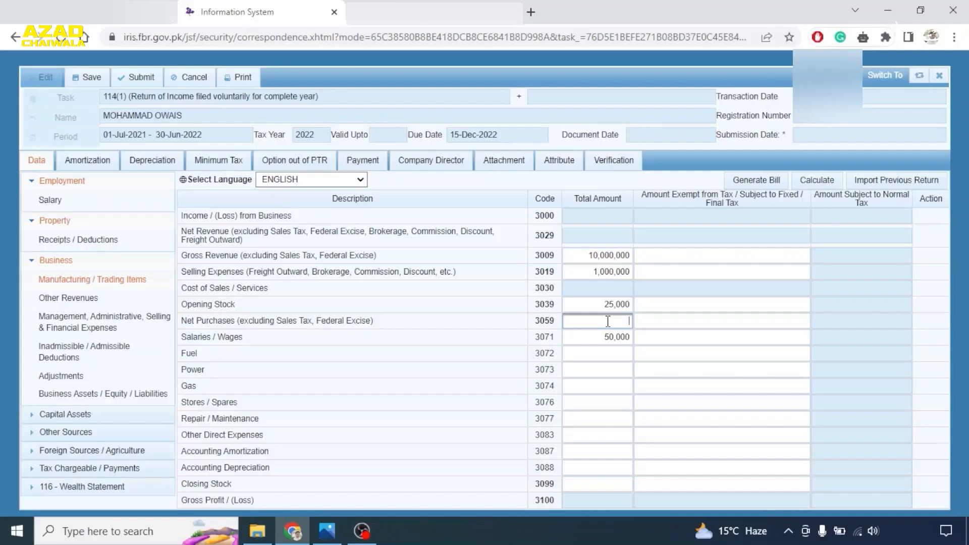
{"action": "type", "text": "2000000"}
{"action": "key", "text": "Tab"}
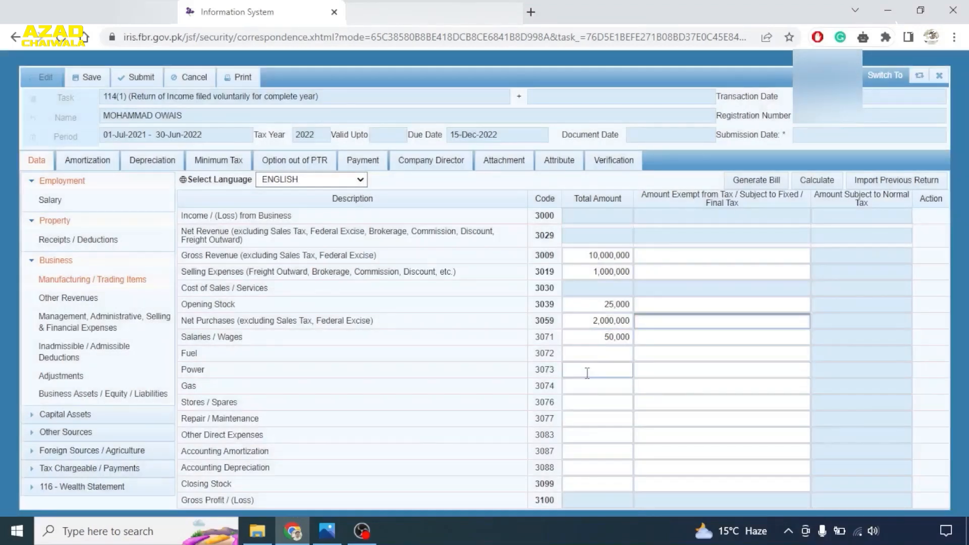
{"action": "left_click", "coordinate": [607, 485]}
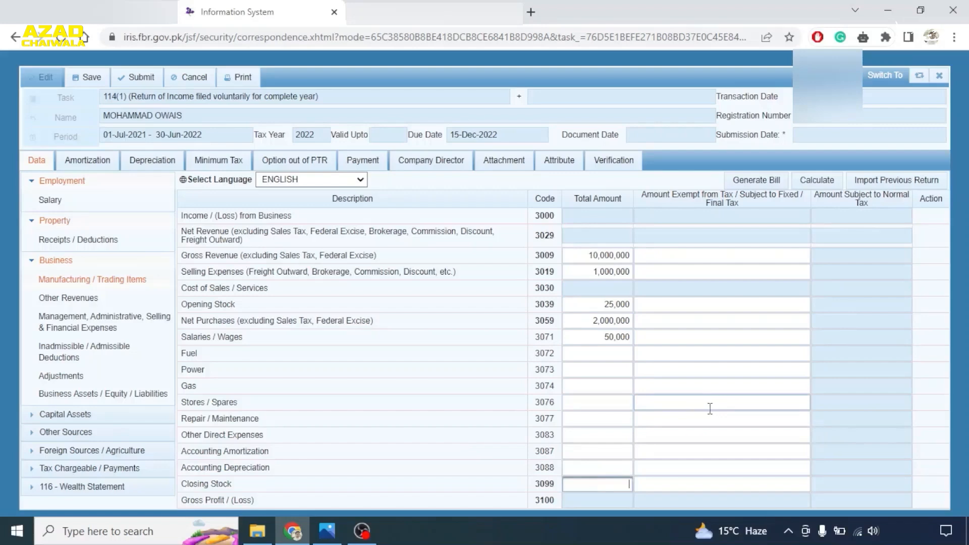
{"action": "type", "text": "500000"}
{"action": "key", "text": "Tab"}
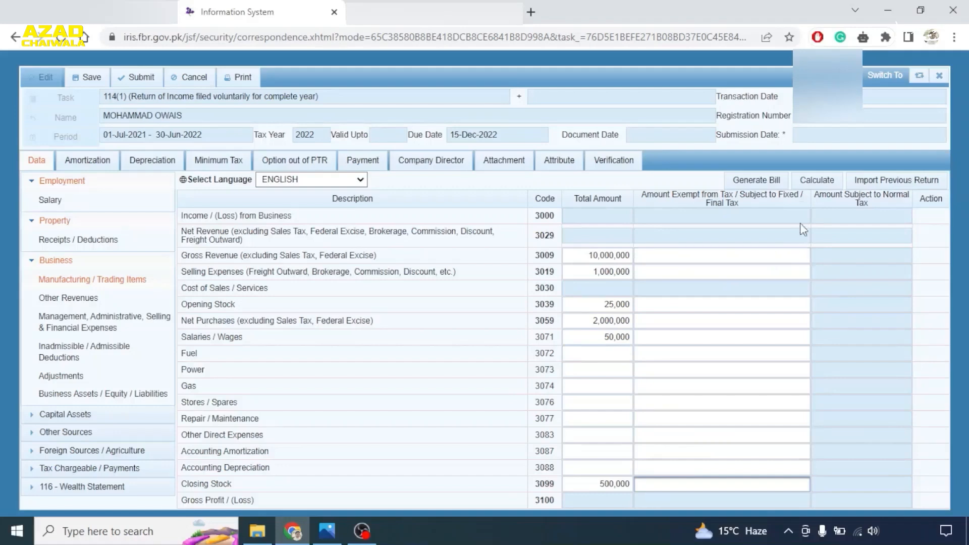
- Calculate the trading account for a 7,425,000 gross profit, then show Other Revenues
{"action": "left_click", "coordinate": [809, 181]}
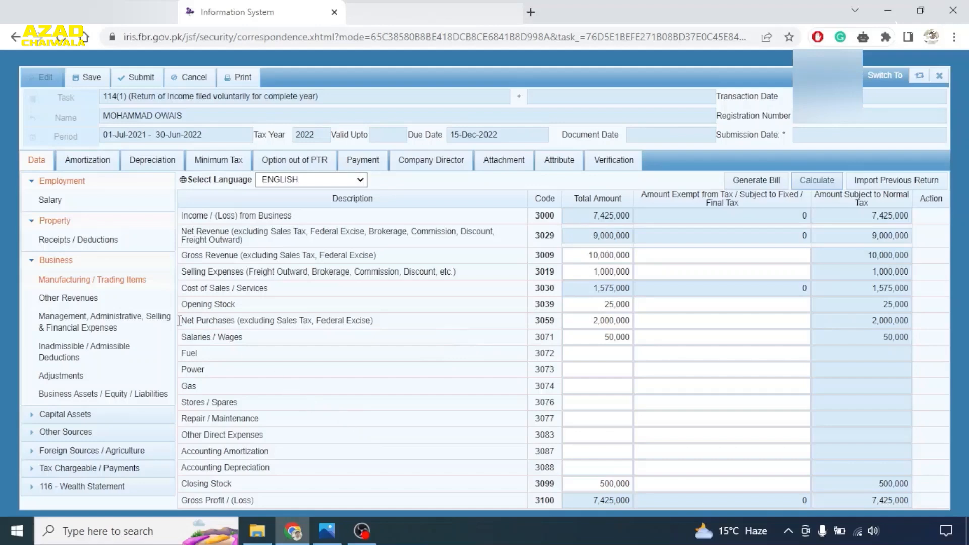
{"action": "left_click", "coordinate": [68, 298]}
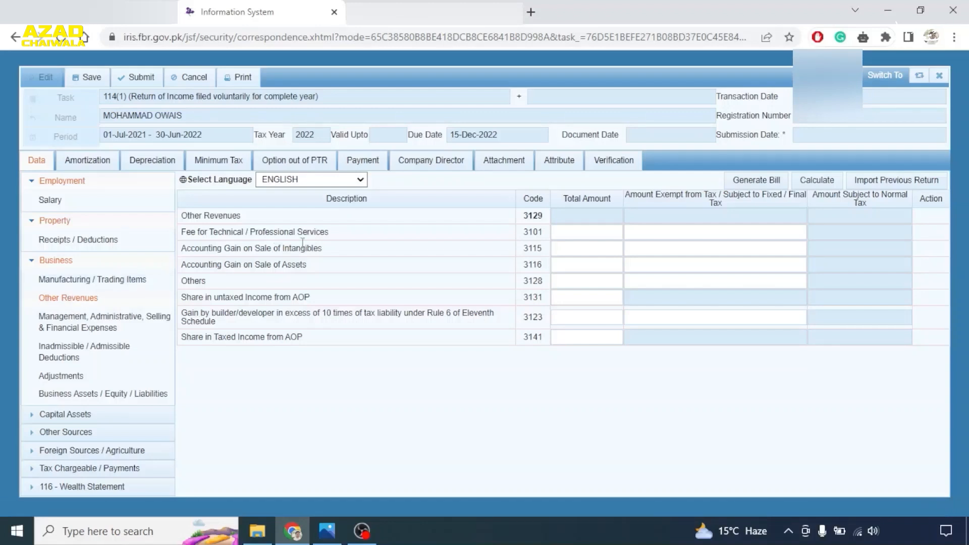
- Enter 200,000 technical/professional service fees under code 3101 and calculate other revenues
{"action": "left_click", "coordinate": [587, 235]}
{"action": "type", "text": "200000"}
{"action": "key", "text": "Tab"}
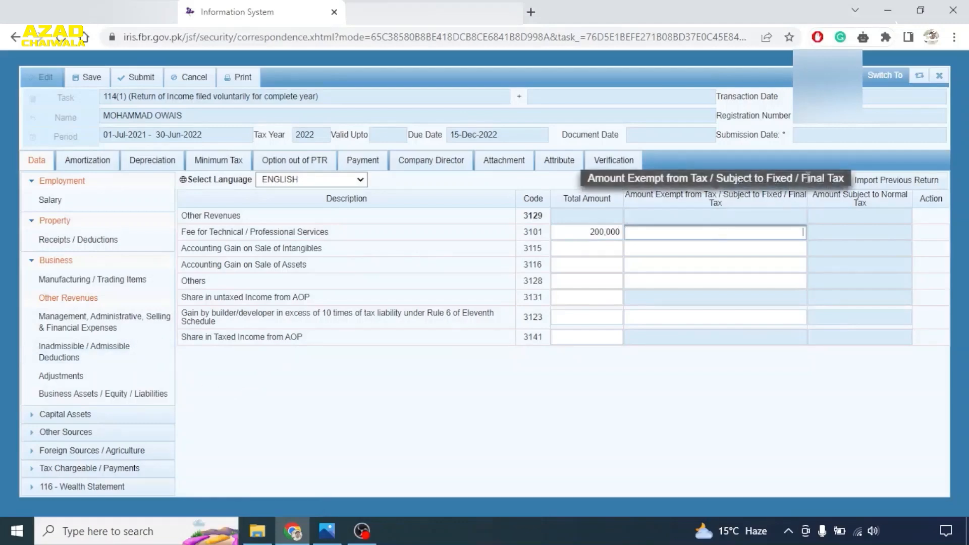
{"action": "left_click", "coordinate": [806, 178]}
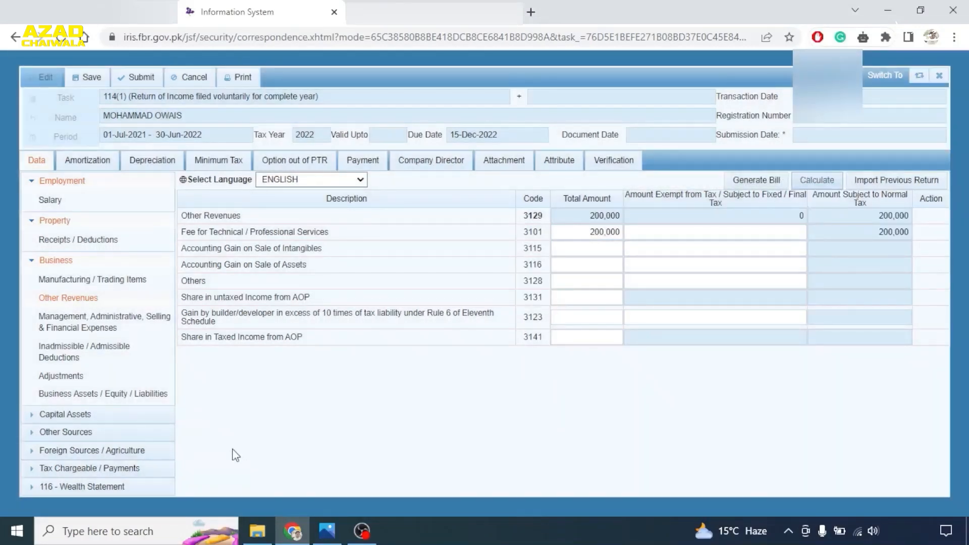
{"action": "left_click", "coordinate": [75, 325]}
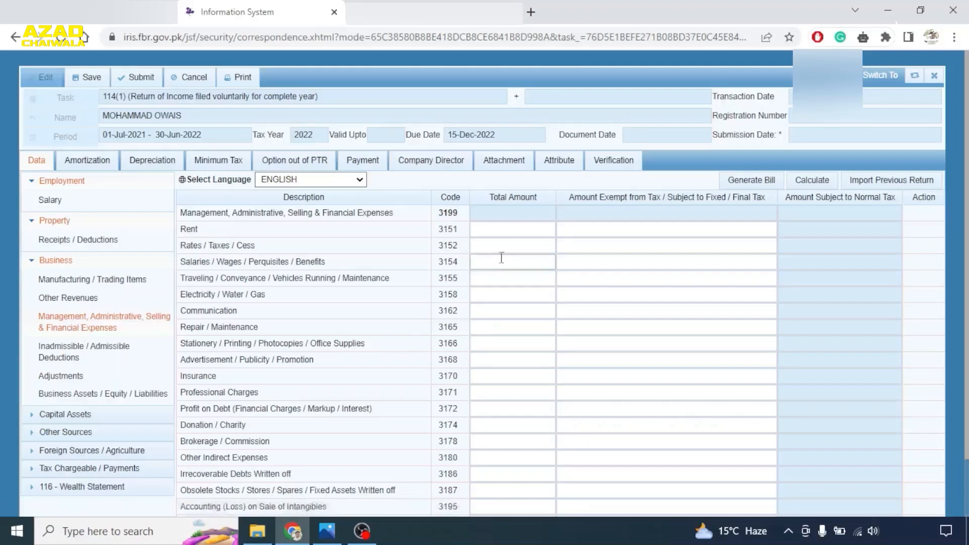
- Enter rent expense 200,000 and electricity/water/gas 1,100,000
{"action": "left_click", "coordinate": [519, 232]}
{"action": "type", "text": "2000000"}
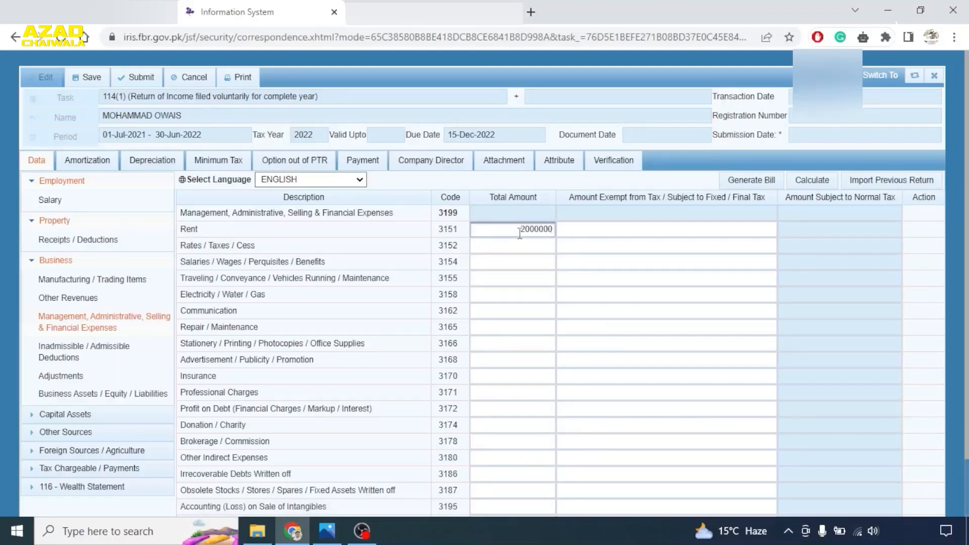
{"action": "key", "text": "BackSpace"}
{"action": "key", "text": "Tab"}
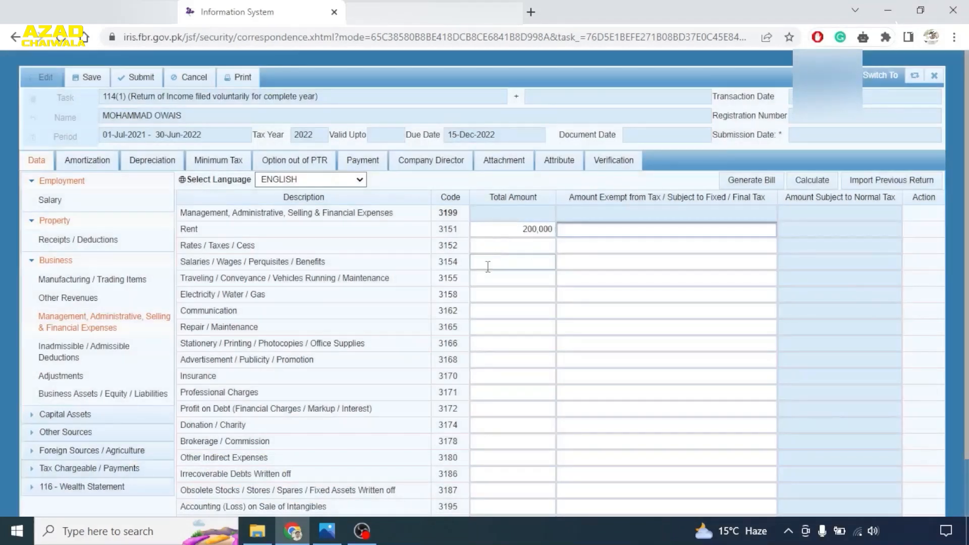
{"action": "left_click", "coordinate": [530, 295]}
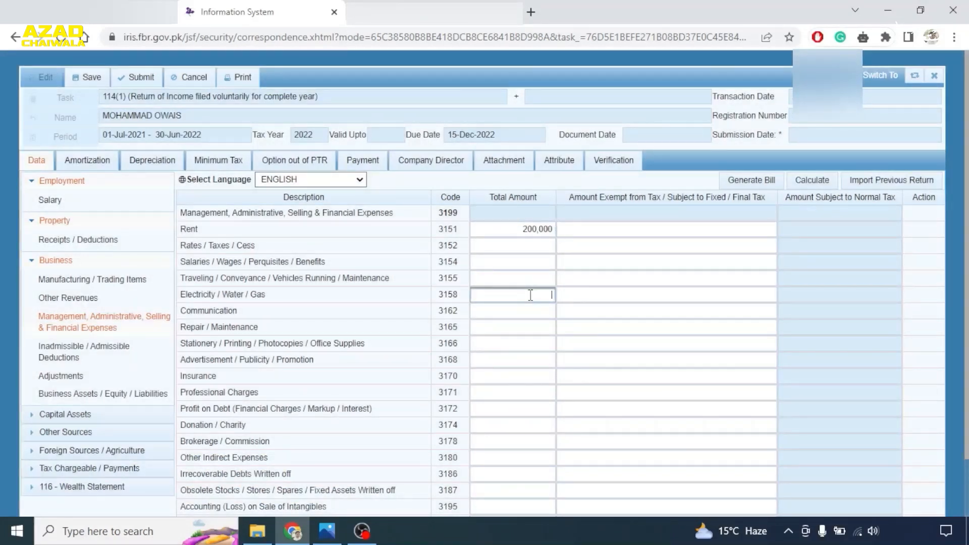
{"action": "type", "text": "1100000"}
{"action": "key", "text": "Tab"}
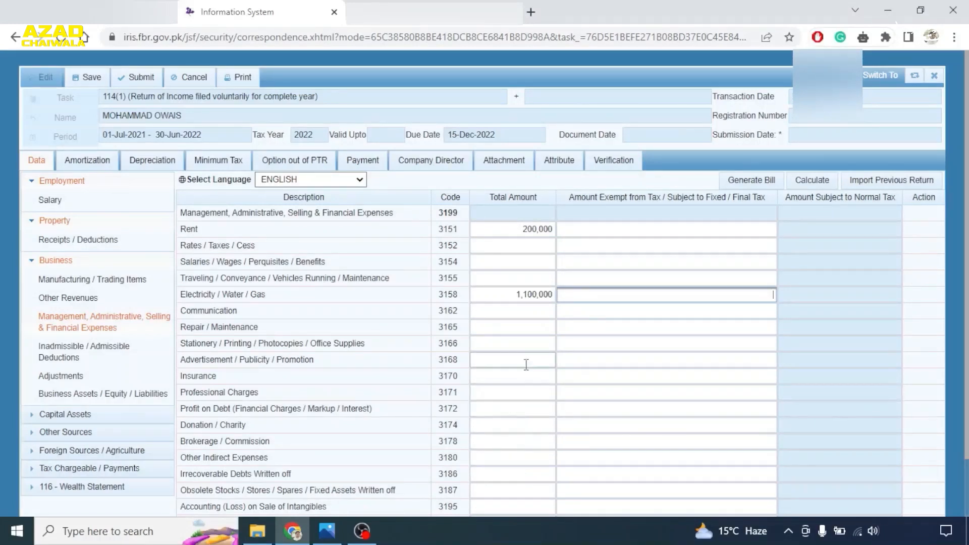
- Enter repair/maintenance as 500,000, fixing the mistyped 2,500,000, and calculate the 1,800,000 total
{"action": "left_click", "coordinate": [518, 327]}
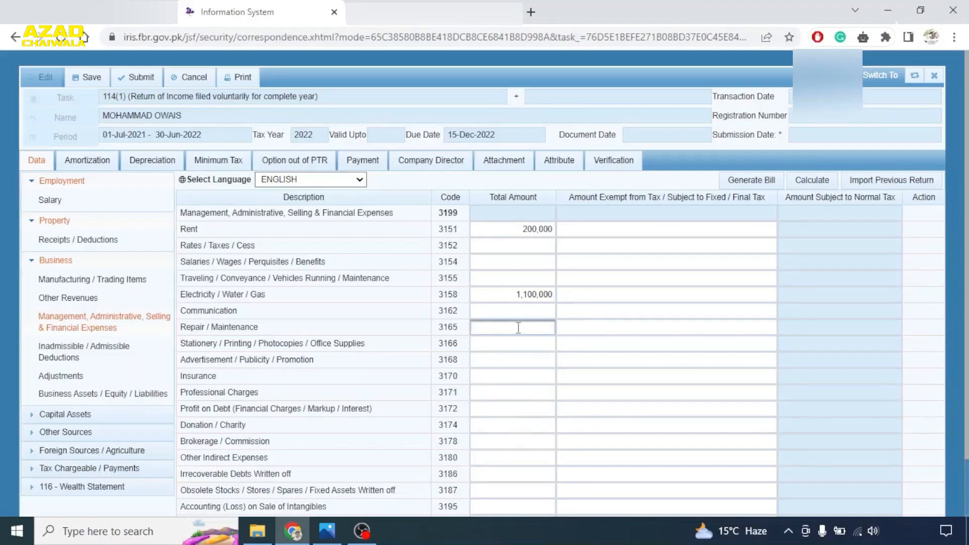
{"action": "type", "text": "2500000"}
{"action": "key", "text": "Tab"}
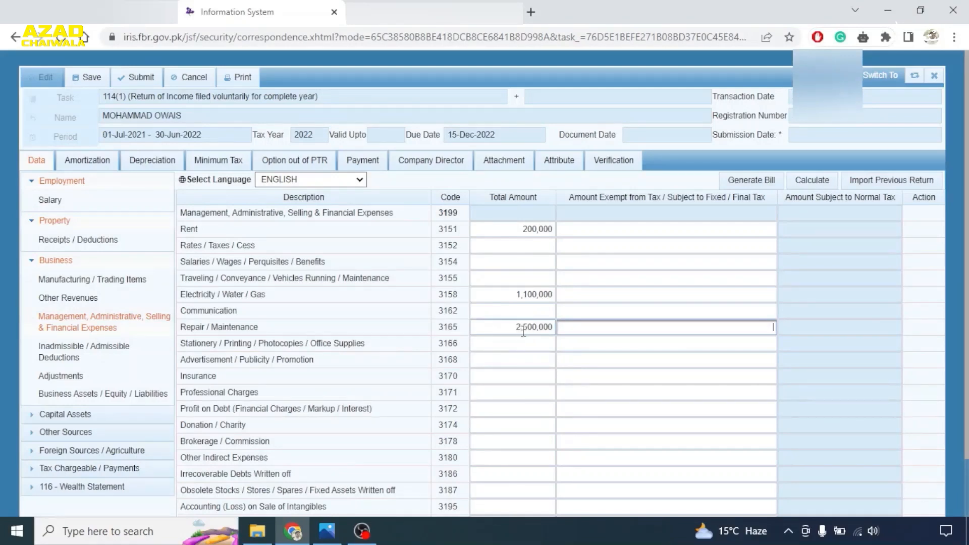
{"action": "left_click", "coordinate": [521, 331]}
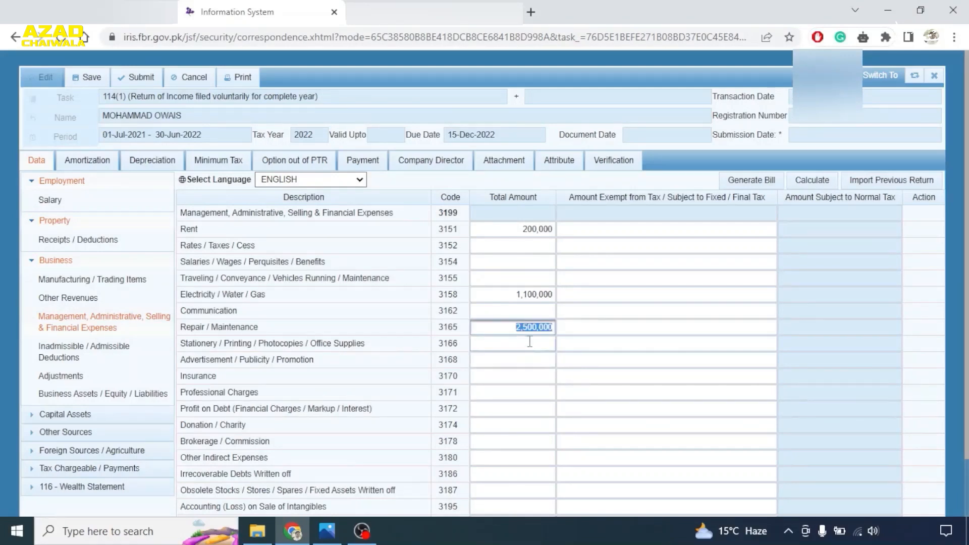
{"action": "left_click", "coordinate": [526, 333]}
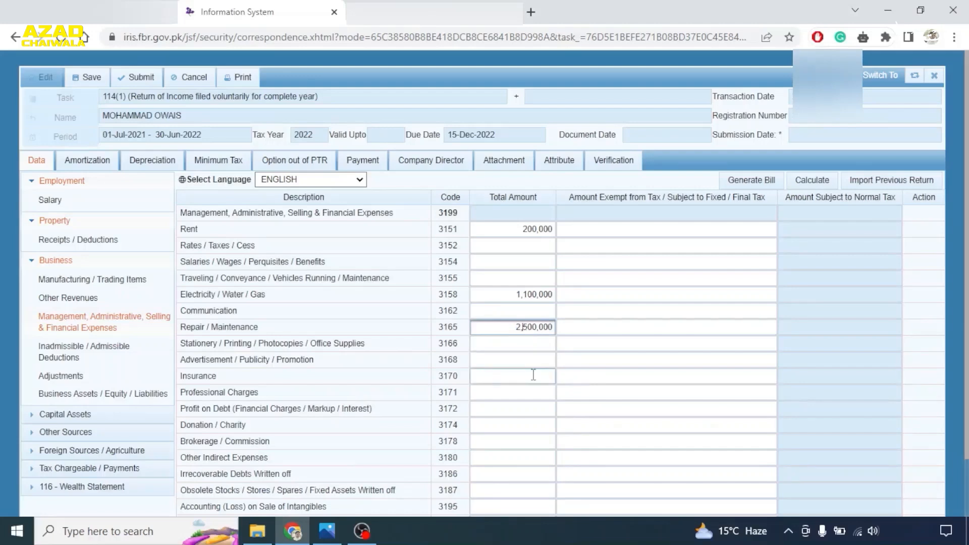
{"action": "key", "text": "BackSpace"}
{"action": "key", "text": "Tab"}
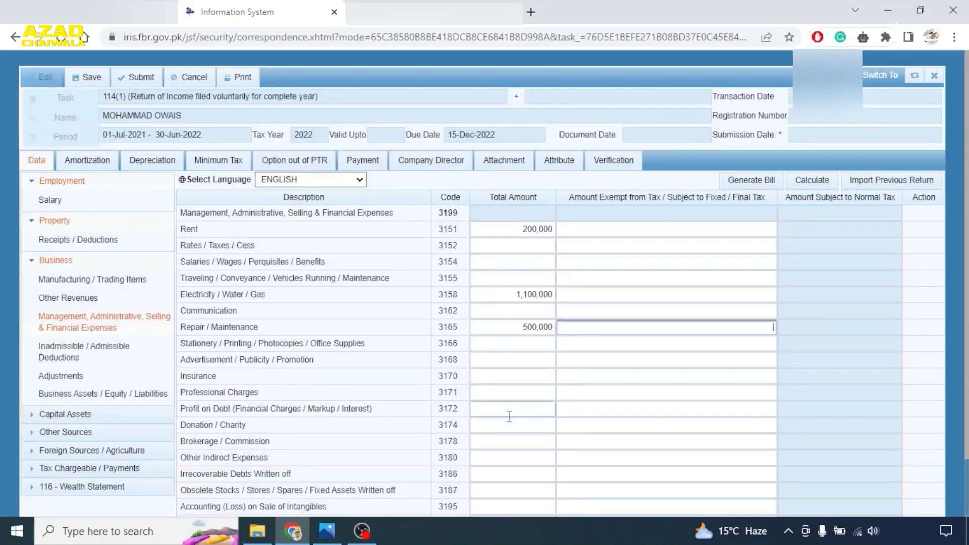
{"action": "left_click", "coordinate": [814, 178]}
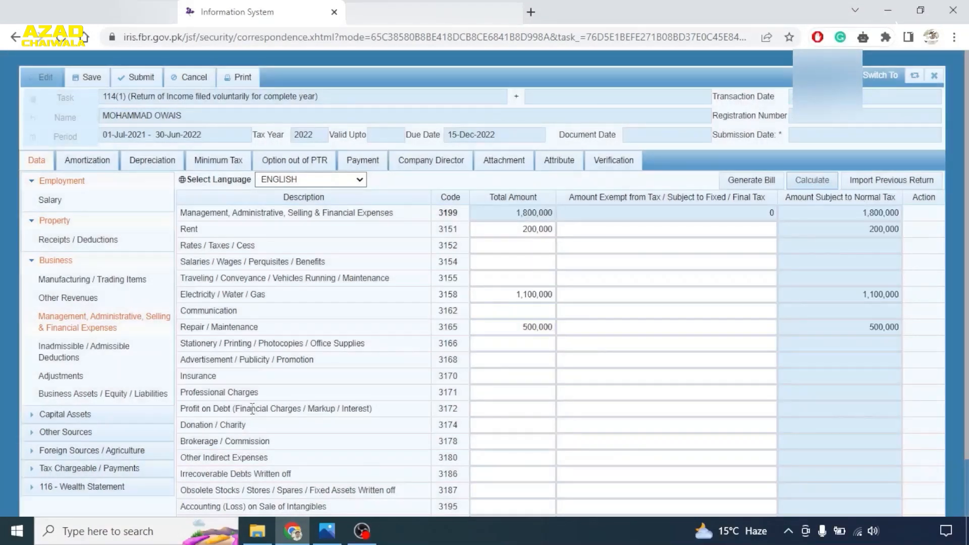
- Show the Inadmissible / Admissible Deductions schedule under Business
{"action": "left_click", "coordinate": [58, 351]}
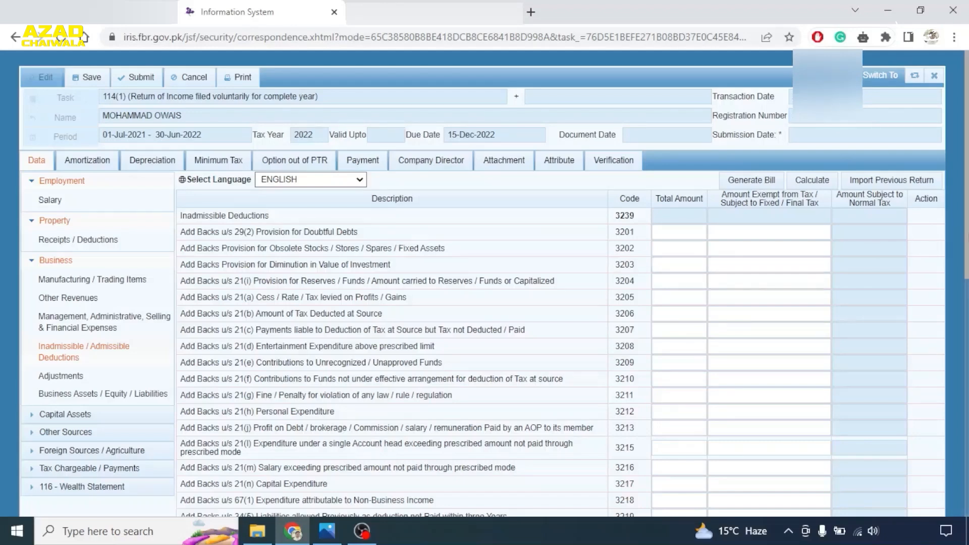
- Check the deductions list and Adjustments, then view Business Assets / Equity / Liabilities totalling 2,800,000
{"action": "scroll", "coordinate": [966, 211], "scroll_direction": "down", "scroll_amount": 5}
{"action": "scroll", "coordinate": [966, 211], "scroll_direction": "up", "scroll_amount": 4}
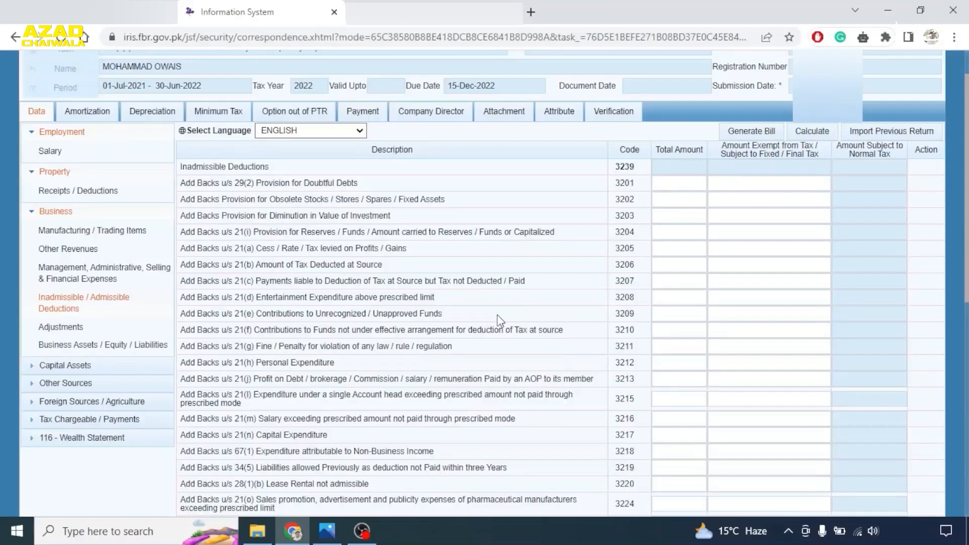
{"action": "left_click", "coordinate": [72, 329]}
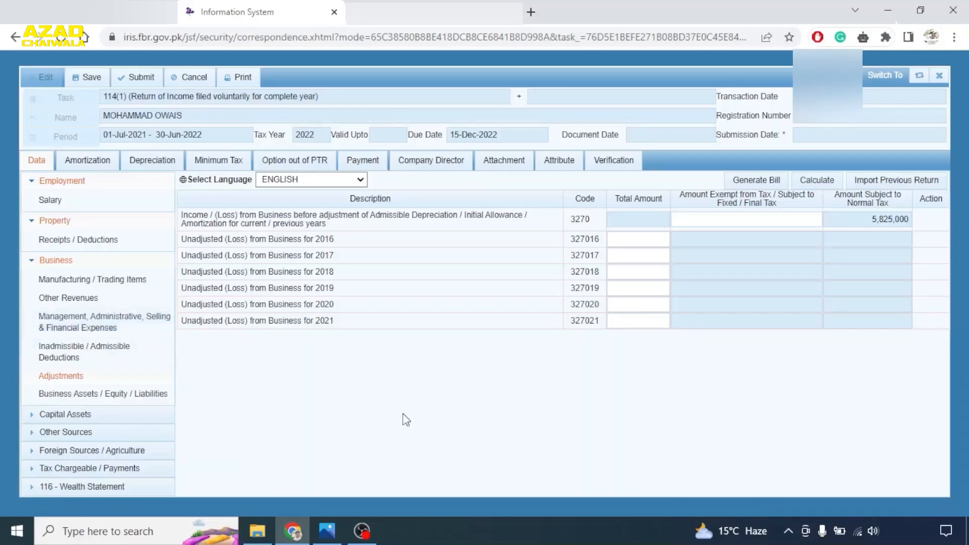
{"action": "left_click", "coordinate": [84, 399]}
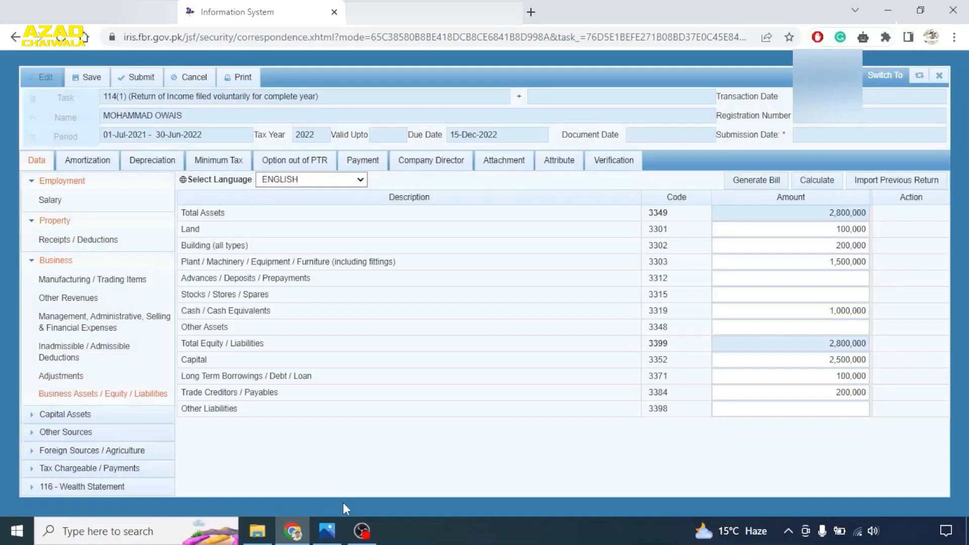
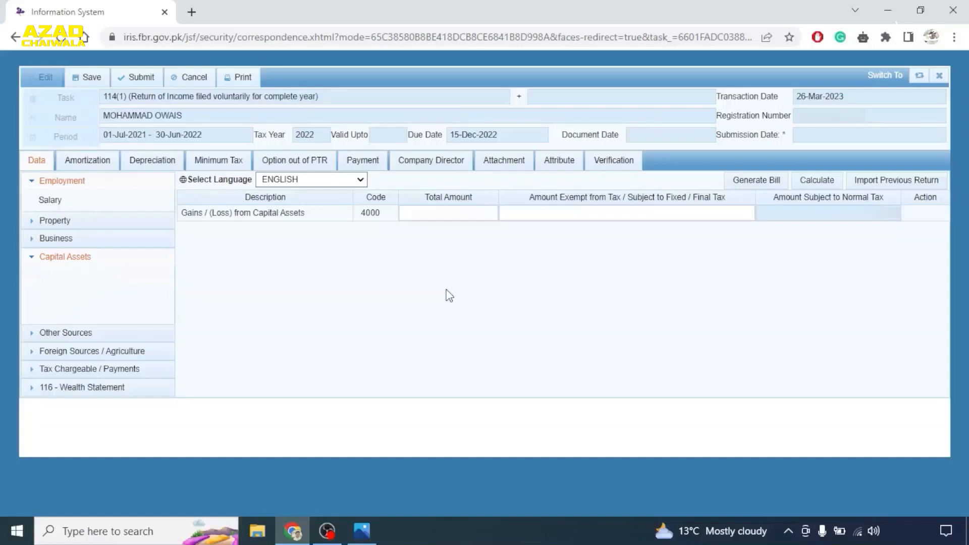
- Load the Other Sources Receipts / Deductions table and select the Profit on Debt amount
{"action": "left_click", "coordinate": [58, 334]}
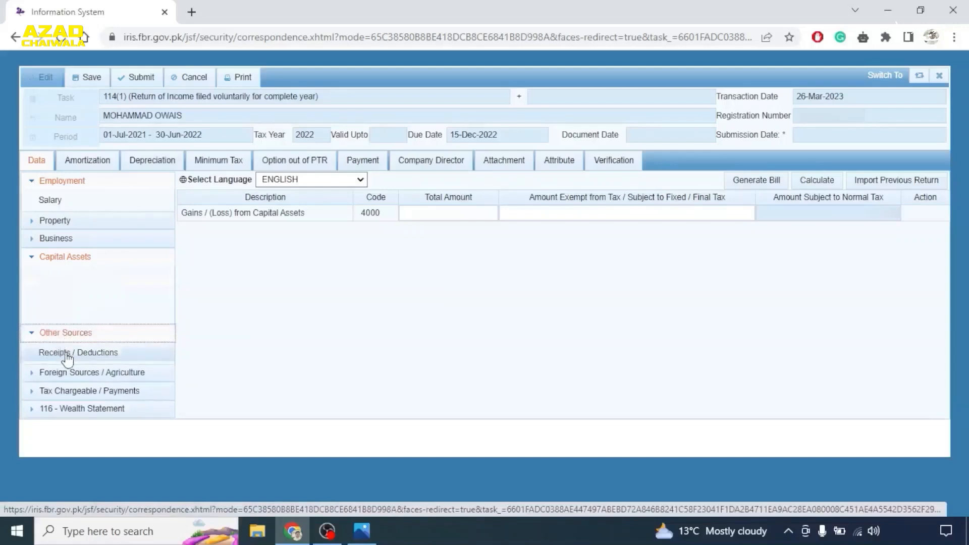
{"action": "left_click", "coordinate": [66, 353]}
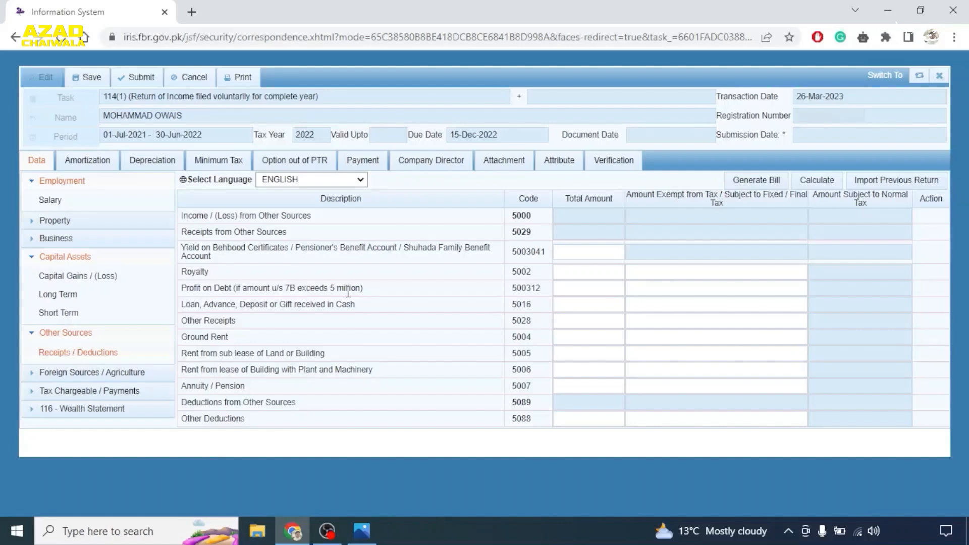
{"action": "left_click", "coordinate": [574, 291]}
- Open Foreign Sources, enter 500000 as exempt Foreign Salary Income, and recalculate
{"action": "left_click", "coordinate": [53, 375]}
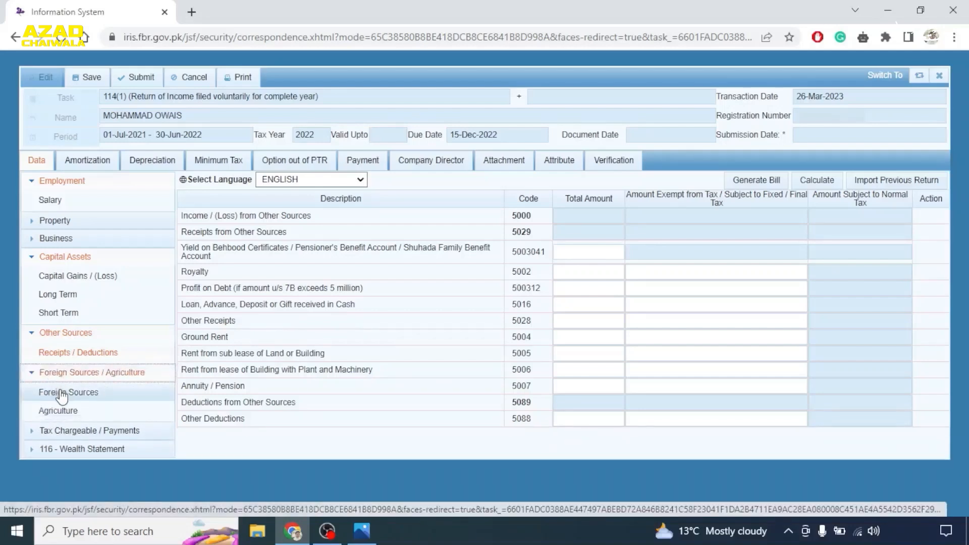
{"action": "left_click", "coordinate": [72, 391]}
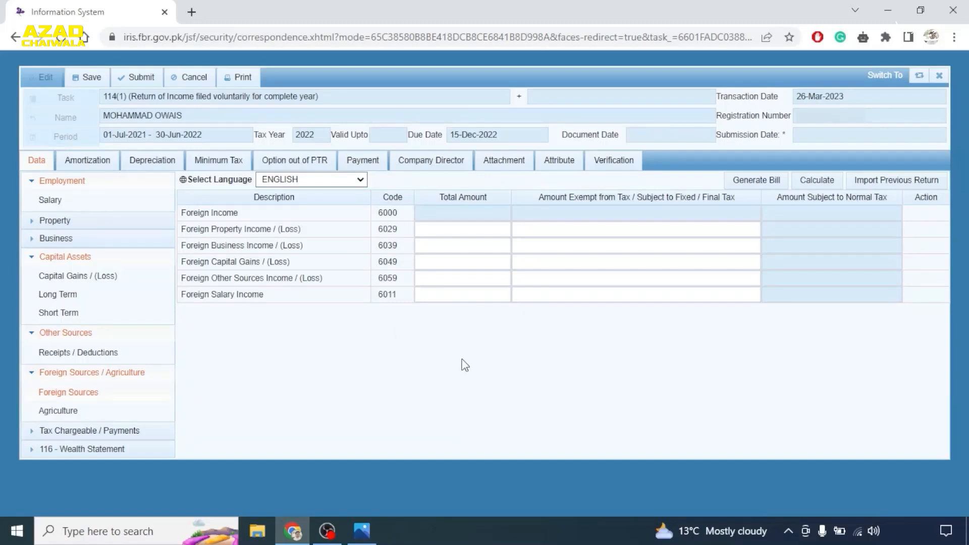
{"action": "left_click", "coordinate": [488, 296]}
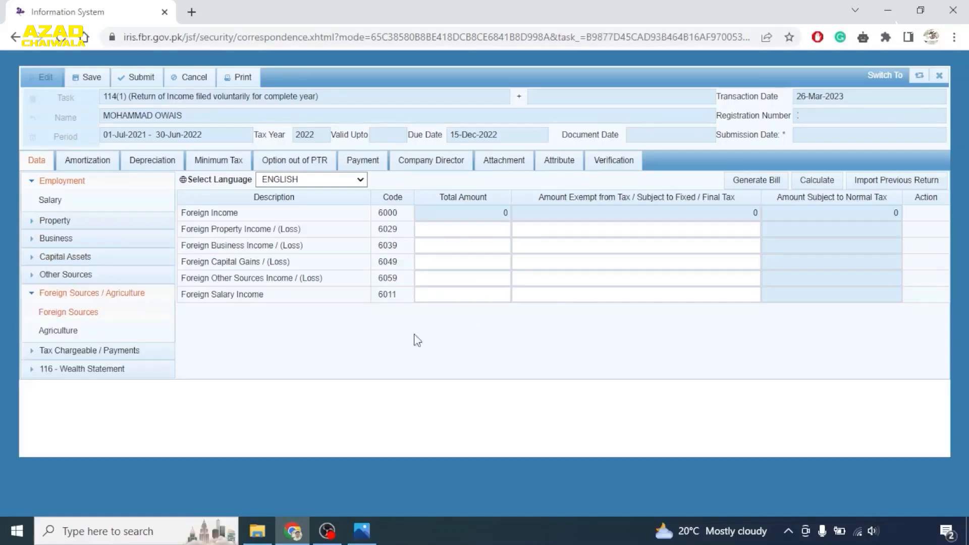
{"action": "left_click", "coordinate": [569, 293]}
{"action": "type", "text": "500000"}
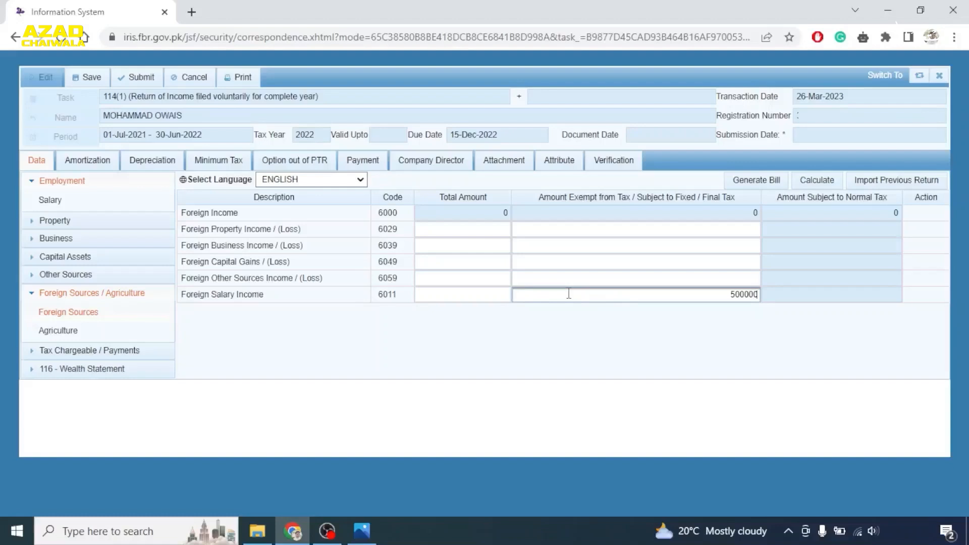
{"action": "left_click", "coordinate": [818, 182]}
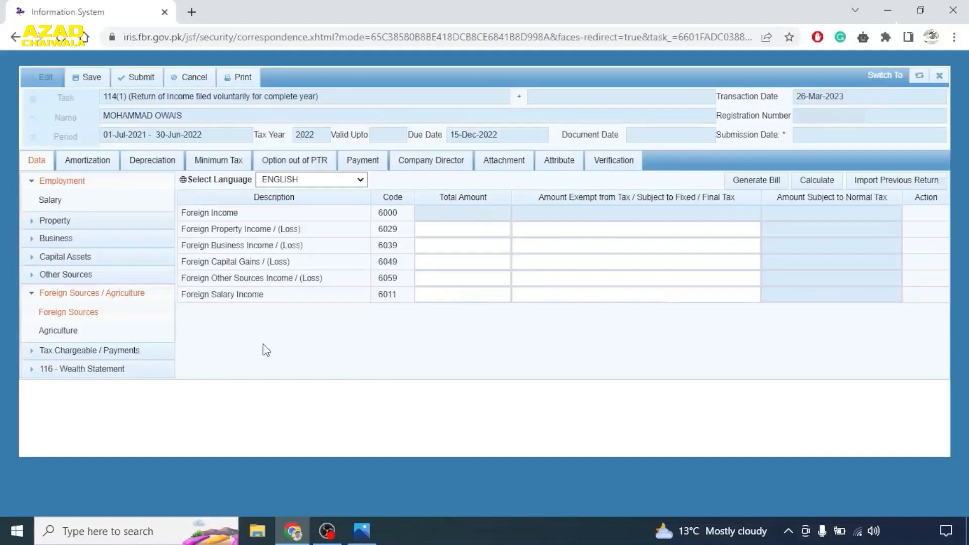
- Load the Adjustable Tax schedule and scroll down to Cash Withdrawal from Bank u/s 231A
{"action": "left_click", "coordinate": [44, 353]}
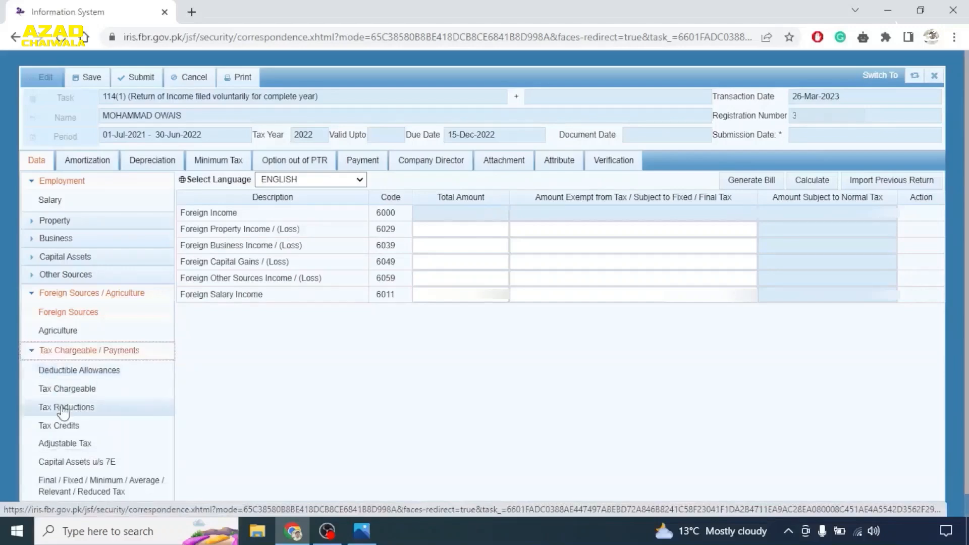
{"action": "left_click", "coordinate": [65, 445]}
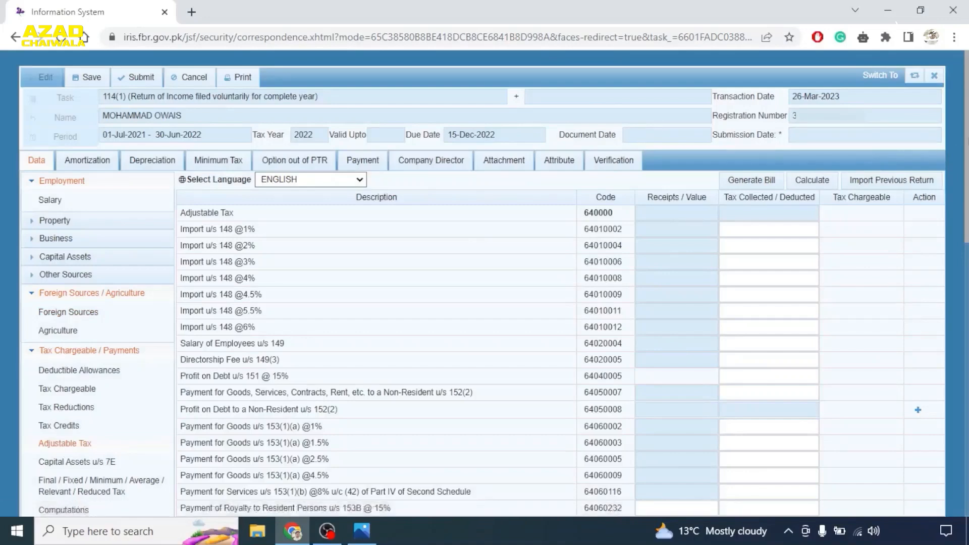
{"action": "scroll", "coordinate": [878, 162], "scroll_direction": "down", "scroll_amount": 2}
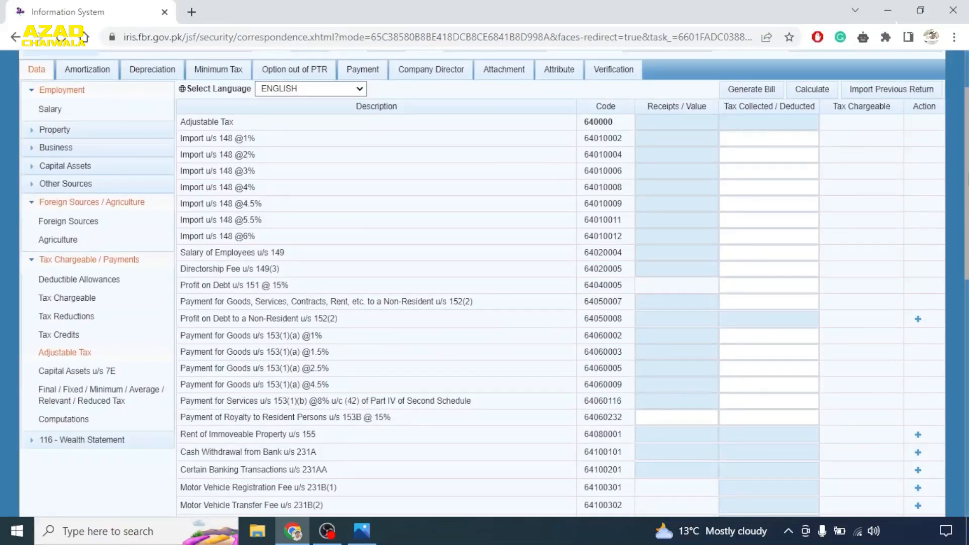
{"action": "scroll", "coordinate": [387, 348], "scroll_direction": "down", "scroll_amount": 2}
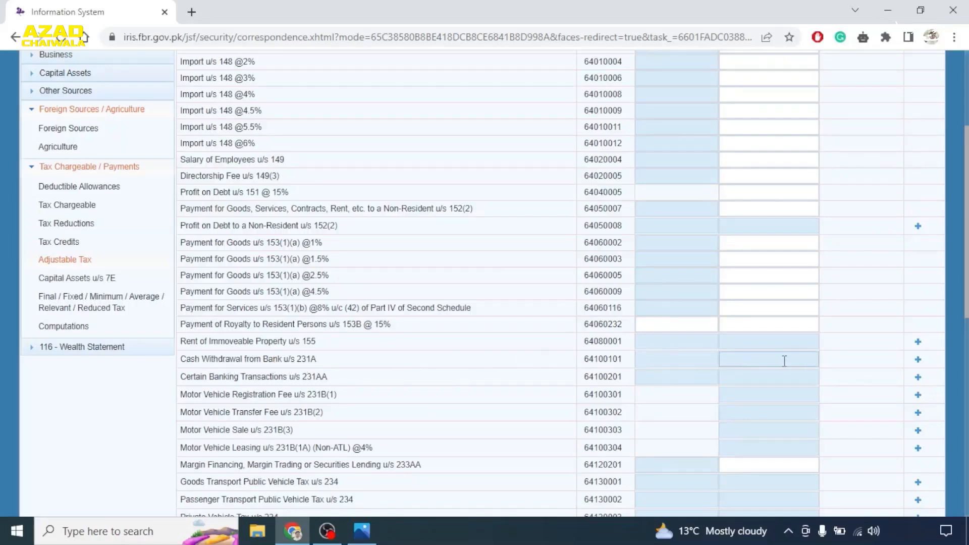
- Add a 231A cash withdrawal entry with the bank account reference and description 'Current Account HBL'
{"action": "left_click", "coordinate": [919, 360]}
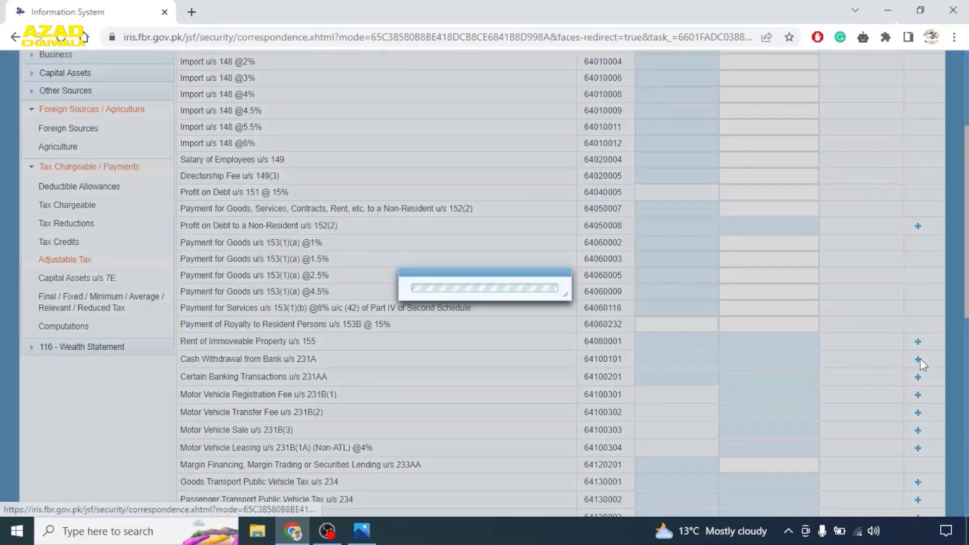
{"action": "left_click", "coordinate": [397, 238]}
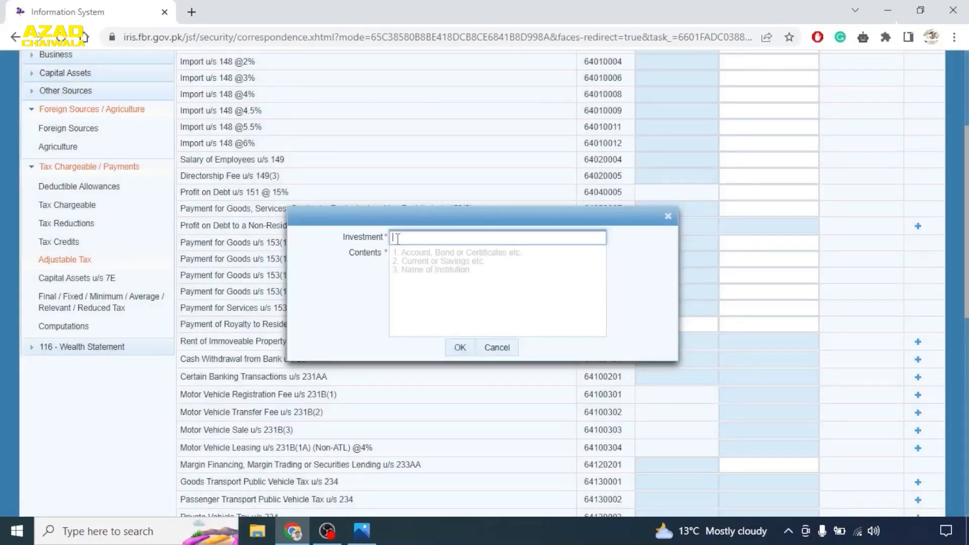
{"action": "type", "text": "BANK HBL 12345"}
{"action": "left_click", "coordinate": [409, 258]}
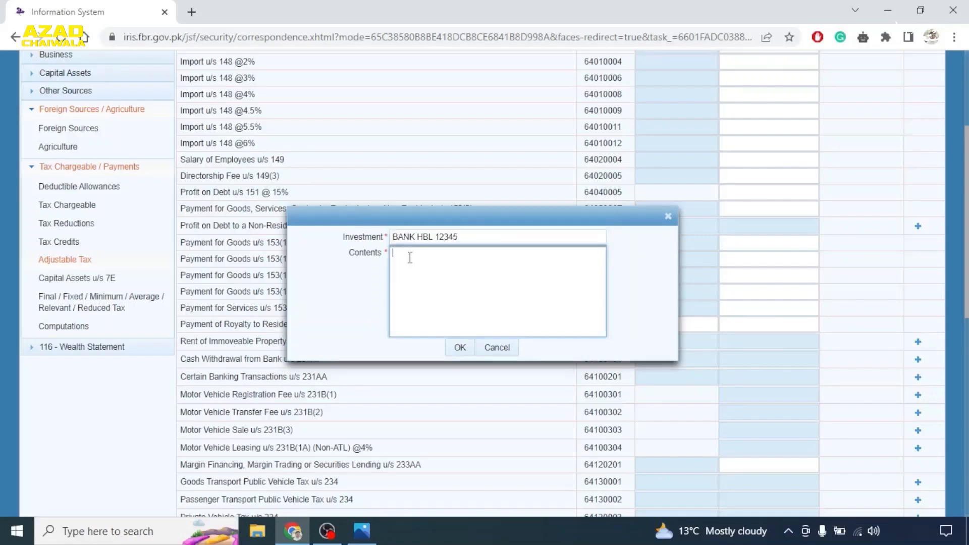
{"action": "type", "text": "Curr"}
{"action": "key", "text": "BackSpace"}
{"action": "type", "text": "re"}
{"action": "key", "text": "BackSpace"}
{"action": "type", "text": "etn"}
{"action": "key", "text": "BackSpace"}
{"action": "key", "text": "BackSpace"}
{"action": "type", "text": "nt Account "}
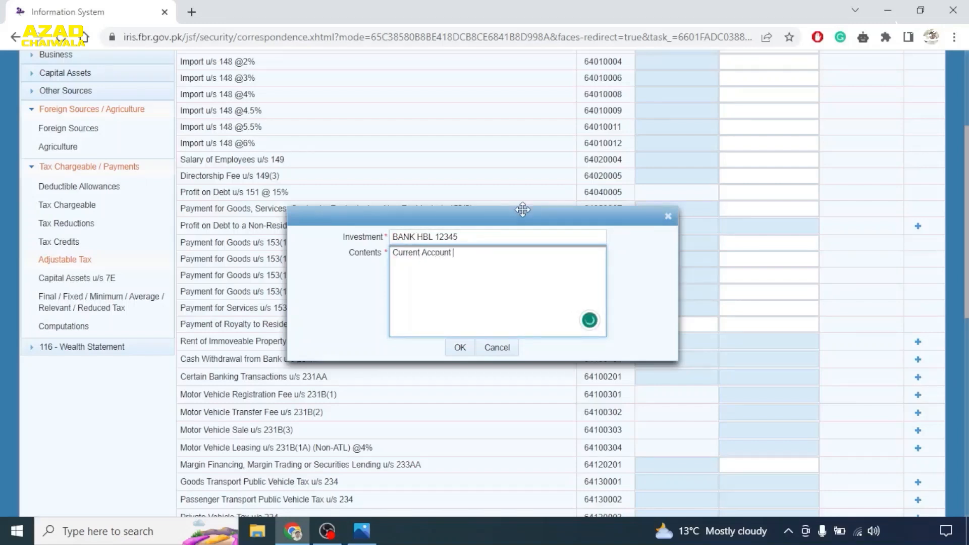
{"action": "type", "text": "HBL"}
{"action": "left_click", "coordinate": [462, 348]}
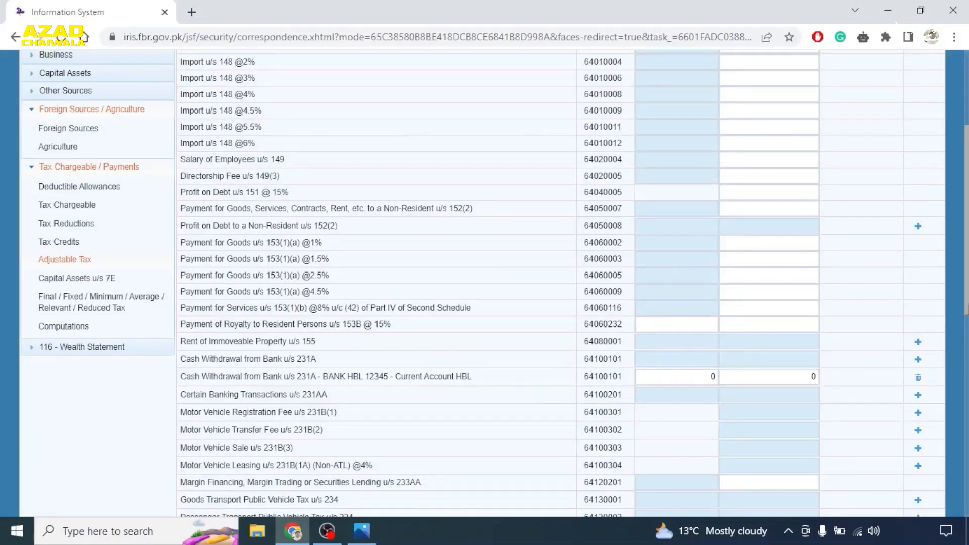
- Enter 500,000 withdrawn and 3,000 tax deducted in the HBL row, then recalculate
{"action": "scroll", "coordinate": [708, 192], "scroll_direction": "up", "scroll_amount": 2}
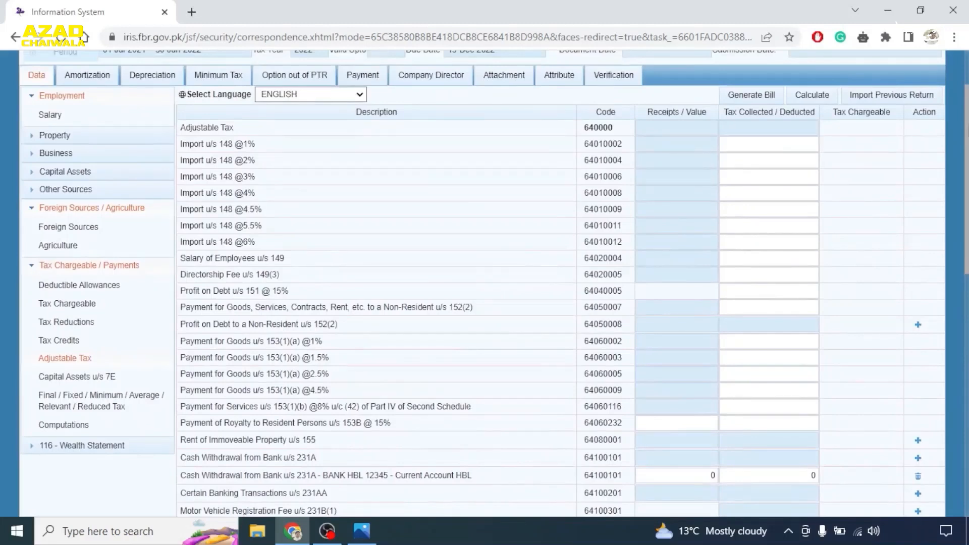
{"action": "scroll", "coordinate": [699, 339], "scroll_direction": "down", "scroll_amount": 3}
{"action": "left_click", "coordinate": [699, 339]}
{"action": "type", "text": "5000"}
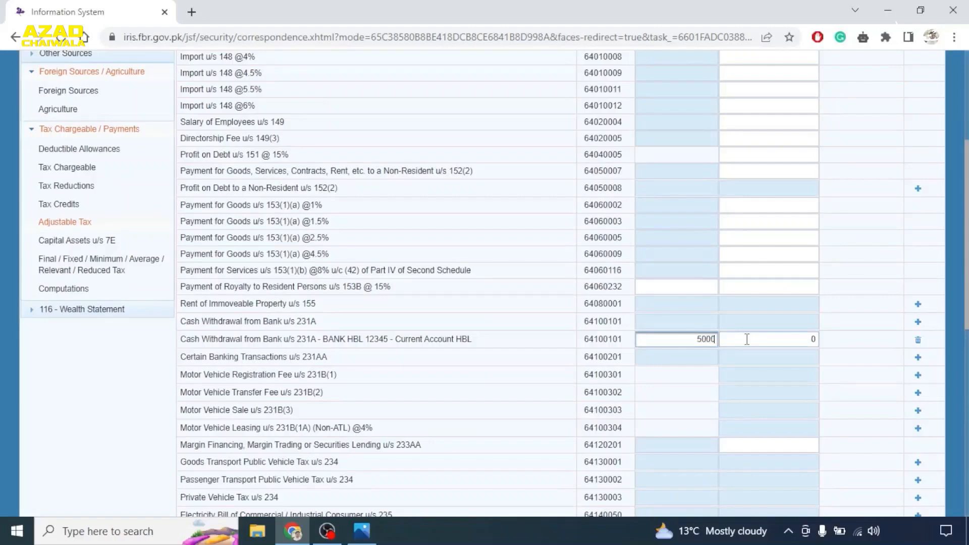
{"action": "type", "text": "00"}
{"action": "left_click", "coordinate": [764, 339]}
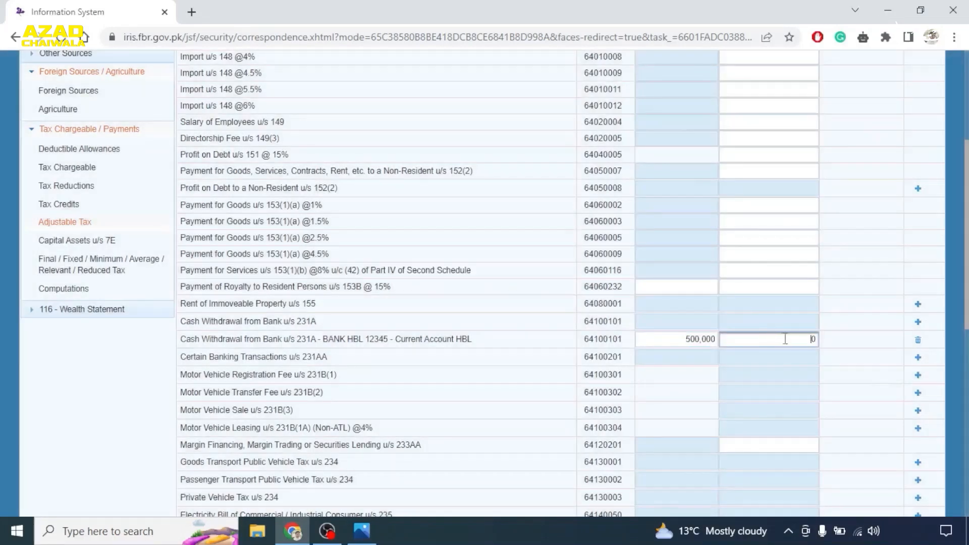
{"action": "left_click_drag", "start_coordinate": [785, 339], "coordinate": [827, 338]}
{"action": "type", "text": "3000"}
{"action": "scroll", "coordinate": [904, 322], "scroll_direction": "up", "scroll_amount": 3}
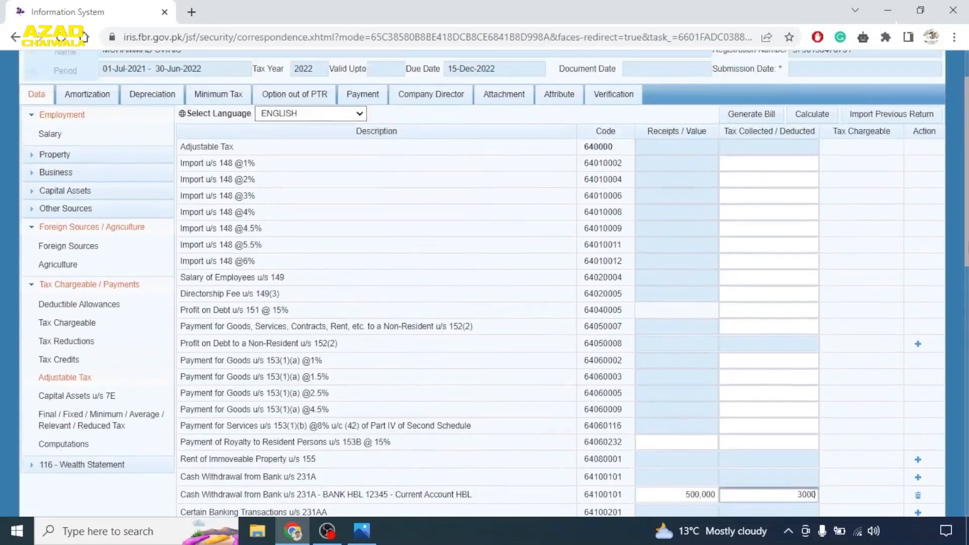
{"action": "left_click", "coordinate": [812, 112]}
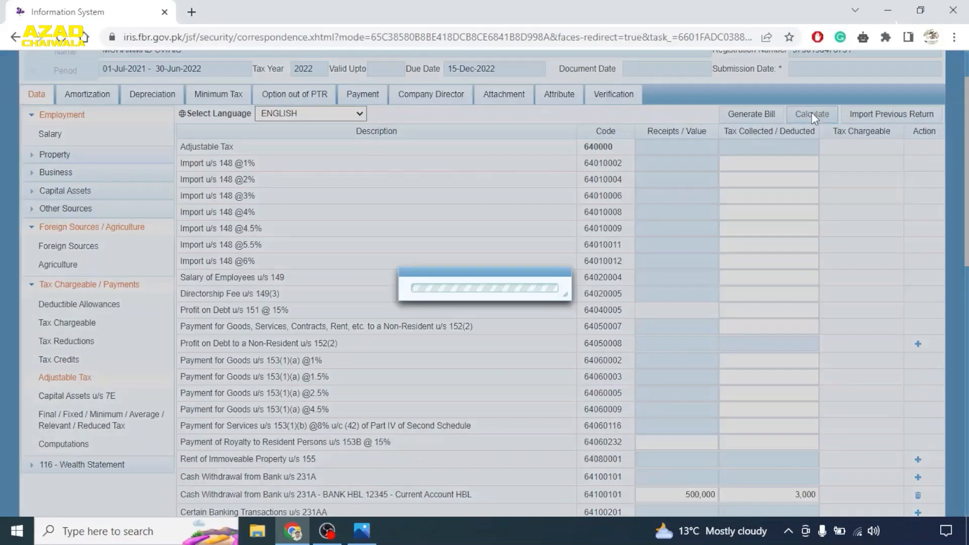
{"action": "left_click_drag", "start_coordinate": [967, 149], "coordinate": [968, 220]}
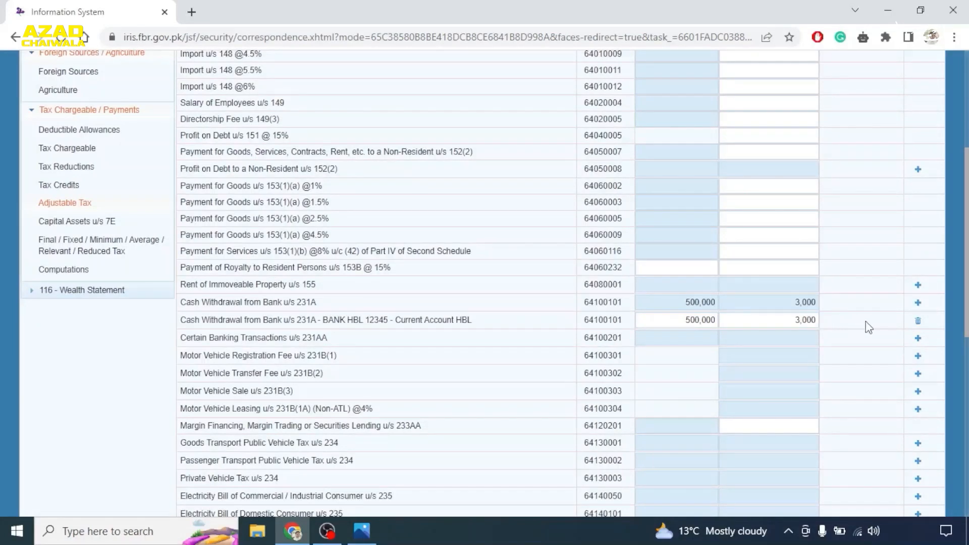
- Cancel an accidental second cash withdrawal entry and scroll to the electricity bill rows
{"action": "left_click", "coordinate": [917, 303]}
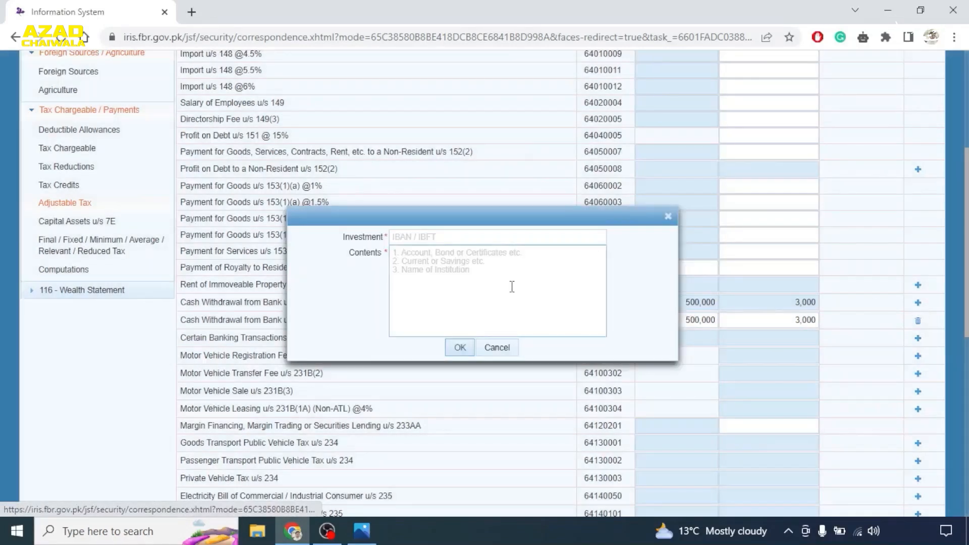
{"action": "left_click", "coordinate": [667, 216]}
{"action": "scroll", "coordinate": [679, 301], "scroll_direction": "down", "scroll_amount": 2}
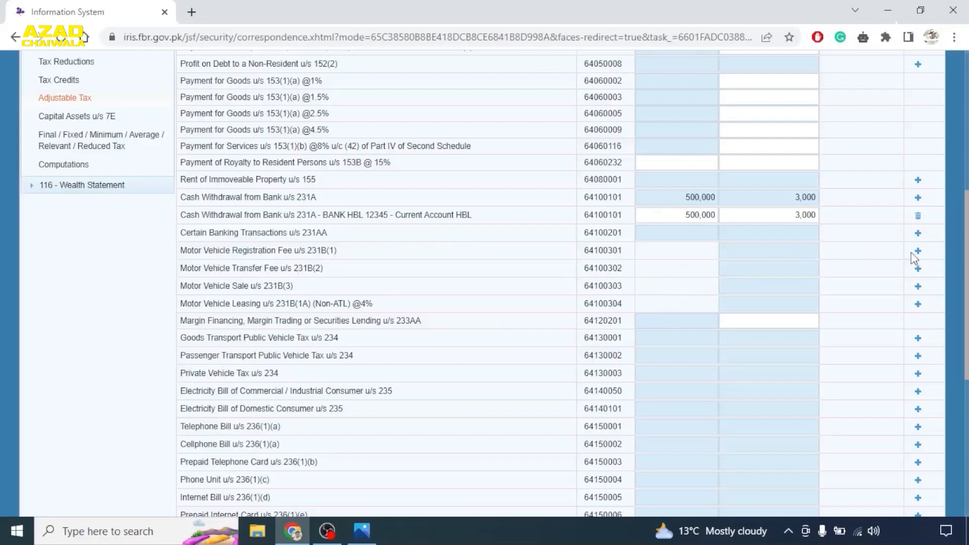
{"action": "scroll", "coordinate": [831, 258], "scroll_direction": "down", "scroll_amount": 3}
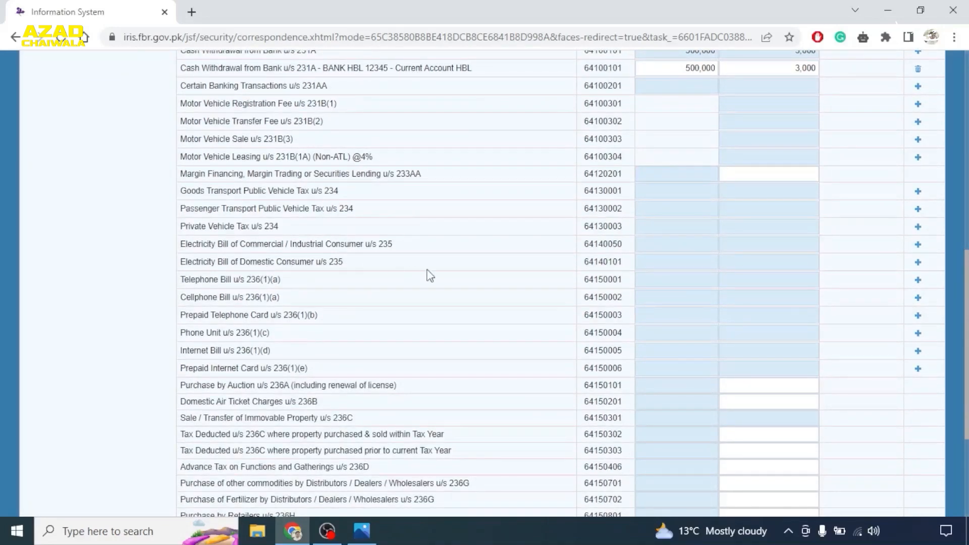
- Add an IESCO domestic electricity bill entry with its reference number and description 'Electricity Address ABC'
{"action": "left_click", "coordinate": [918, 262]}
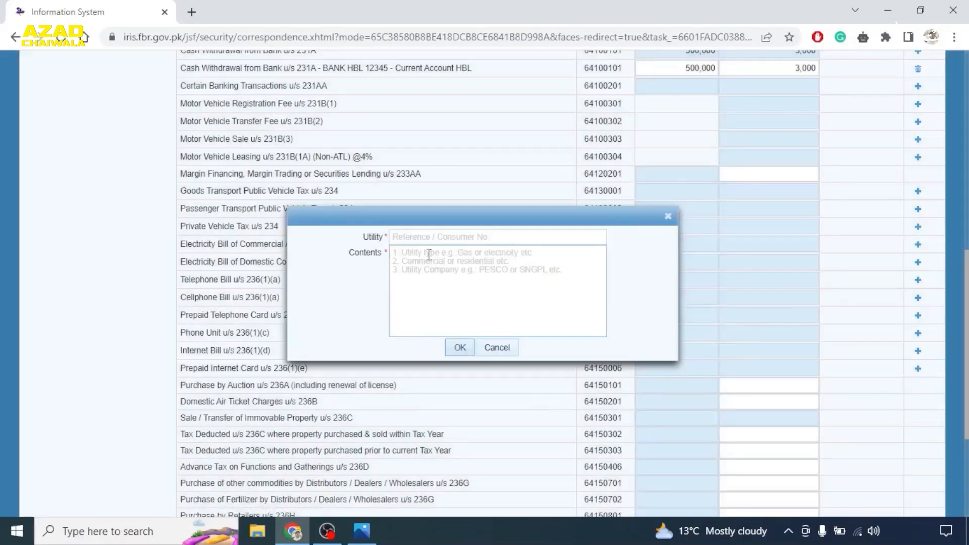
{"action": "left_click", "coordinate": [415, 237]}
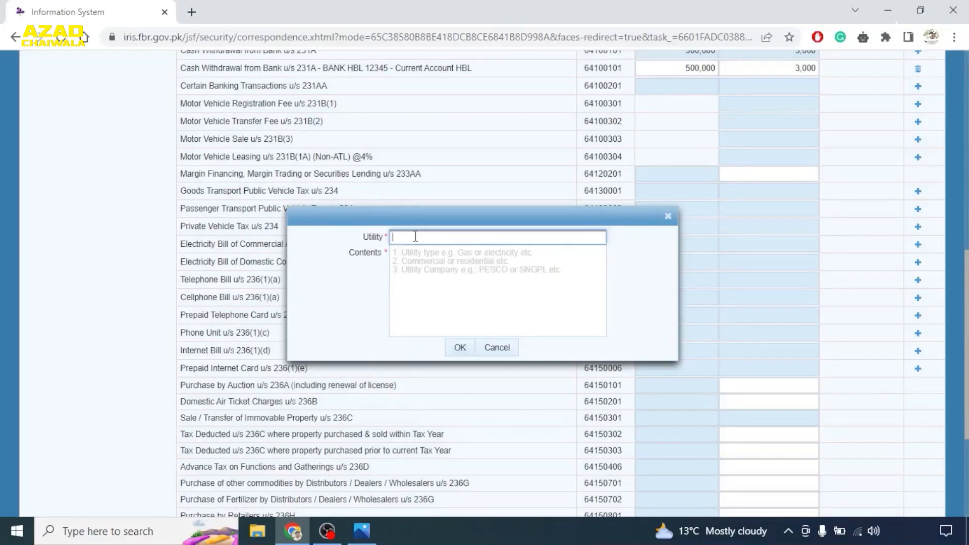
{"action": "type", "text": "IESCO 12"}
{"action": "type", "text": "67"}
{"action": "left_click", "coordinate": [418, 260]}
{"action": "type", "text": "Electrisitty"}
{"action": "key", "text": "BackSpace"}
{"action": "key", "text": "BackSpace"}
{"action": "key", "text": "BackSpace"}
{"action": "key", "text": "BackSpace"}
{"action": "key", "text": "BackSpace"}
{"action": "key", "text": "BackSpace"}
{"action": "type", "text": "i"}
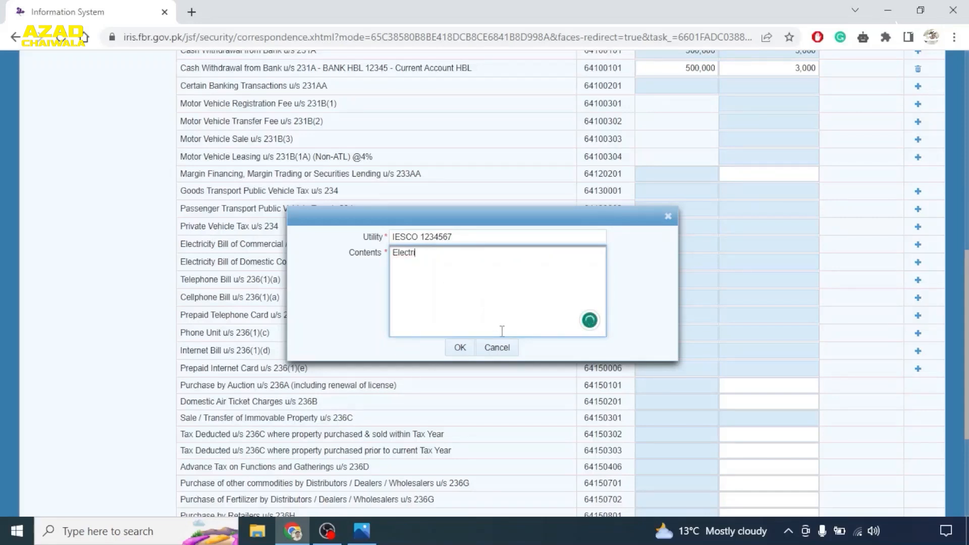
{"action": "type", "text": "cirty Address ABC"}
{"action": "left_click", "coordinate": [456, 352]}
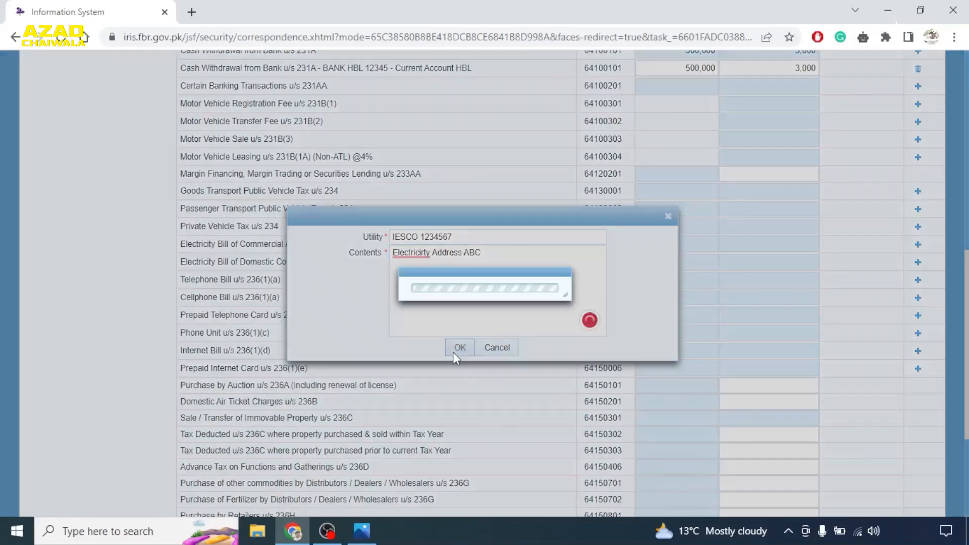
- Enter 50,000 billed and 1,200 tax in the IESCO row, then recalculate
{"action": "double_click", "coordinate": [712, 281]}
{"action": "type", "text": "50000"}
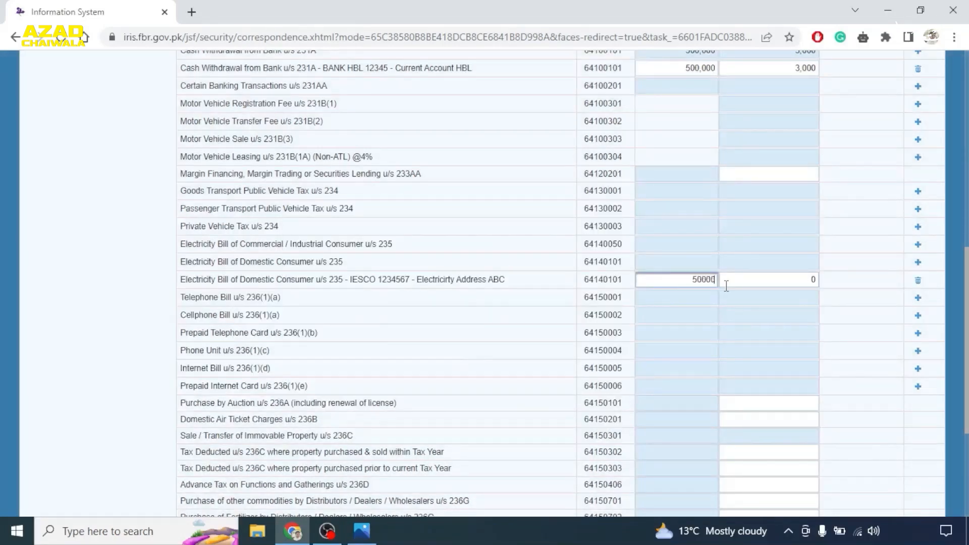
{"action": "key", "text": "Tab"}
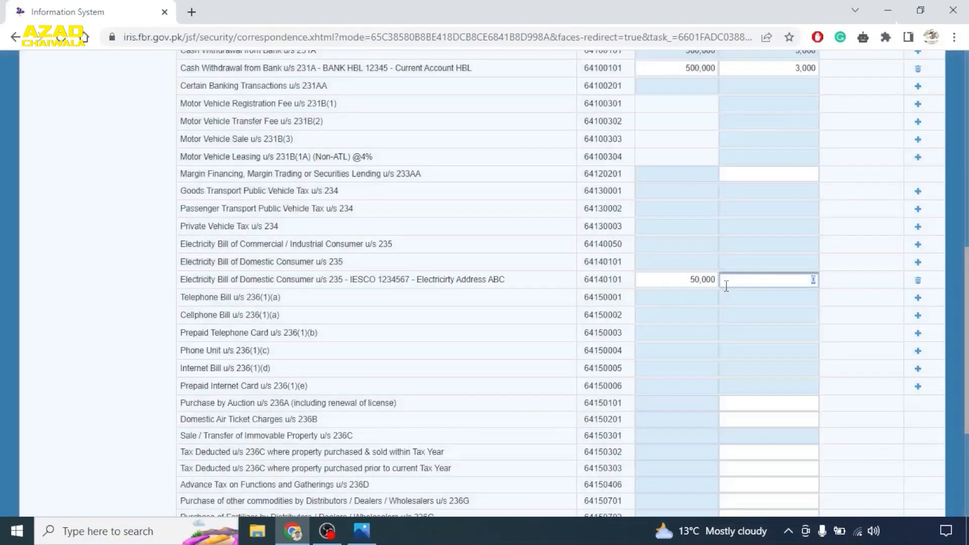
{"action": "type", "text": "1200"}
{"action": "scroll", "coordinate": [805, 278], "scroll_direction": "up", "scroll_amount": 6}
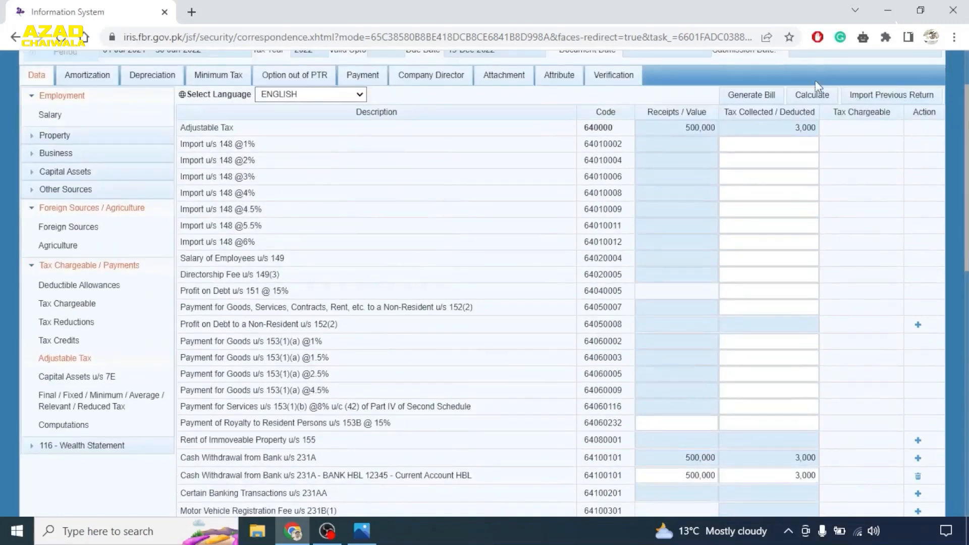
{"action": "left_click", "coordinate": [823, 94]}
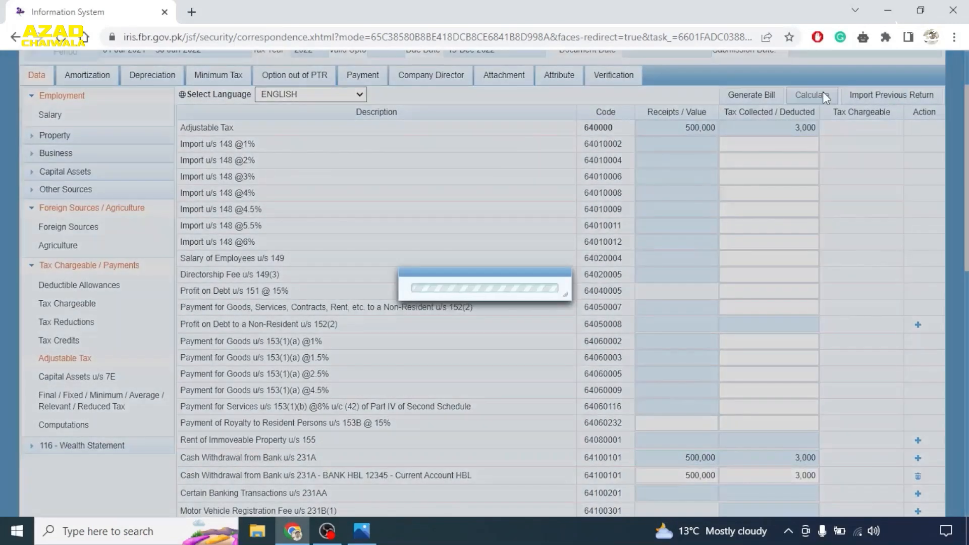
- Enter 1,500 salary tax u/s 149, recalculate, and review the 550,000 / 4,200 totals
{"action": "scroll", "coordinate": [477, 355], "scroll_direction": "down", "scroll_amount": 6}
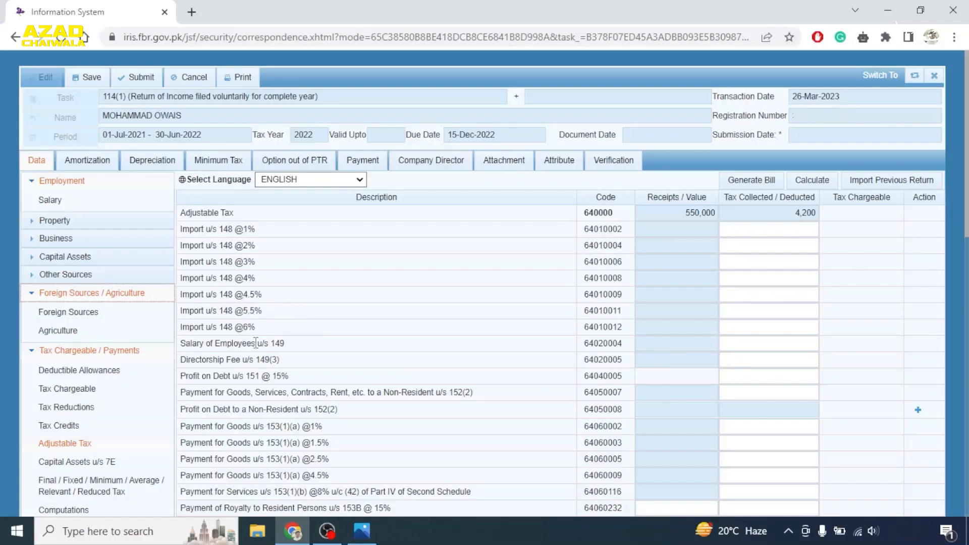
{"action": "left_click", "coordinate": [752, 345]}
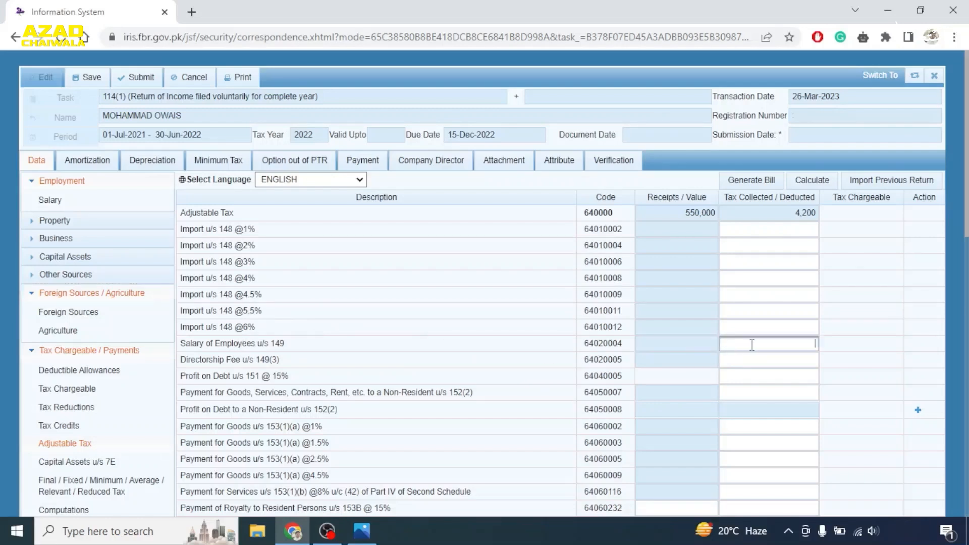
{"action": "type", "text": "1500"}
{"action": "key", "text": "Tab"}
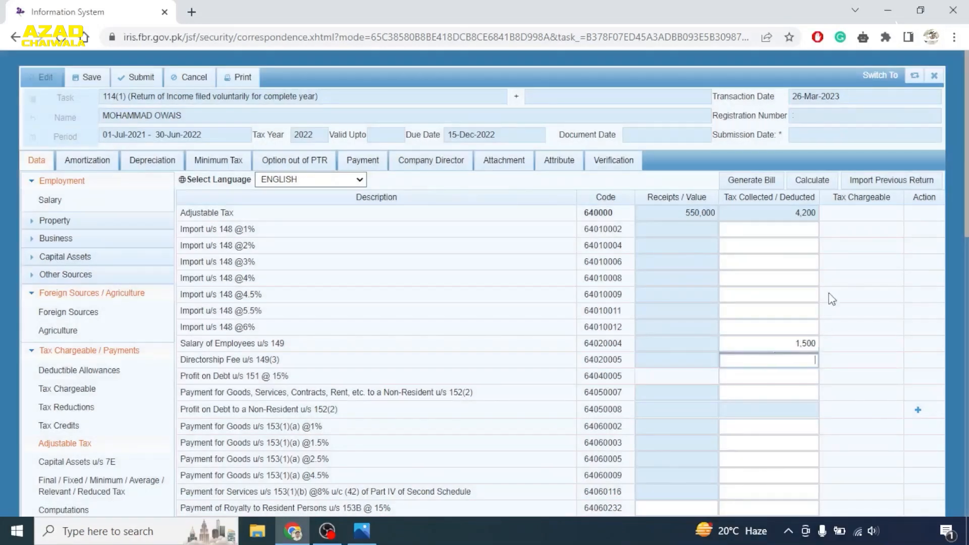
{"action": "left_click", "coordinate": [815, 179]}
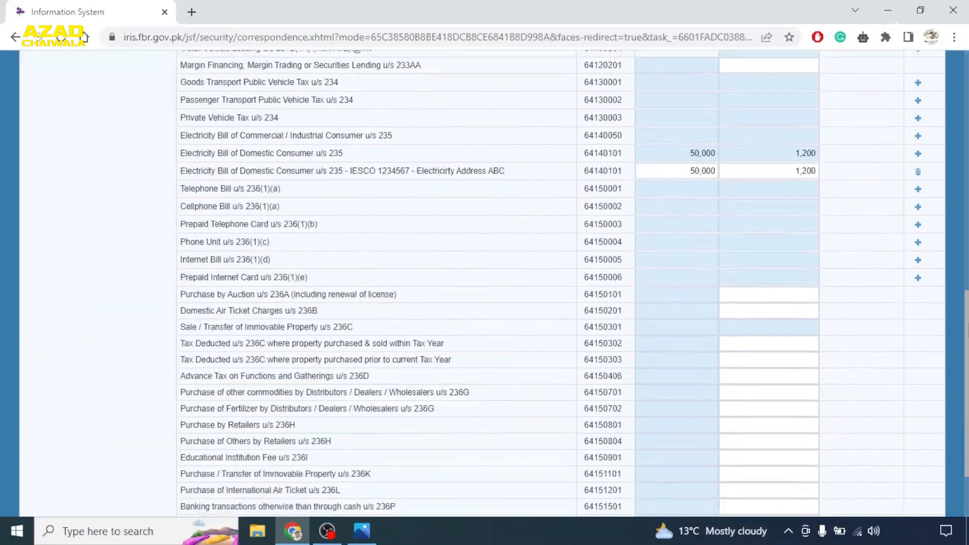
{"action": "scroll", "coordinate": [573, 283], "scroll_direction": "down", "scroll_amount": 1}
{"action": "scroll", "coordinate": [572, 283], "scroll_direction": "down", "scroll_amount": 1}
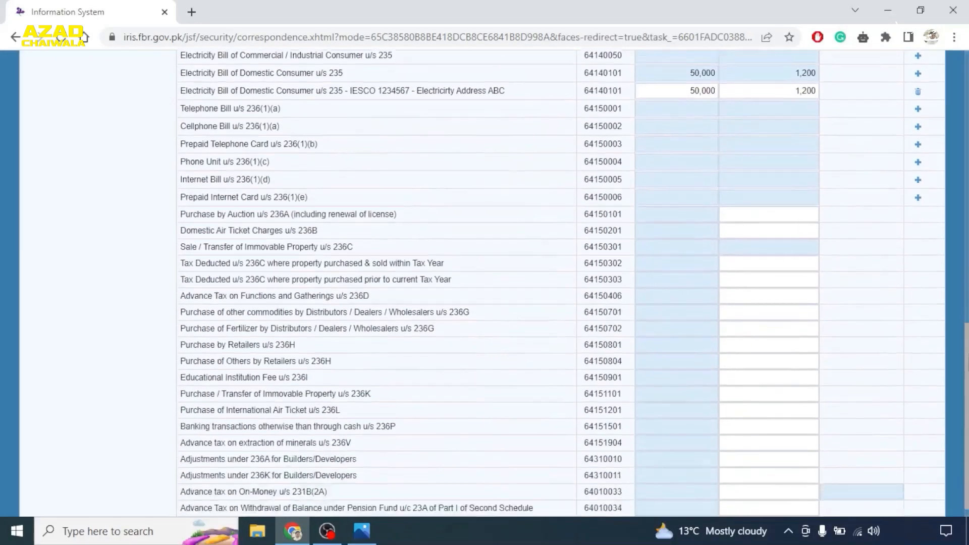
{"action": "scroll", "coordinate": [572, 283], "scroll_direction": "up", "scroll_amount": 9}
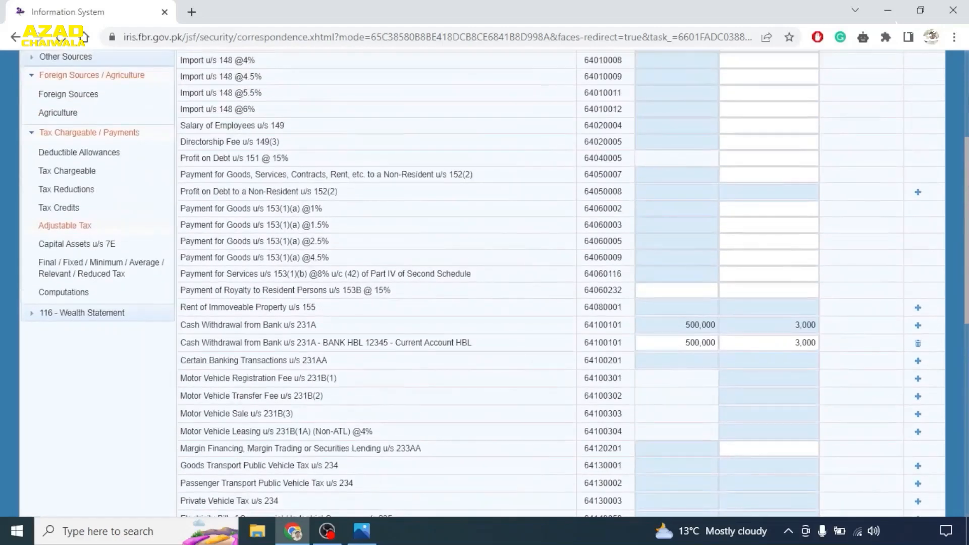
{"action": "scroll", "coordinate": [967, 132], "scroll_direction": "up", "scroll_amount": 4}
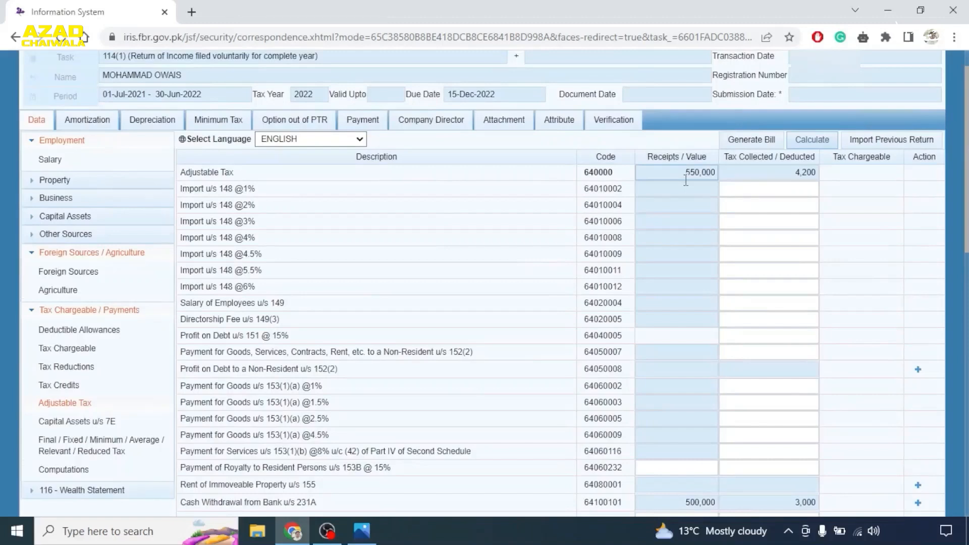
{"action": "scroll", "coordinate": [767, 180], "scroll_direction": "down", "scroll_amount": 1}
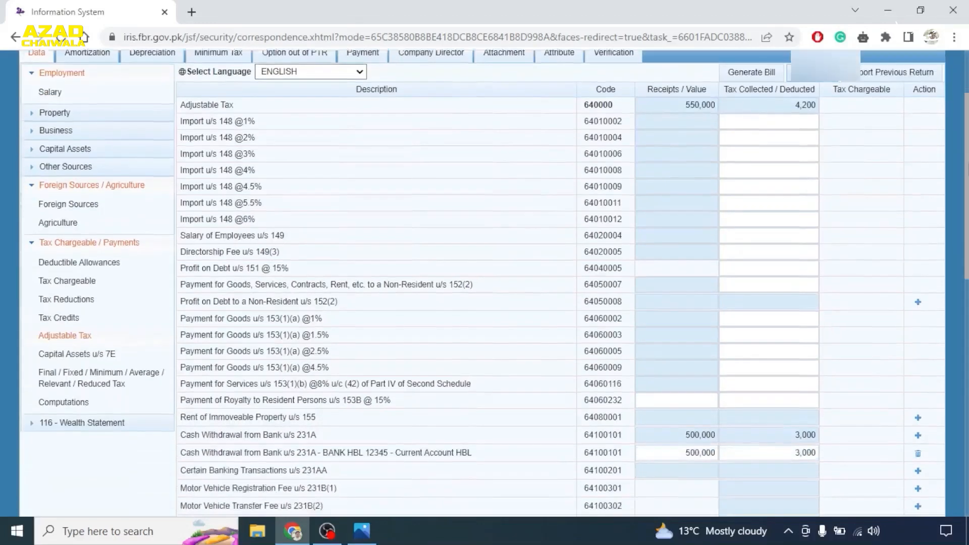
{"action": "scroll", "coordinate": [890, 194], "scroll_direction": "down", "scroll_amount": 1}
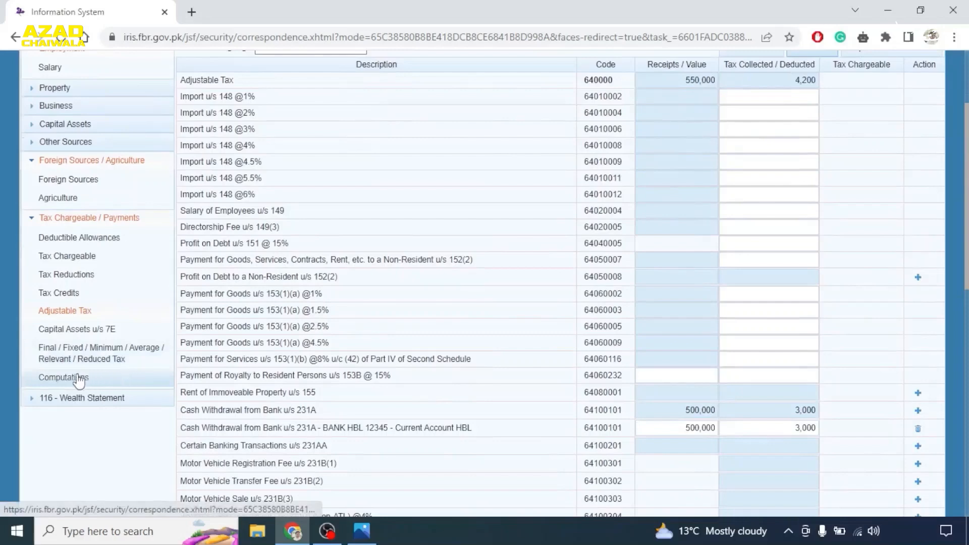
- Review Computations: taxable income 6,734,600, tax chargeable 1,477,110 and 5,700 withholding tax
{"action": "left_click", "coordinate": [63, 378]}
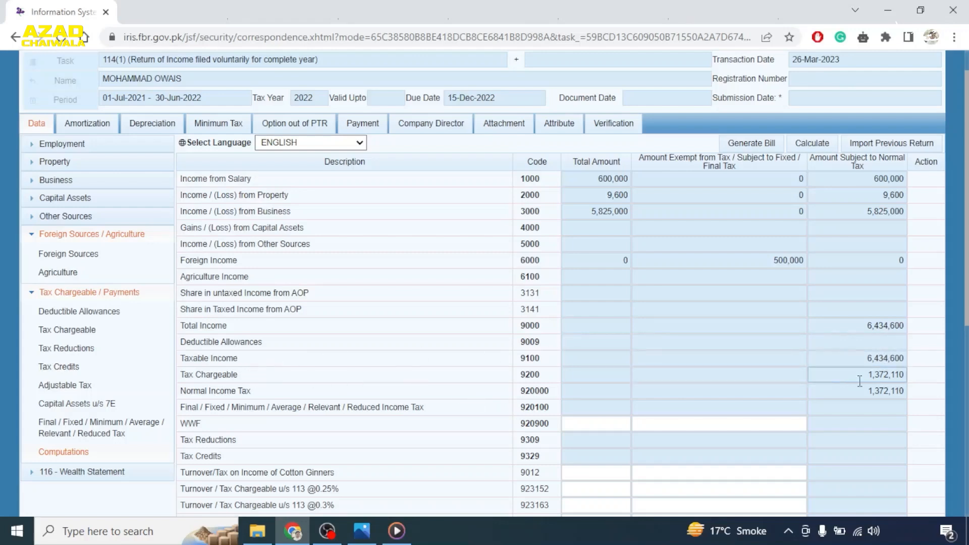
{"action": "scroll", "coordinate": [758, 217], "scroll_direction": "down", "scroll_amount": 5}
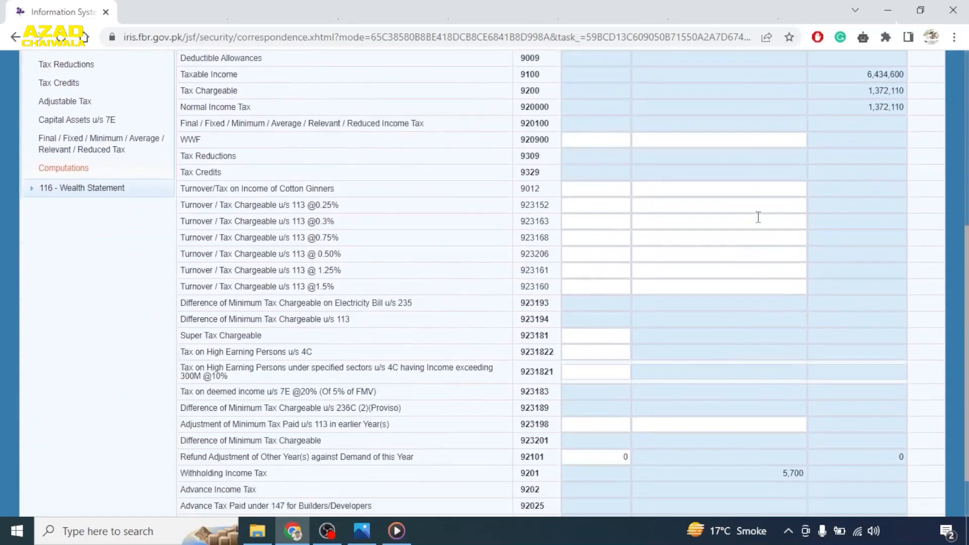
{"action": "scroll", "coordinate": [758, 217], "scroll_direction": "down", "scroll_amount": 1}
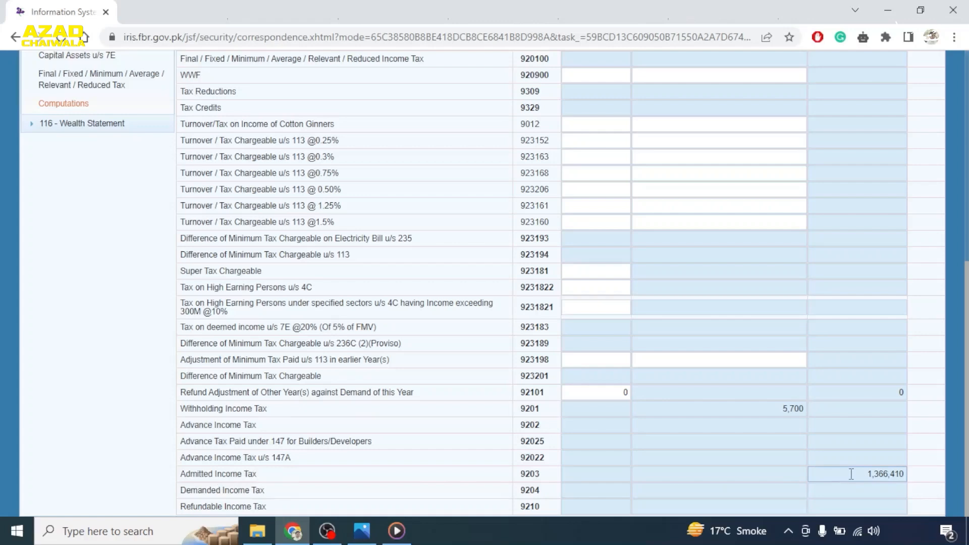
{"action": "scroll", "coordinate": [680, 382], "scroll_direction": "up", "scroll_amount": 4}
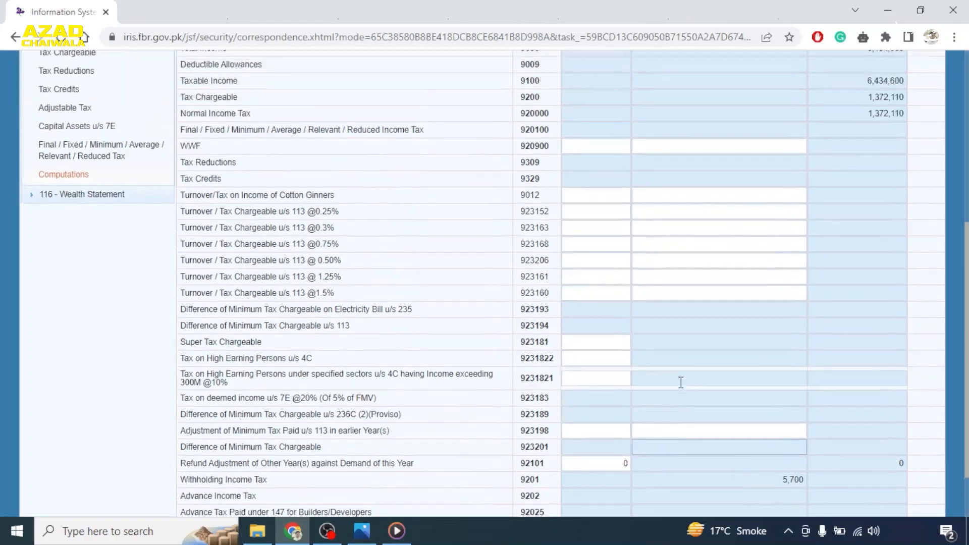
{"action": "scroll", "coordinate": [681, 383], "scroll_direction": "up", "scroll_amount": 2}
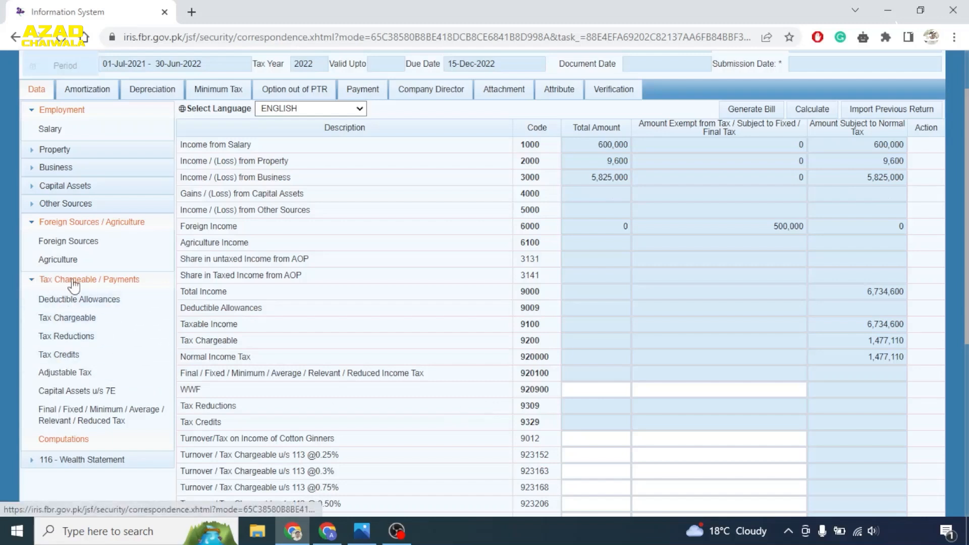
- In Final/Fixed/Minimum/Average/Relevant/Reduced Tax, enter a 300,000 capital gain on property held 1–2 years
{"action": "left_click", "coordinate": [72, 427]}
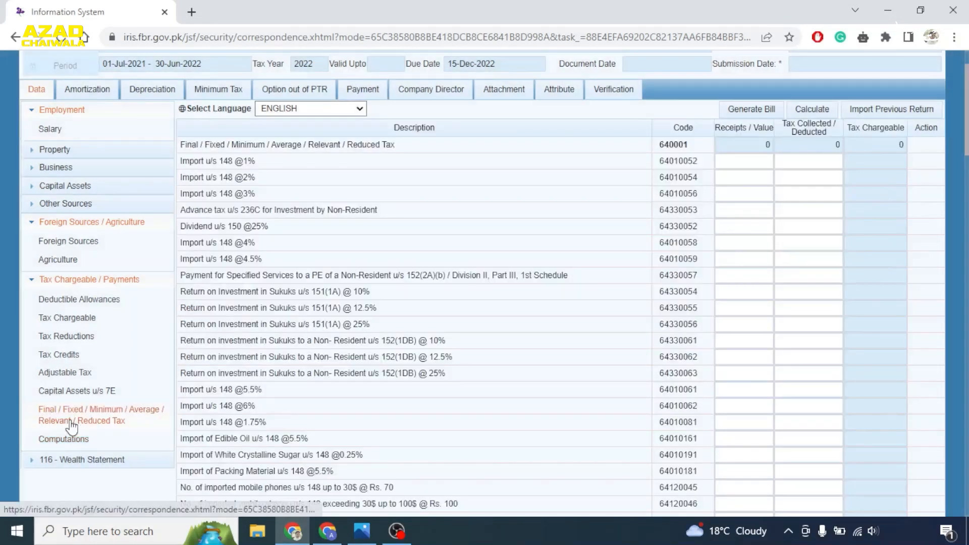
{"action": "scroll", "coordinate": [283, 283], "scroll_direction": "down", "scroll_amount": 12}
{"action": "scroll", "coordinate": [283, 281], "scroll_direction": "down", "scroll_amount": 13}
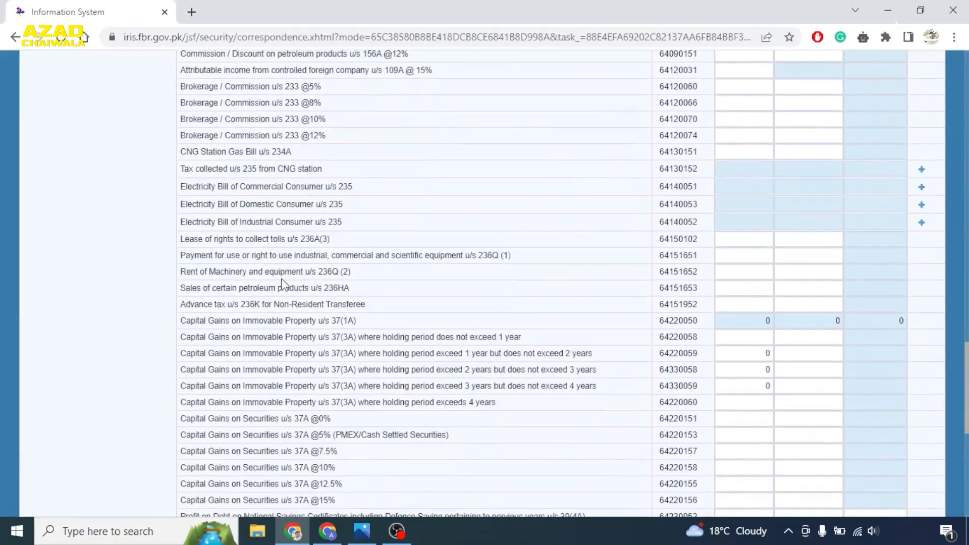
{"action": "scroll", "coordinate": [283, 281], "scroll_direction": "down", "scroll_amount": 3}
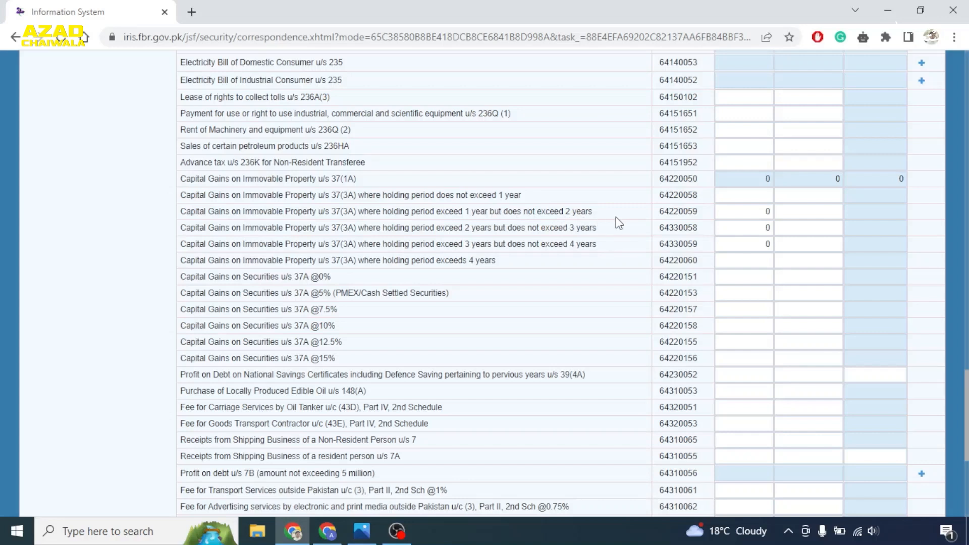
{"action": "left_click", "coordinate": [735, 215]}
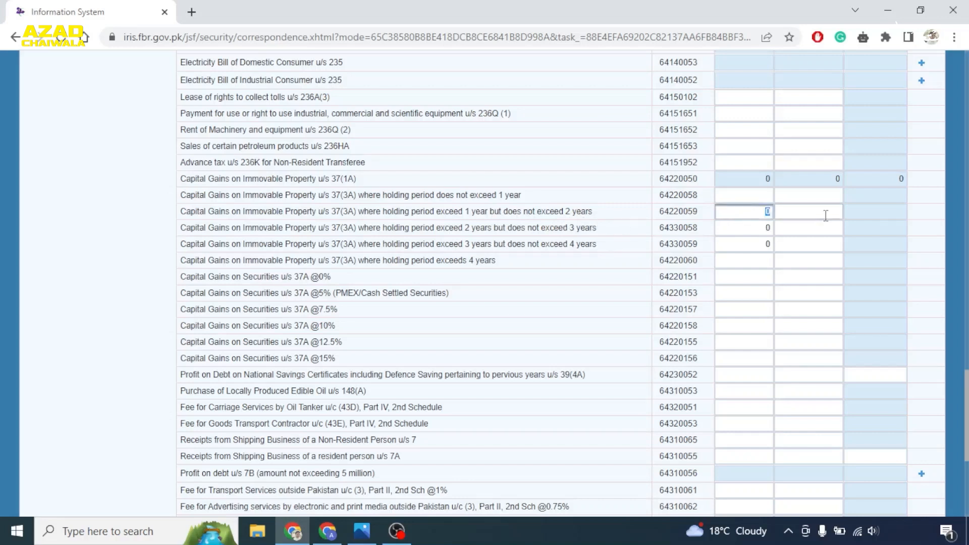
{"action": "type", "text": "300000"}
- Recalculate so the capital gain shows 7,875 tax, and review the section
{"action": "scroll", "coordinate": [826, 216], "scroll_direction": "up", "scroll_amount": 20}
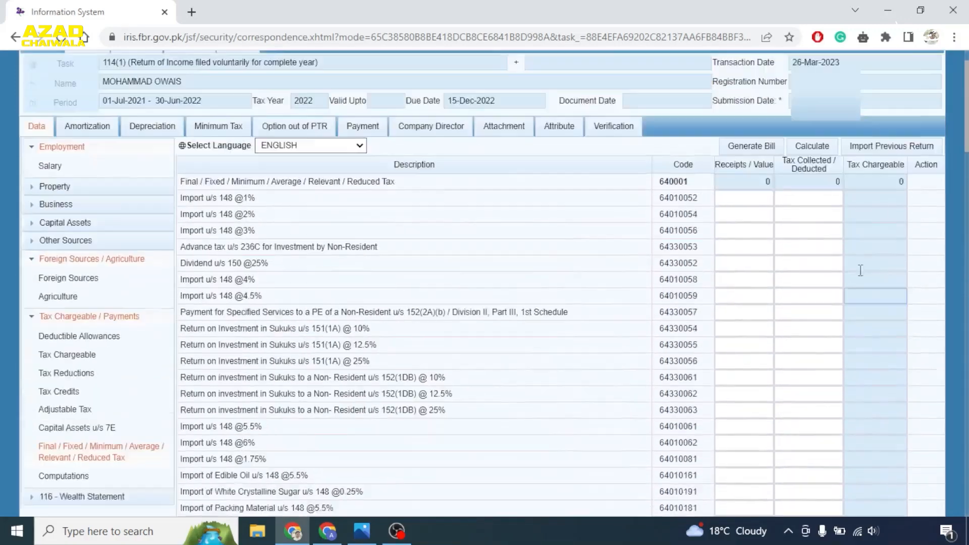
{"action": "scroll", "coordinate": [860, 270], "scroll_direction": "up", "scroll_amount": 1}
{"action": "left_click", "coordinate": [812, 180]}
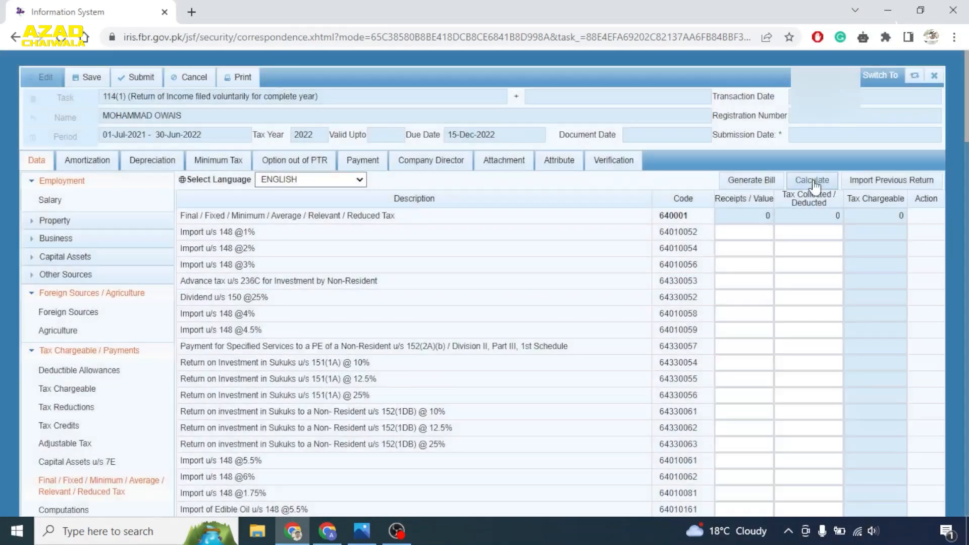
{"action": "scroll", "coordinate": [815, 250], "scroll_direction": "down", "scroll_amount": 15}
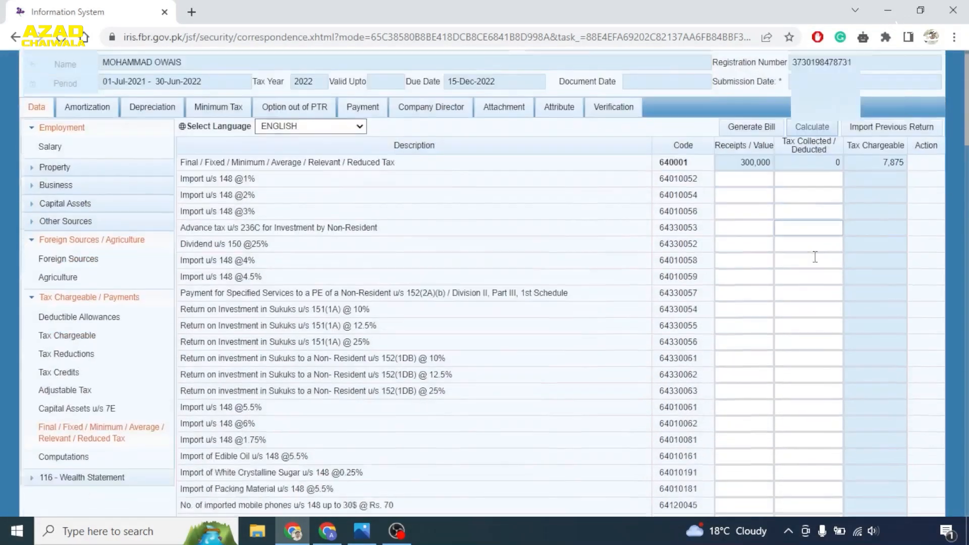
{"action": "scroll", "coordinate": [815, 256], "scroll_direction": "down", "scroll_amount": 20}
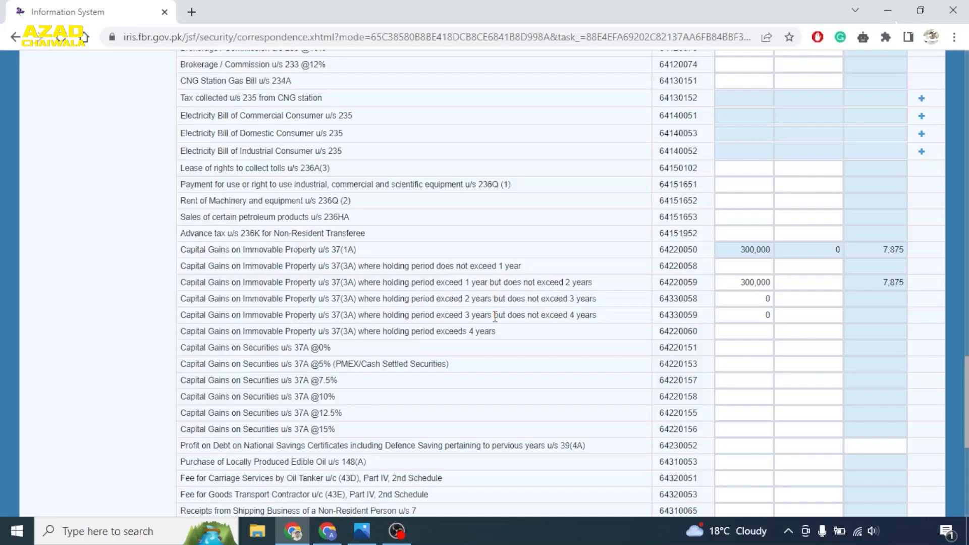
{"action": "scroll", "coordinate": [495, 316], "scroll_direction": "up", "scroll_amount": 20}
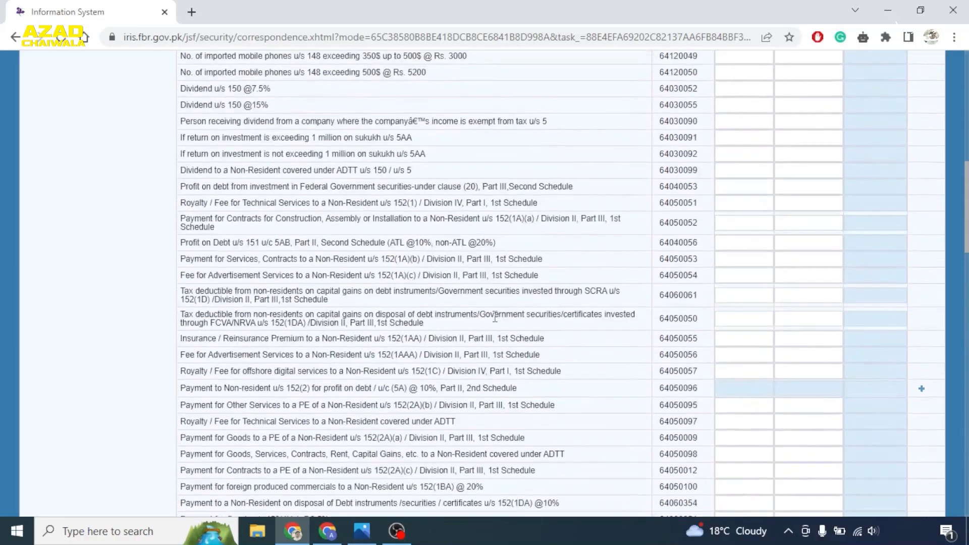
{"action": "scroll", "coordinate": [494, 317], "scroll_direction": "up", "scroll_amount": 5}
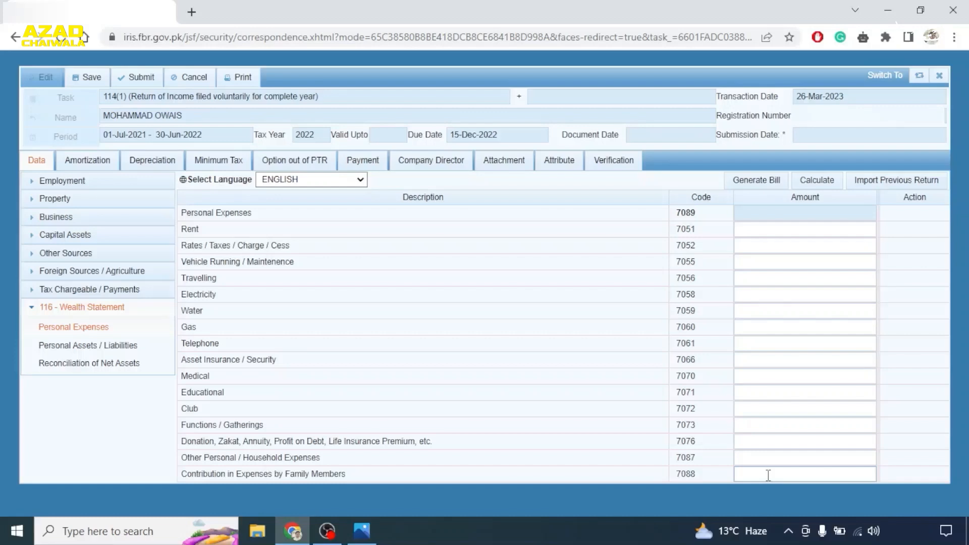
- Enter personal expenses: rent 25,000, travelling 12,000, electricity 25,000 and telephone 36,000
{"action": "left_click", "coordinate": [770, 235]}
{"action": "type", "text": "25000"}
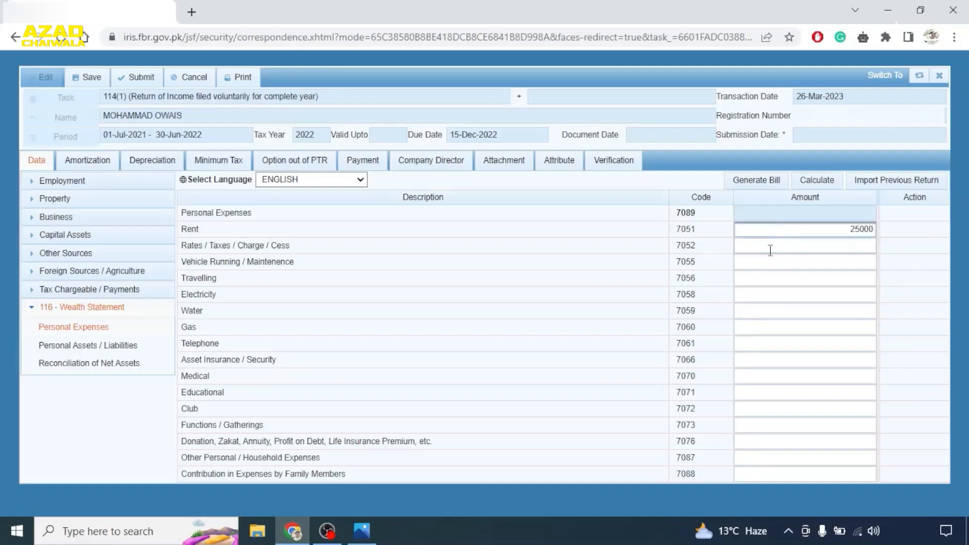
{"action": "left_click", "coordinate": [765, 279]}
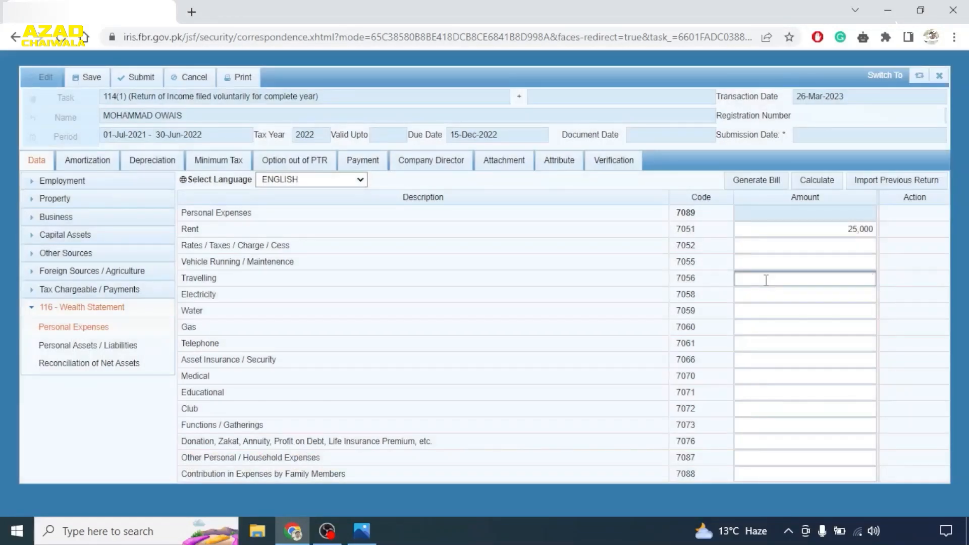
{"action": "type", "text": "12000"}
{"action": "left_click", "coordinate": [821, 293]}
{"action": "type", "text": "25"}
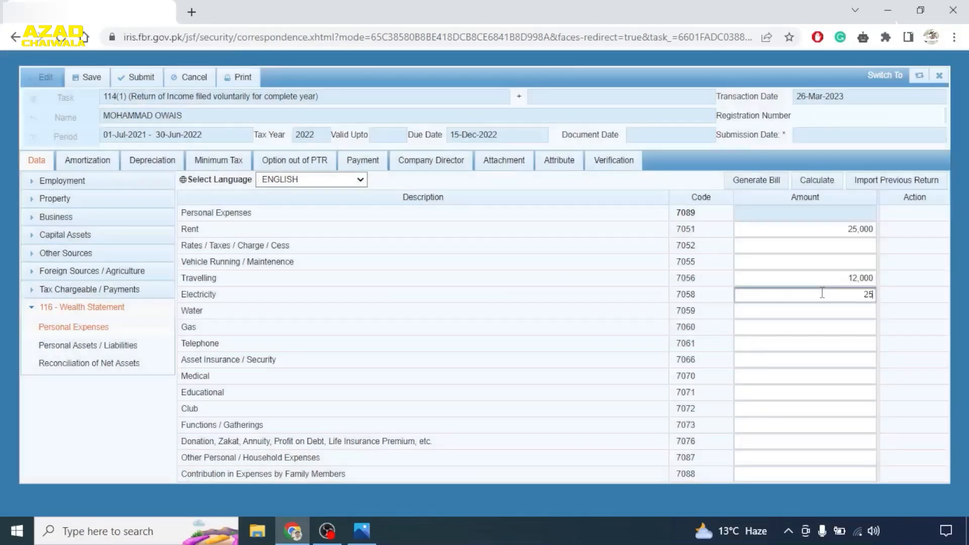
{"action": "type", "text": "000"}
{"action": "left_click", "coordinate": [777, 359]}
{"action": "left_click", "coordinate": [789, 348]}
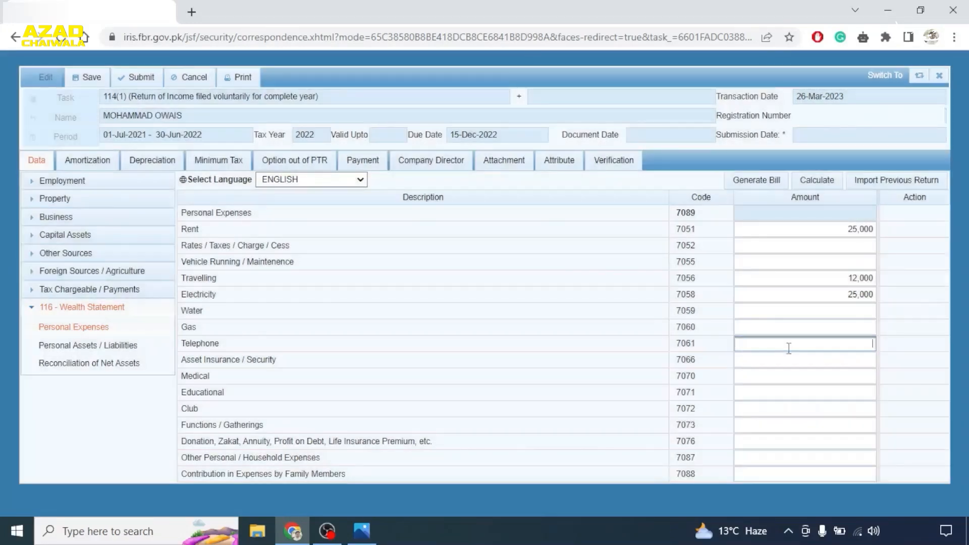
{"action": "type", "text": "360000"}
{"action": "key", "text": "BackSpace"}
- Add household expenses 100,000 and family contribution 50,000, recalculating to a 148,000 total
{"action": "left_click", "coordinate": [740, 458]}
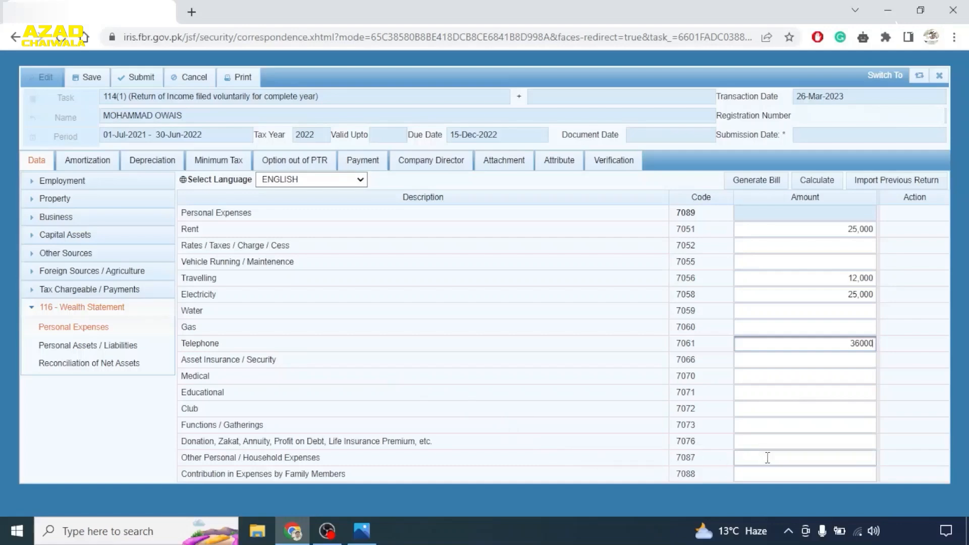
{"action": "type", "text": "100000"}
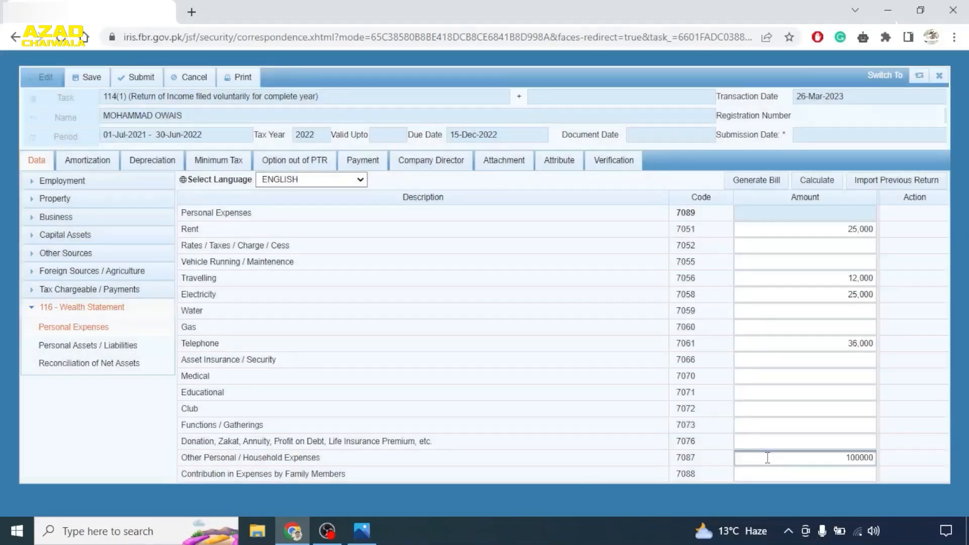
{"action": "left_click", "coordinate": [818, 182]}
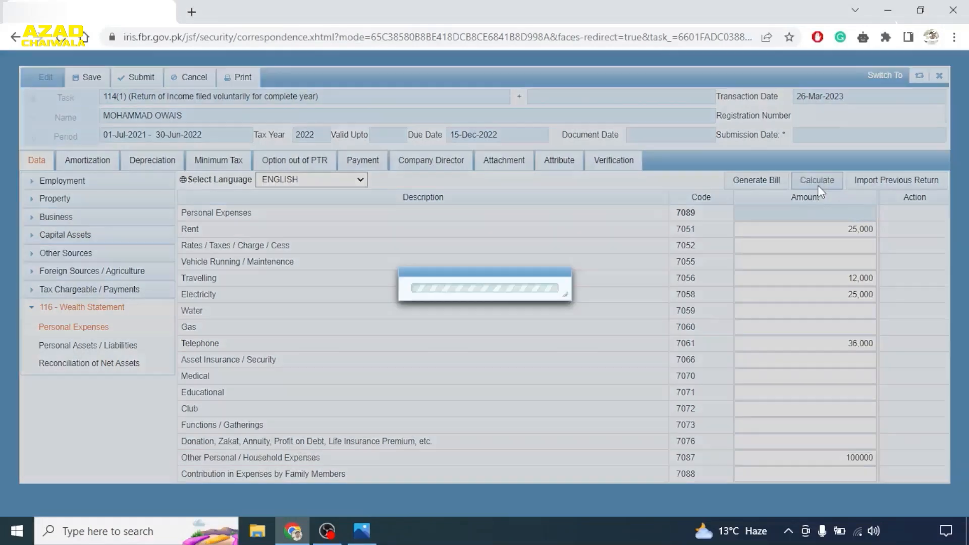
{"action": "left_click", "coordinate": [817, 183]}
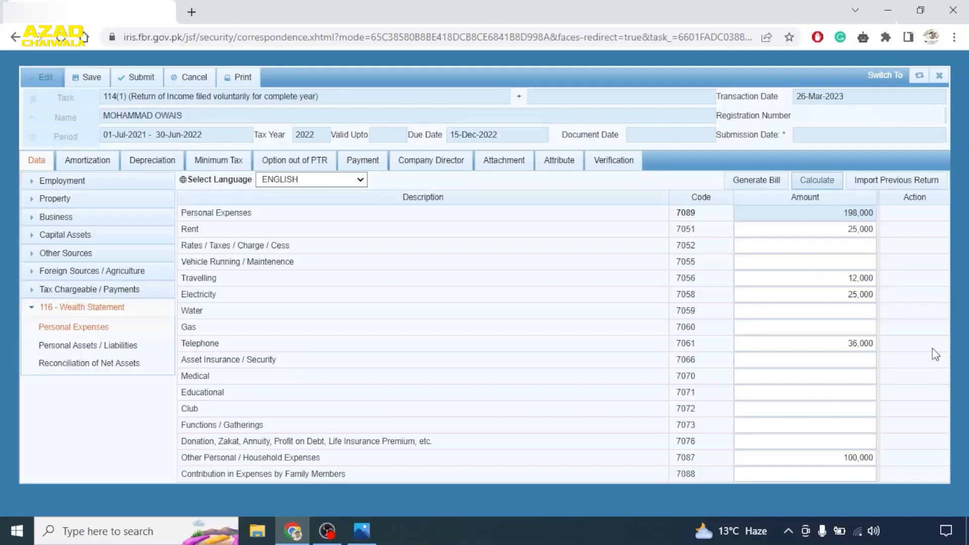
{"action": "left_click", "coordinate": [841, 476]}
{"action": "type", "text": "1"}
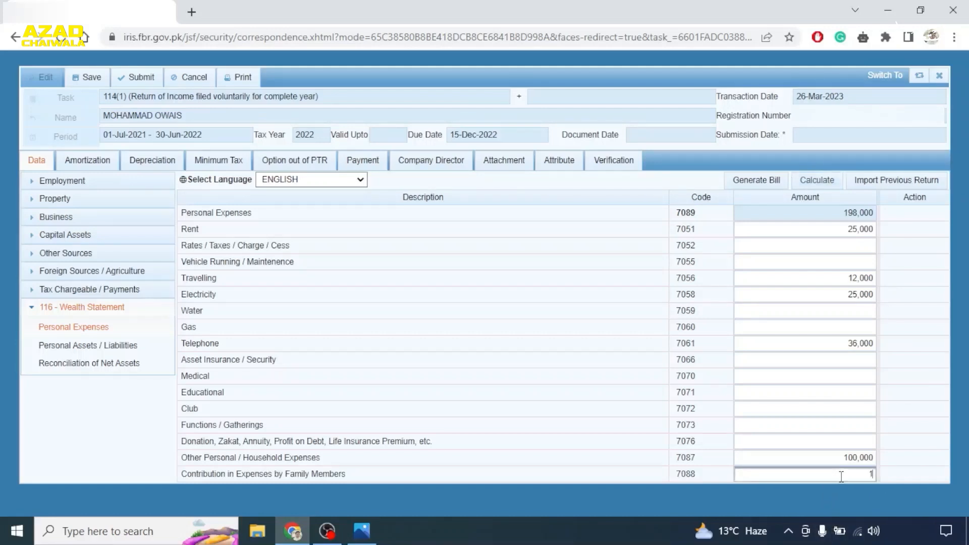
{"action": "type", "text": "00"}
{"action": "key", "text": "BackSpace"}
{"action": "key", "text": "BackSpace"}
{"action": "type", "text": "50000"}
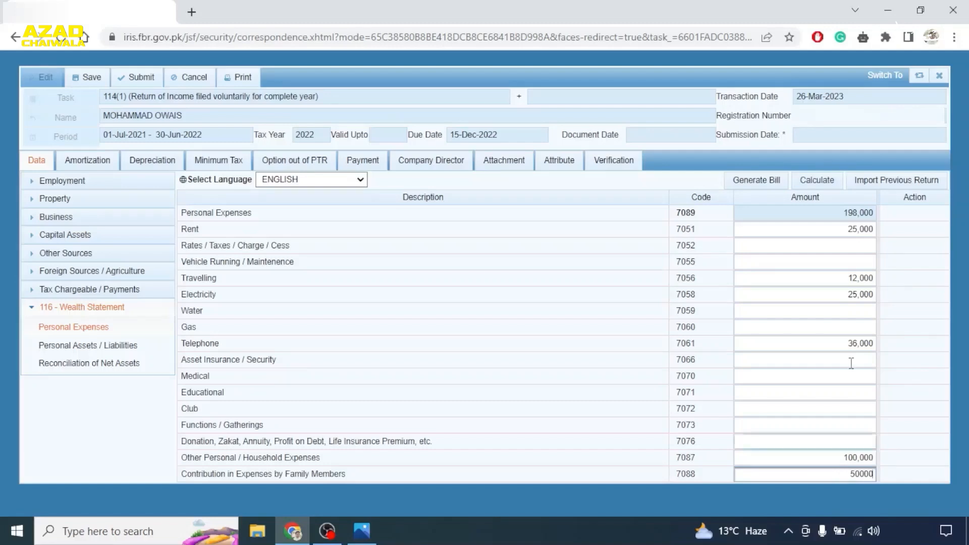
{"action": "left_click", "coordinate": [804, 182]}
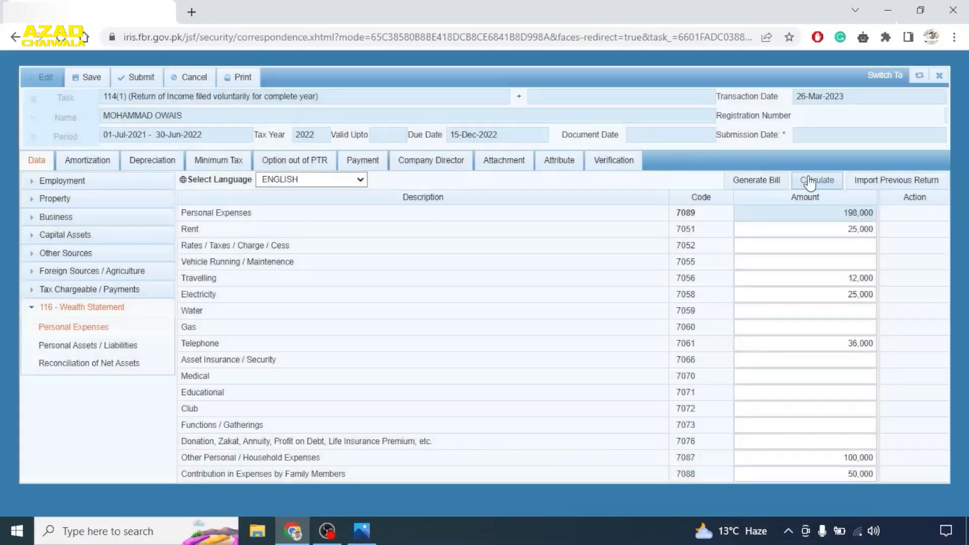
{"action": "left_click", "coordinate": [807, 180]}
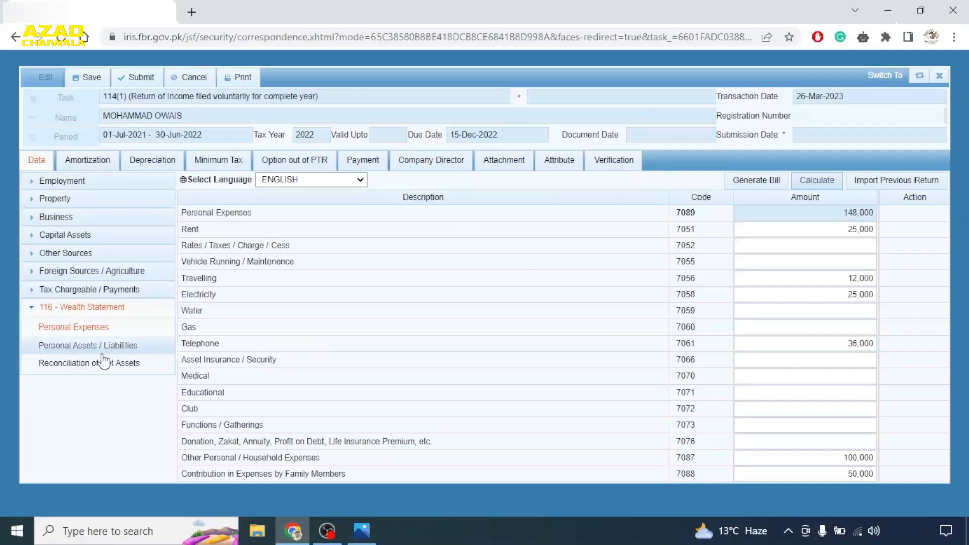
- In Personal Assets / Liabilities, add a motor vehicle entry 'ABC' described as Toyota Corolla
{"action": "left_click", "coordinate": [84, 350]}
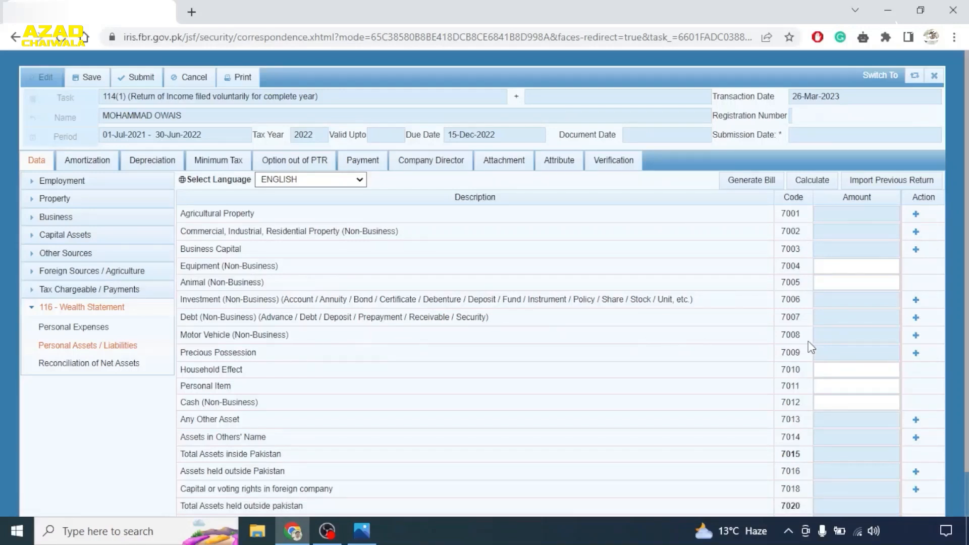
{"action": "left_click", "coordinate": [916, 335]}
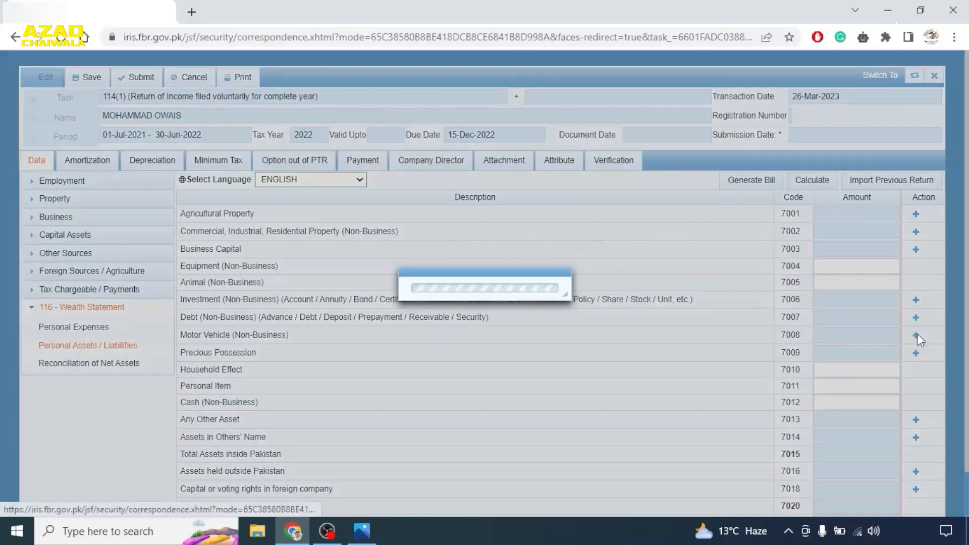
{"action": "left_click", "coordinate": [444, 238]}
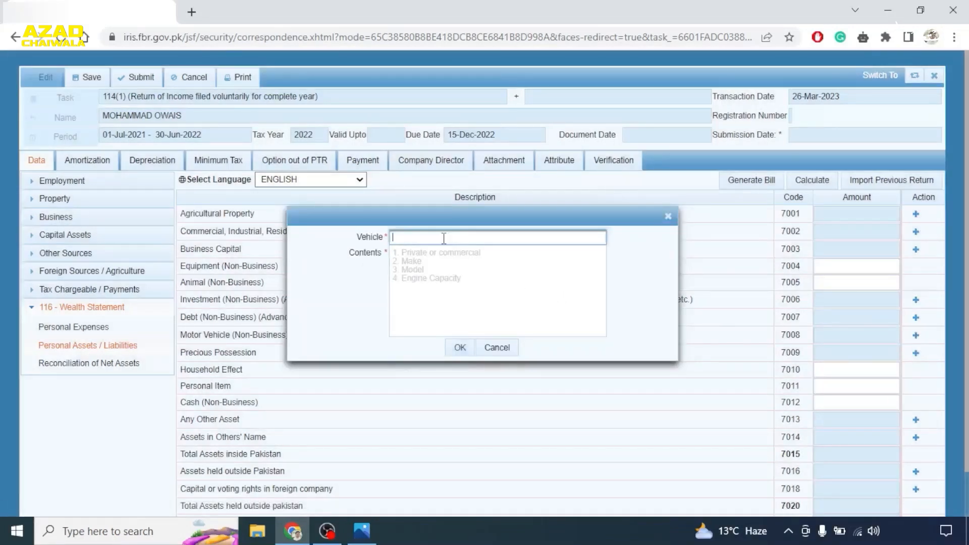
{"action": "type", "text": "ABC 123"}
{"action": "left_click", "coordinate": [417, 263]}
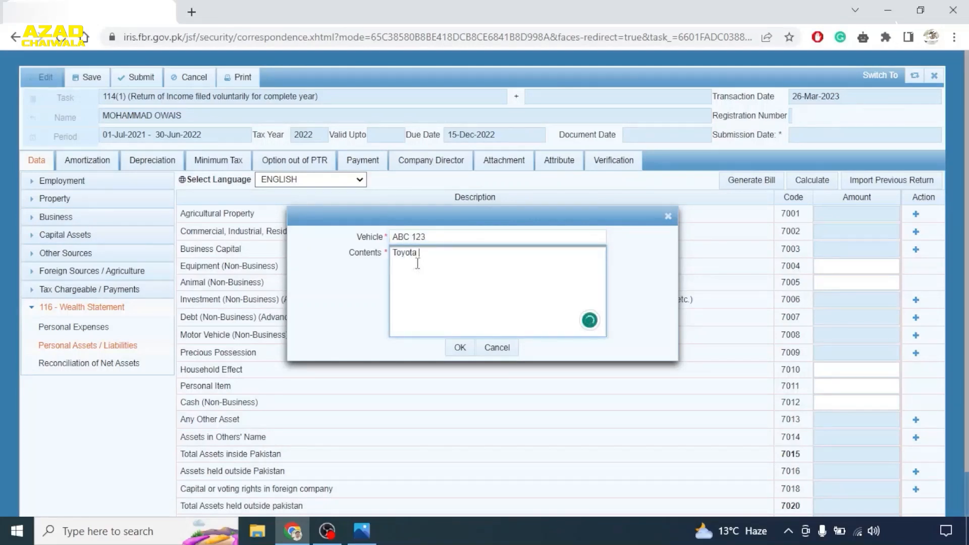
{"action": "type", "text": "Toyota Corolla Gli"}
{"action": "left_click", "coordinate": [460, 348]}
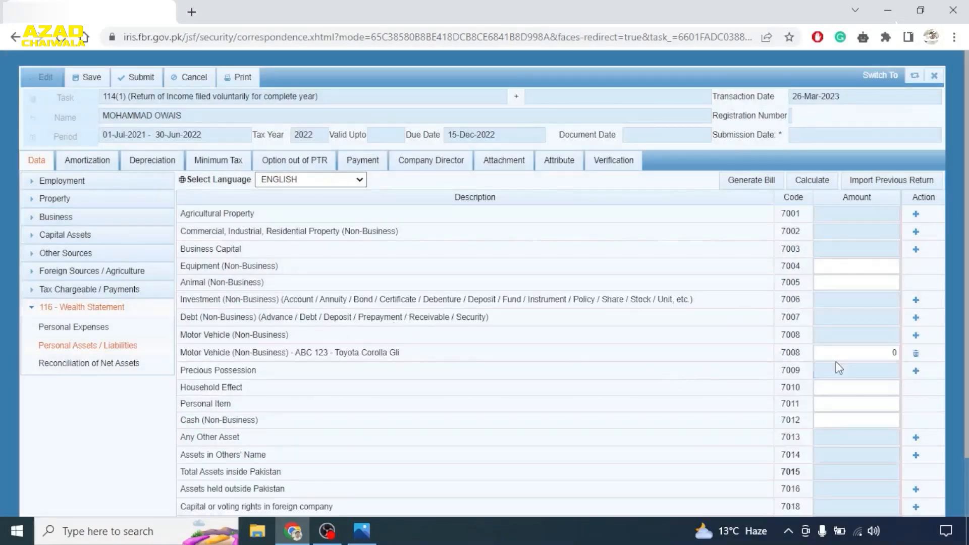
- Value the vehicle at 1,800,000, recalculate, and enter 200,000 non-business cash
{"action": "left_click_drag", "start_coordinate": [853, 357], "coordinate": [896, 356]}
{"action": "type", "text": "1800000"}
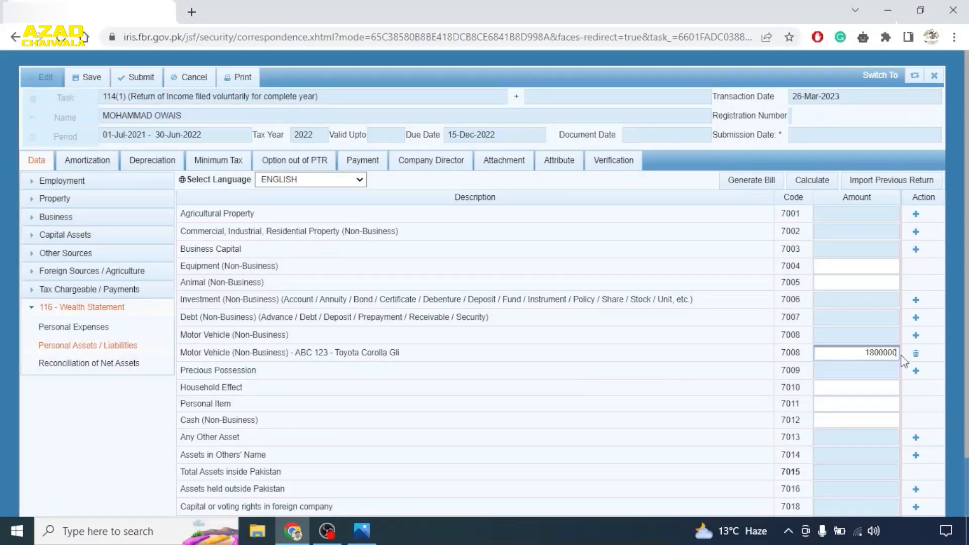
{"action": "left_click", "coordinate": [809, 180]}
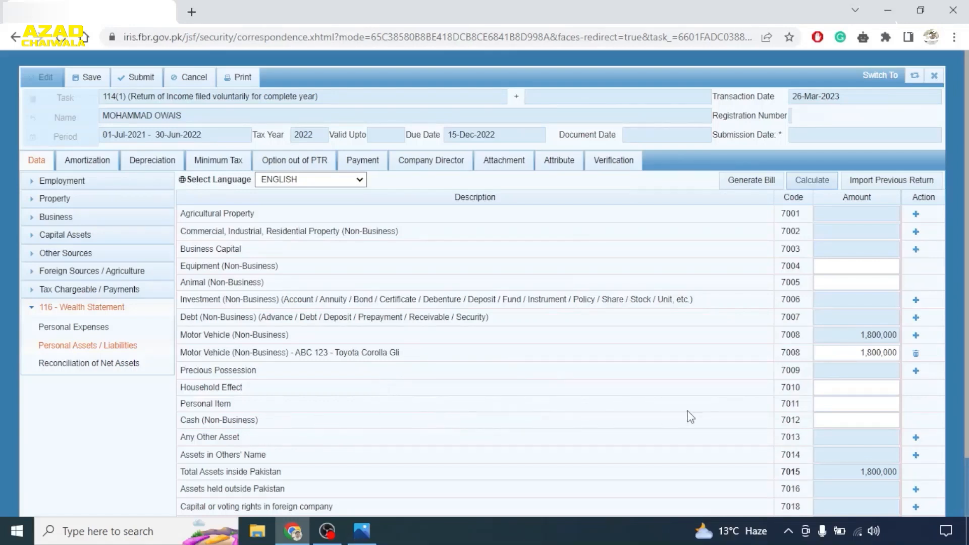
{"action": "left_click", "coordinate": [841, 422]}
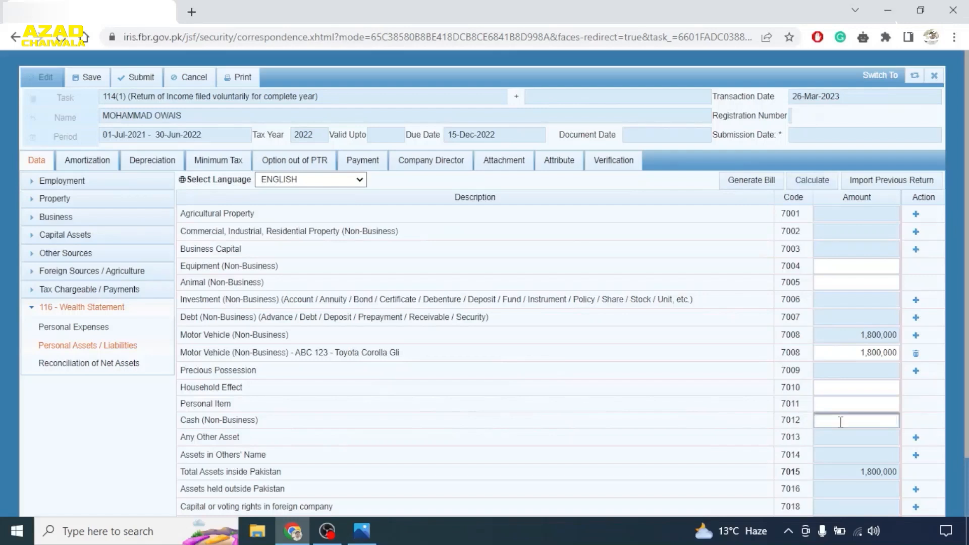
{"action": "type", "text": "200000"}
{"action": "left_click", "coordinate": [916, 300]}
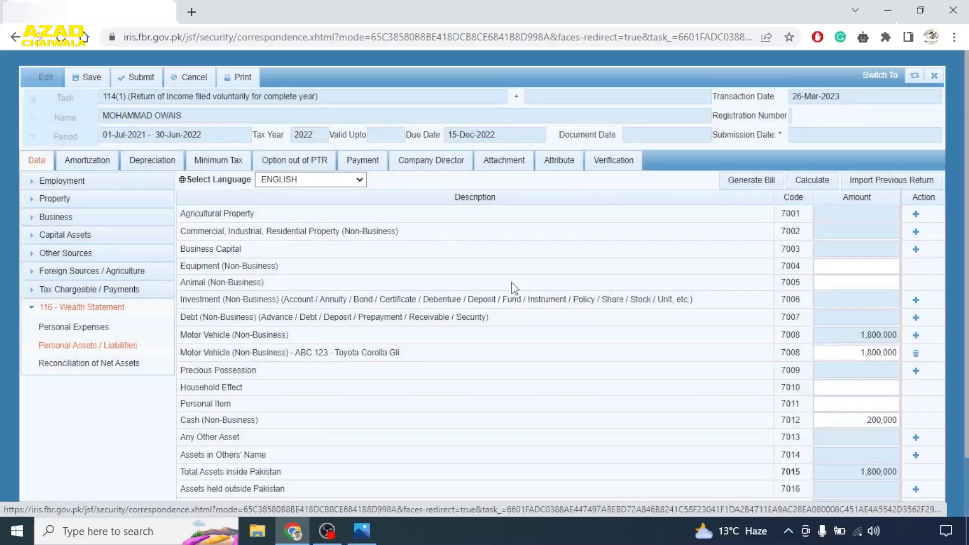
- Add a 'Current Account HBL' non-business investment of 100,000 and recalculate the asset totals
{"action": "left_click", "coordinate": [915, 300]}
{"action": "left_click", "coordinate": [471, 241]}
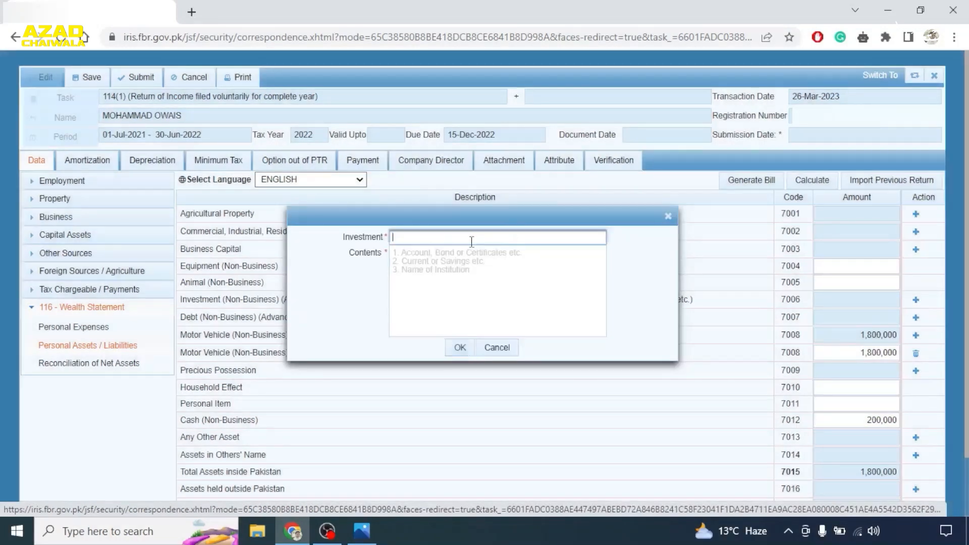
{"action": "type", "text": "ACCOUNT 1234567"}
{"action": "left_click", "coordinate": [429, 264]}
{"action": "type", "text": "Current A"}
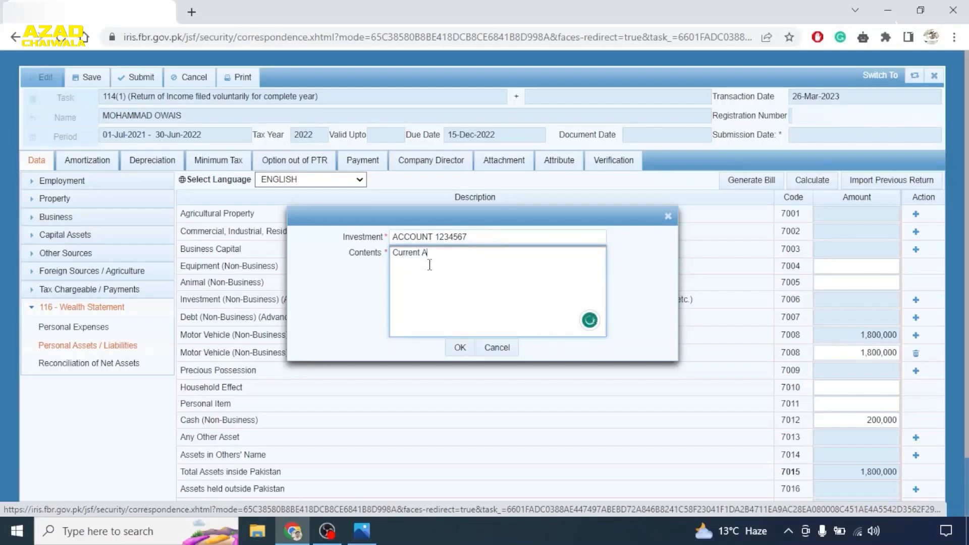
{"action": "type", "text": "ccount HBL"}
{"action": "left_click", "coordinate": [461, 348]}
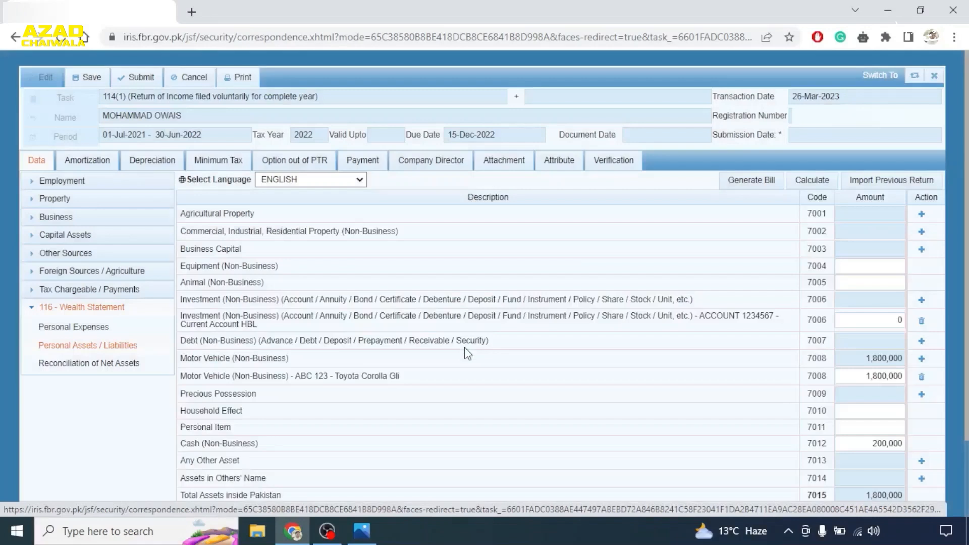
{"action": "left_click", "coordinate": [865, 319]}
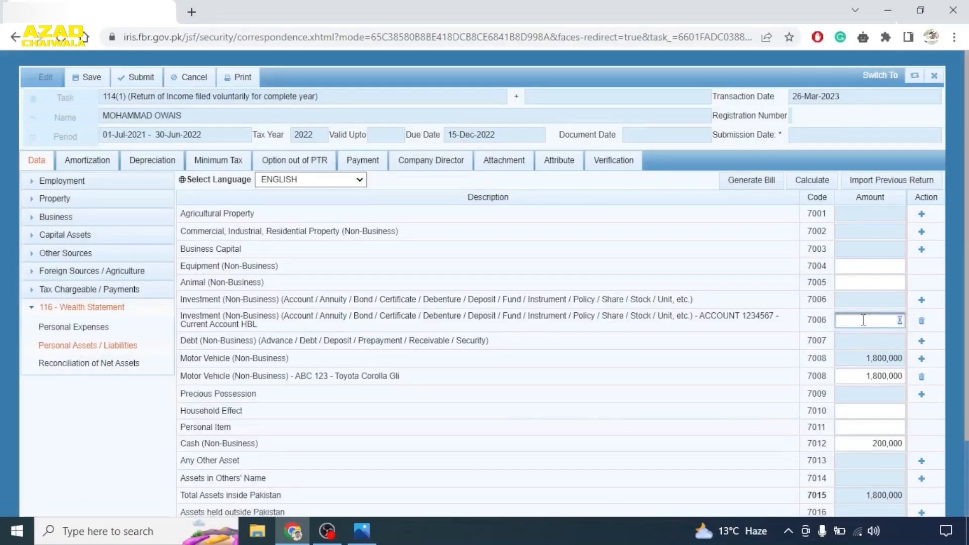
{"action": "type", "text": "100000"}
{"action": "left_click", "coordinate": [812, 182]}
{"action": "left_click", "coordinate": [812, 184]}
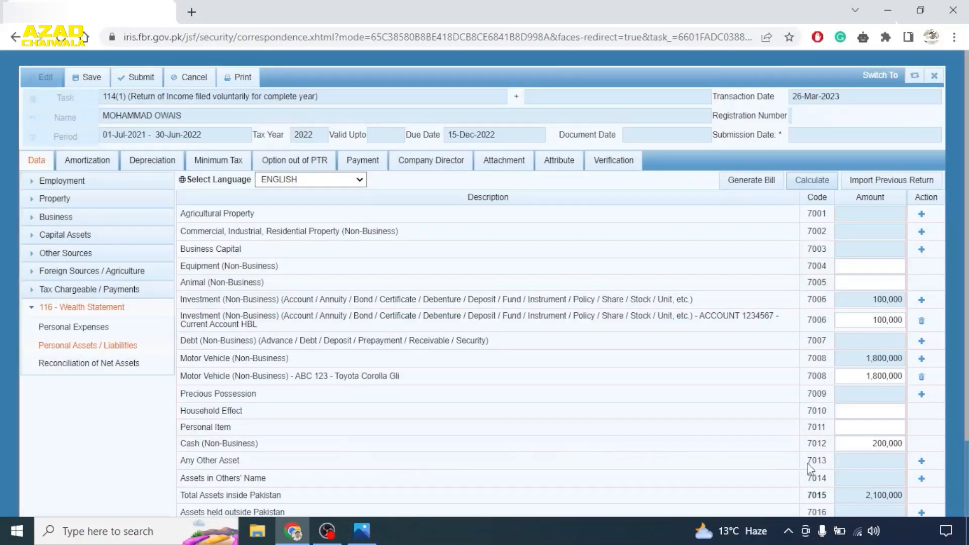
- Add a Gold entry under Any Other Asset valued at 500,000 and recalculate
{"action": "left_click", "coordinate": [921, 461]}
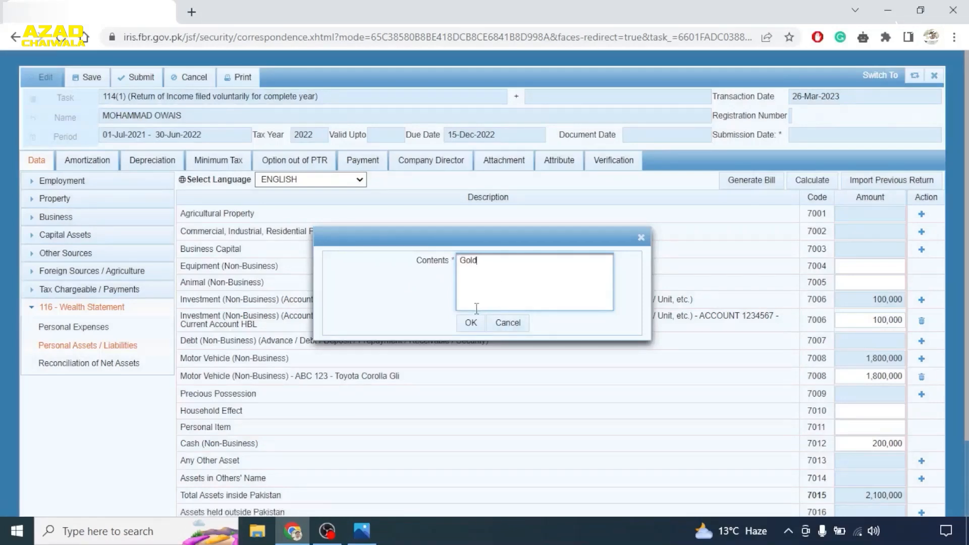
{"action": "left_click", "coordinate": [469, 323]}
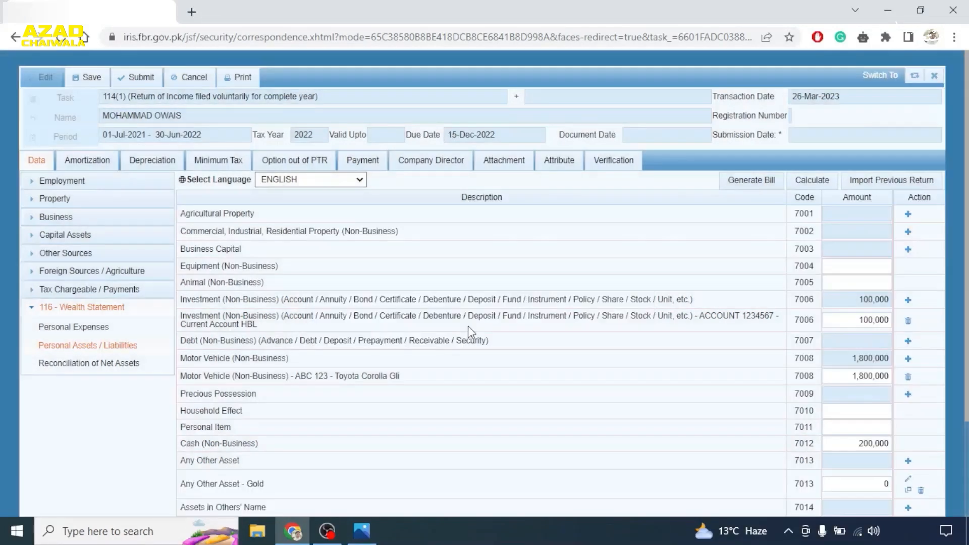
{"action": "left_click", "coordinate": [859, 484]}
{"action": "double_click", "coordinate": [882, 484]}
{"action": "type", "text": "500000"}
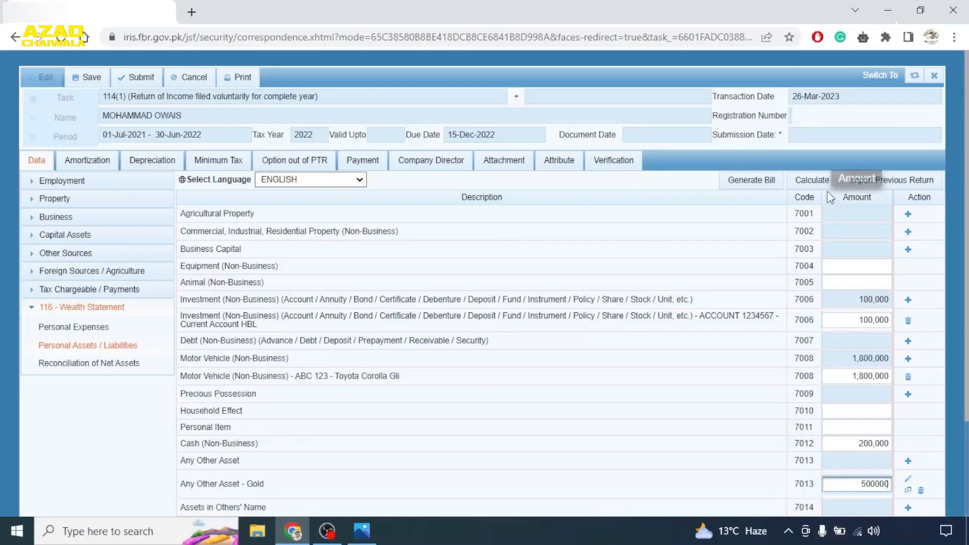
{"action": "left_click", "coordinate": [810, 180]}
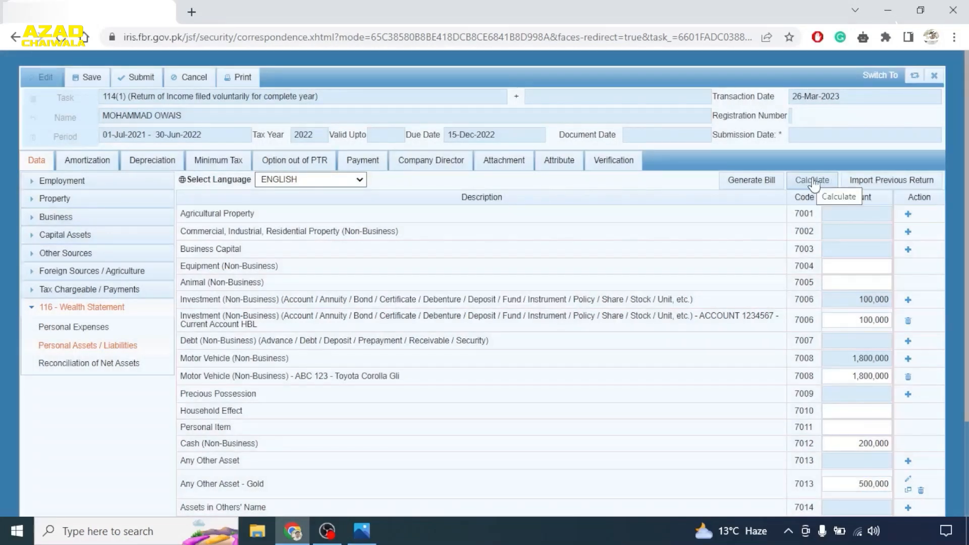
{"action": "left_click", "coordinate": [811, 181]}
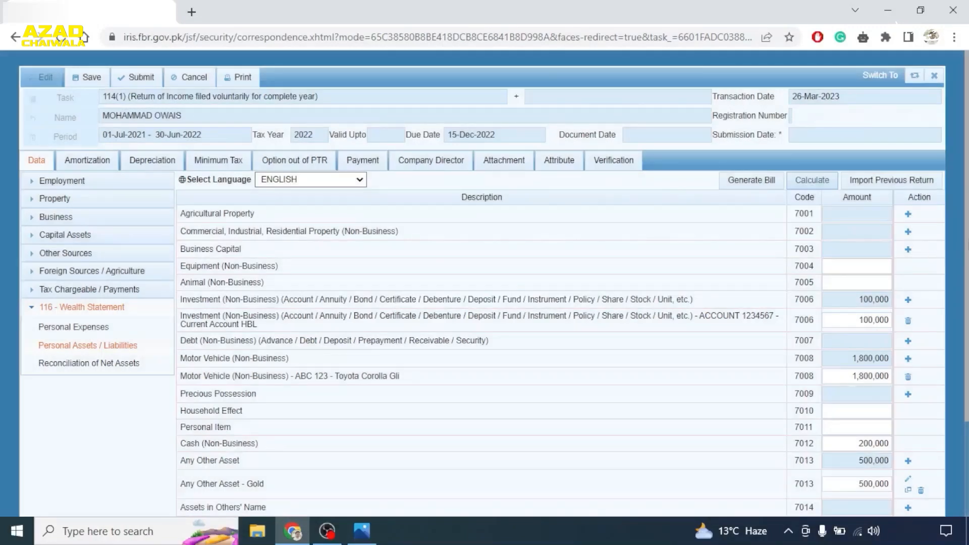
- Open the Personal Assets / Liabilities statement of the wealth statement
{"action": "scroll", "coordinate": [560, 303], "scroll_direction": "down", "scroll_amount": 2}
{"action": "left_click_drag", "start_coordinate": [968, 330], "coordinate": [967, 340]}
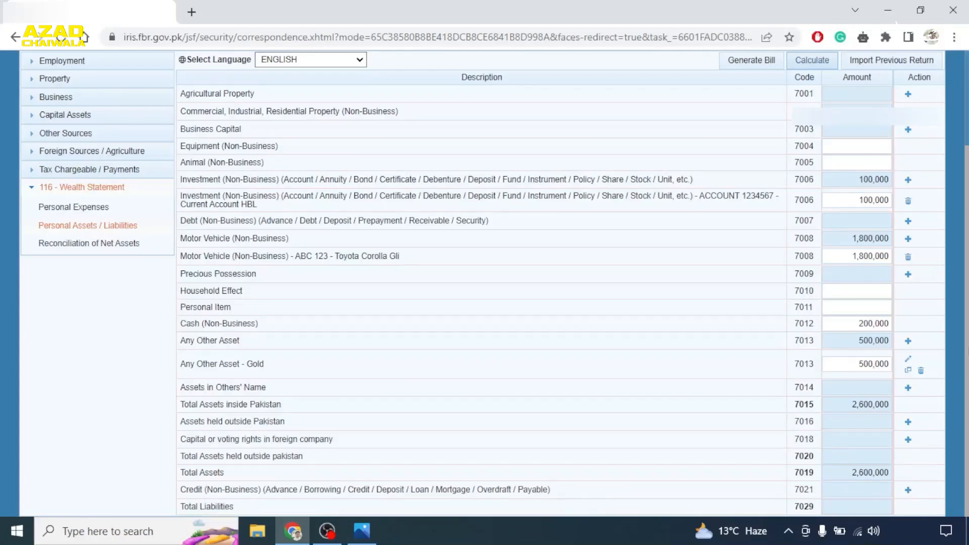
{"action": "scroll", "coordinate": [267, 359], "scroll_direction": "up", "scroll_amount": 3}
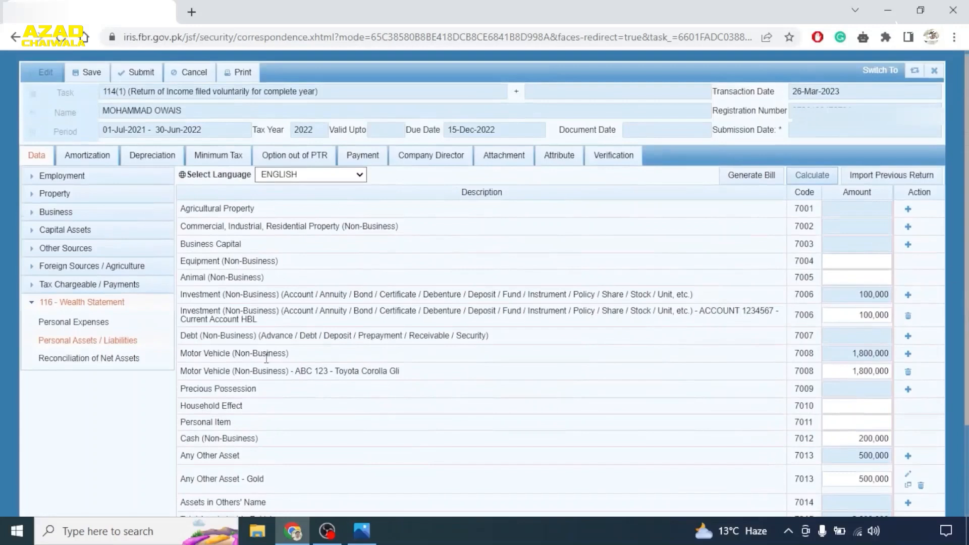
{"action": "left_click", "coordinate": [86, 340]}
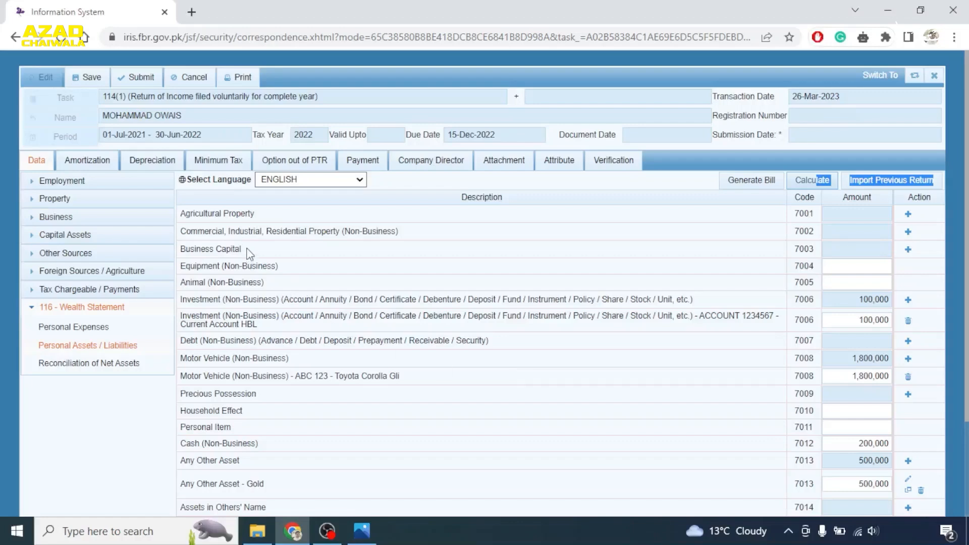
- Add an 'ABC Business' Business Capital entry and review the business assets, equity and liabilities
{"action": "left_click", "coordinate": [907, 251]}
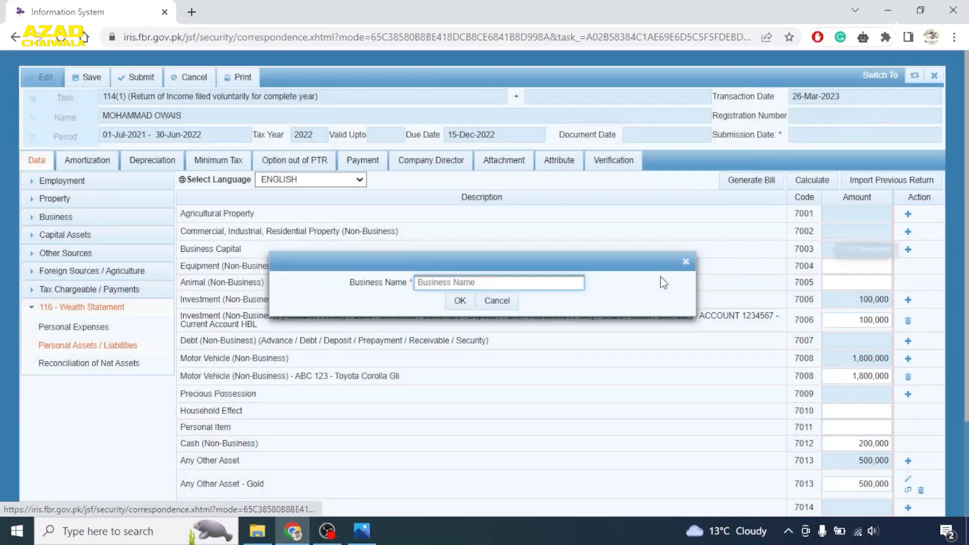
{"action": "type", "text": "ABC Business"}
{"action": "left_click", "coordinate": [460, 301]}
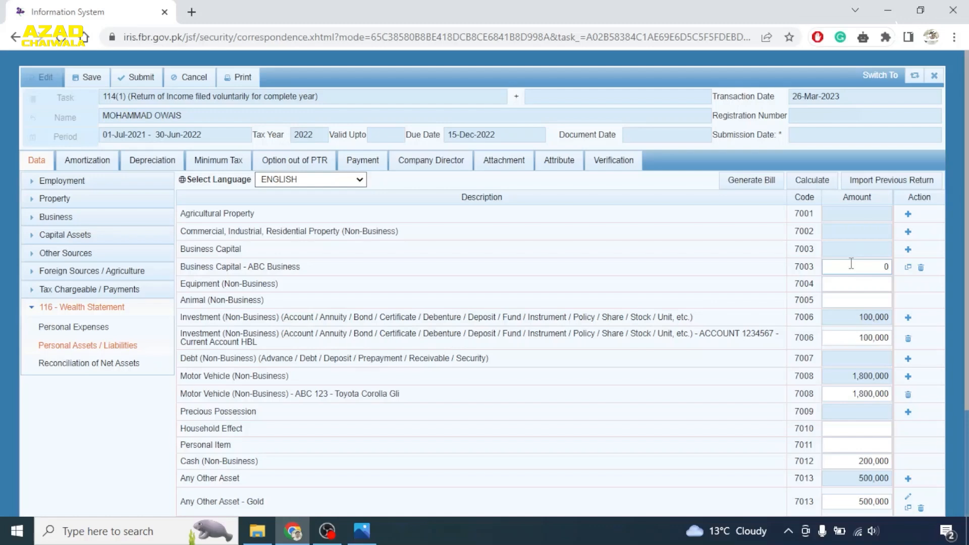
{"action": "left_click", "coordinate": [53, 218]}
{"action": "left_click", "coordinate": [70, 351]}
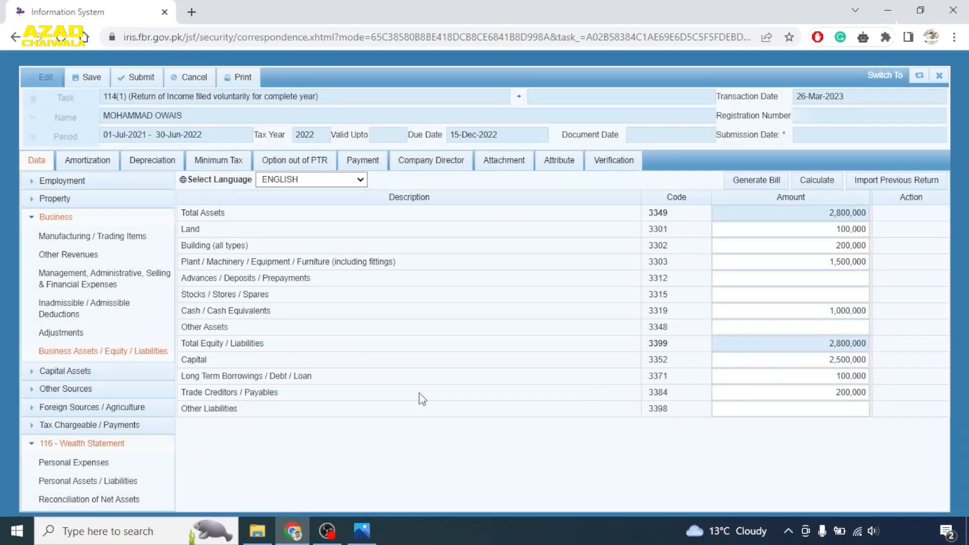
{"action": "left_click", "coordinate": [46, 218]}
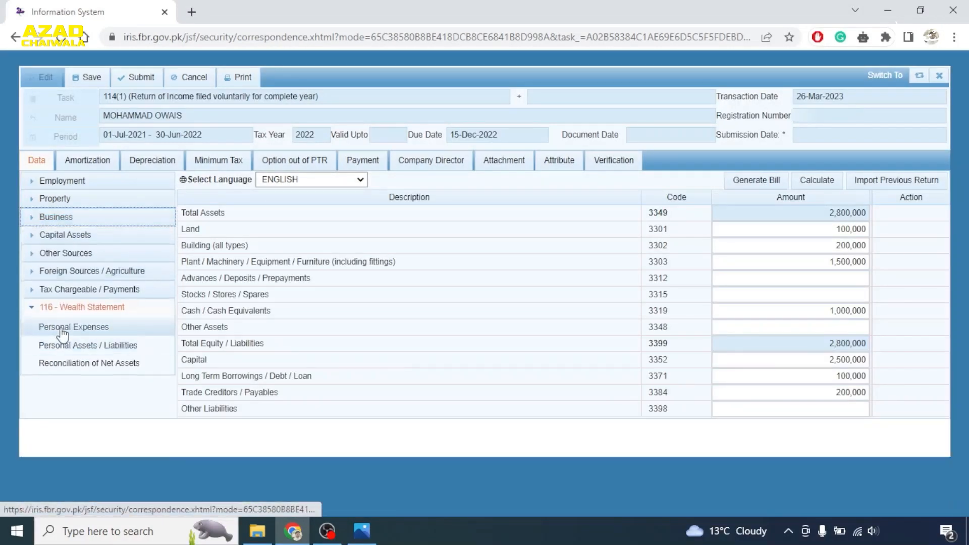
{"action": "left_click", "coordinate": [66, 345]}
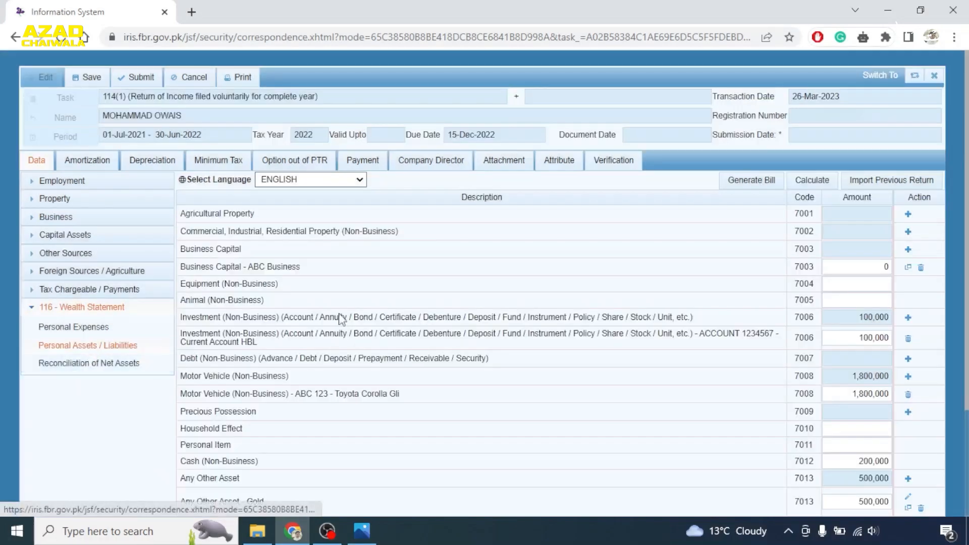
- Enter 2,500,000 as the ABC Business capital amount and recalculate
{"action": "left_click_drag", "start_coordinate": [873, 268], "coordinate": [920, 262]}
{"action": "type", "text": "2500000"}
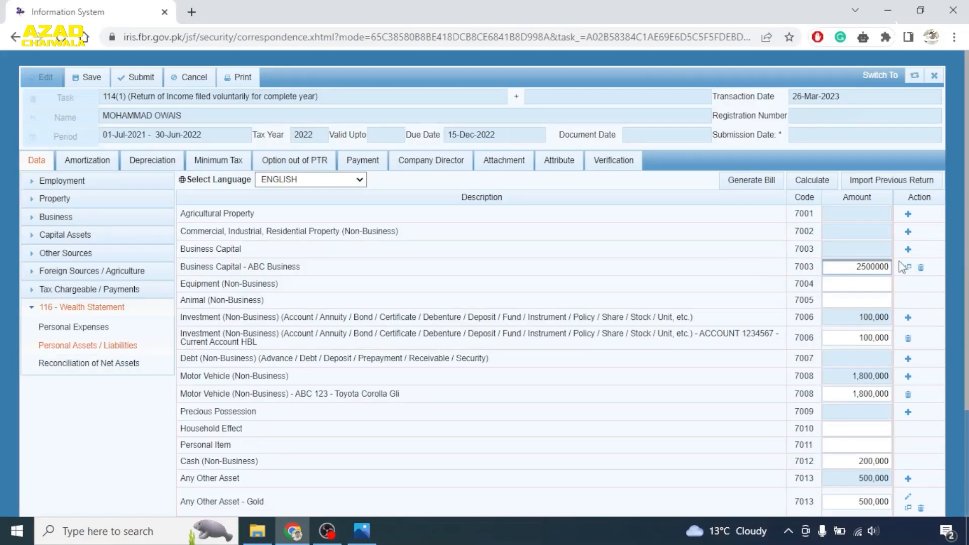
{"action": "left_click", "coordinate": [802, 182]}
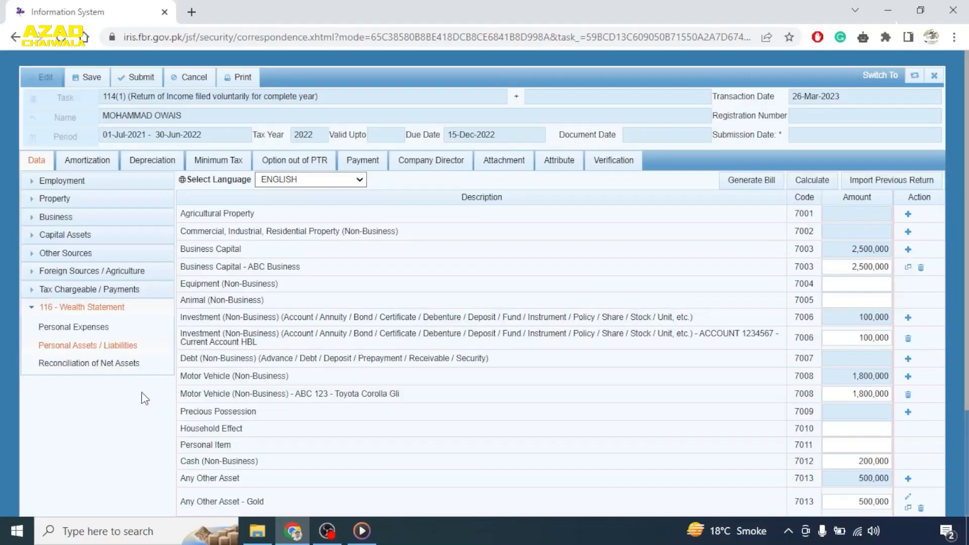
- Review the net-assets reconciliation, then view Computations showing taxable income 6,734,600 and tax 1,477,110
{"action": "left_click", "coordinate": [89, 371]}
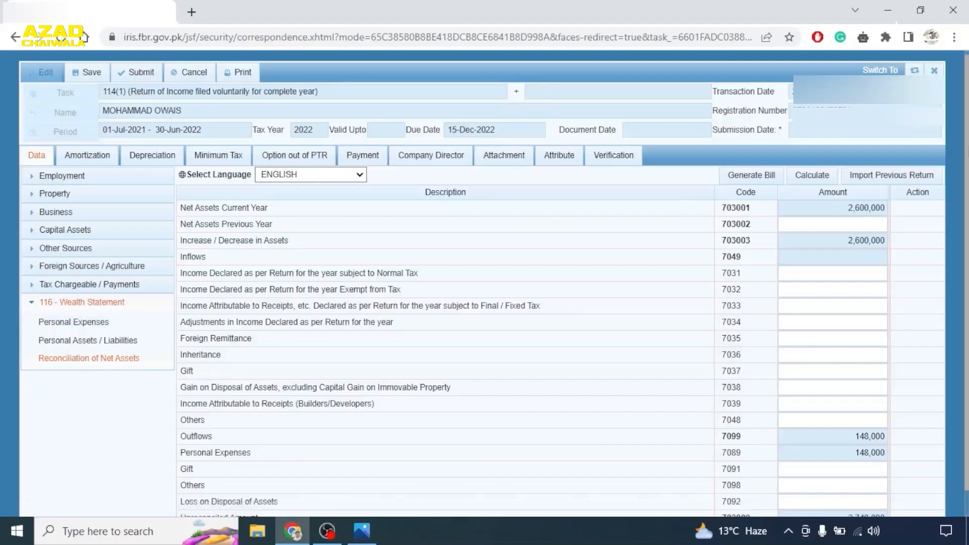
{"action": "scroll", "coordinate": [725, 191], "scroll_direction": "down", "scroll_amount": 1}
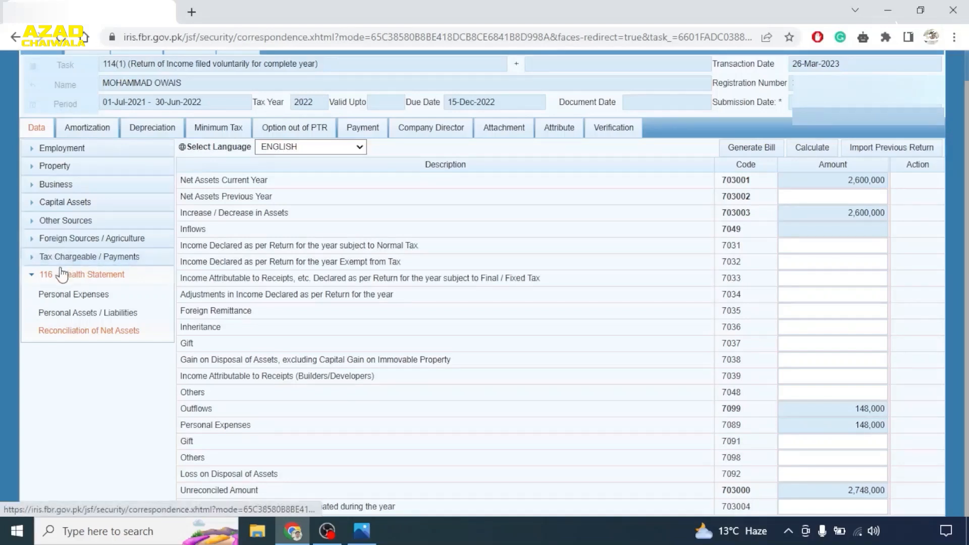
{"action": "left_click", "coordinate": [50, 256]}
{"action": "left_click", "coordinate": [56, 415]}
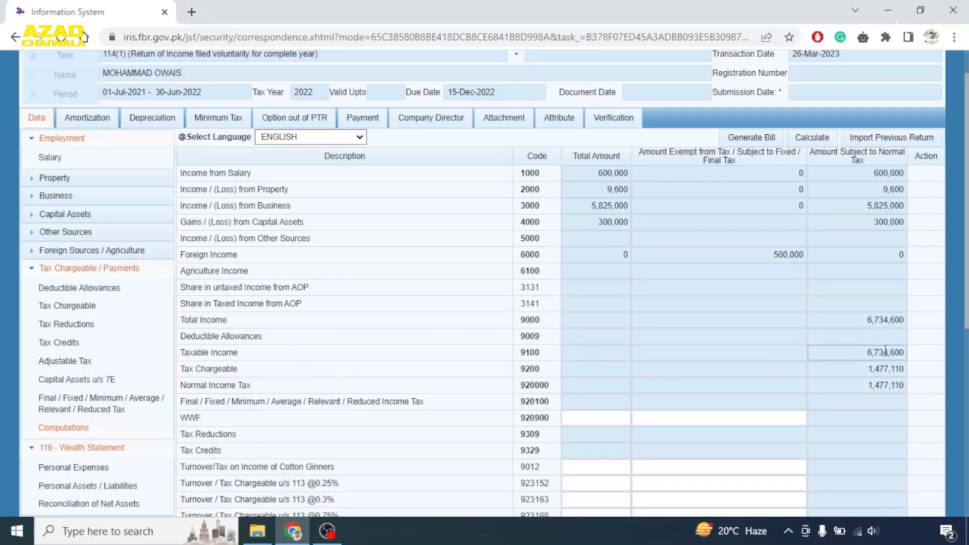
- Enter 6,734,600 as 7031 declared income and 500,000 as exempt income, then recalculate
{"action": "left_click", "coordinate": [113, 502]}
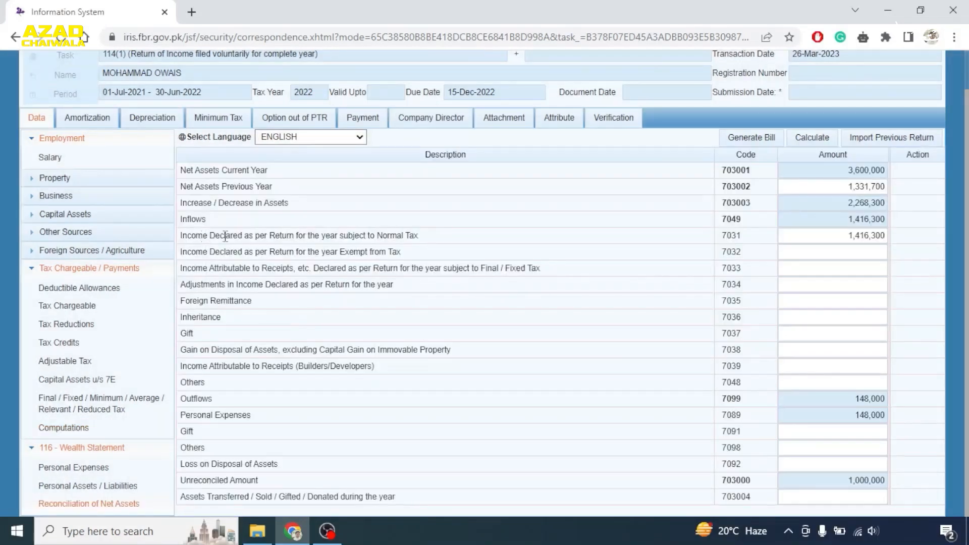
{"action": "left_click", "coordinate": [828, 236]}
{"action": "key", "text": "BackSpace"}
{"action": "type", "text": "6,73"}
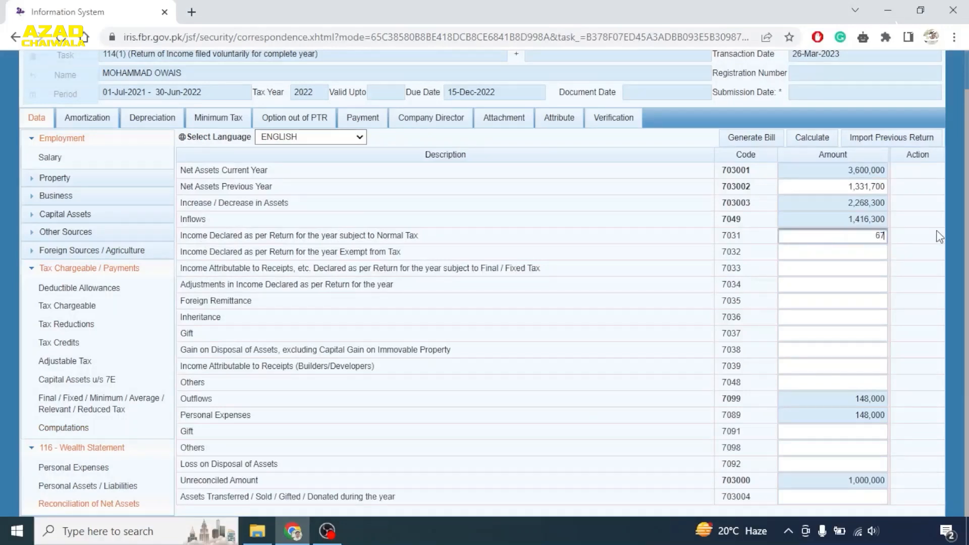
{"action": "type", "text": "4,600"}
{"action": "key", "text": "Tab"}
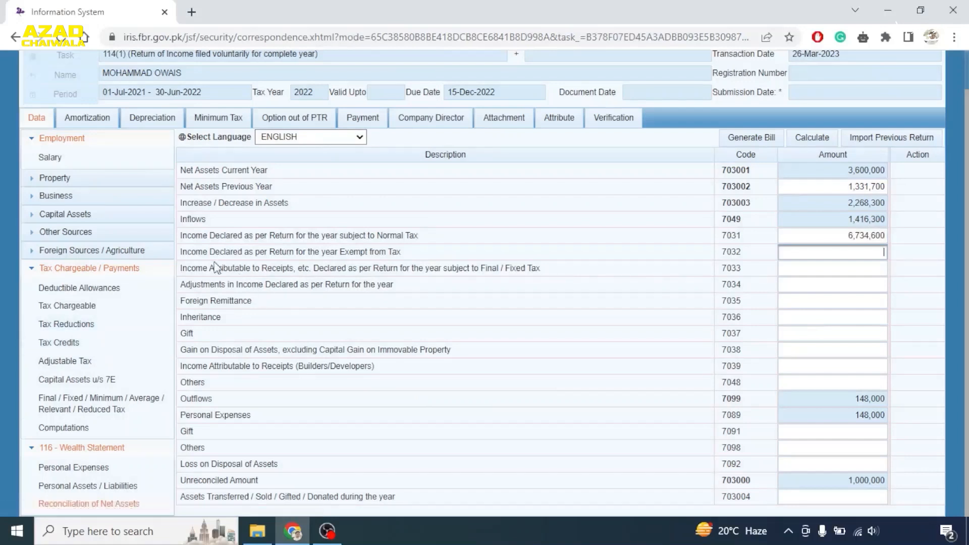
{"action": "type", "text": "500000"}
{"action": "left_click", "coordinate": [814, 138]}
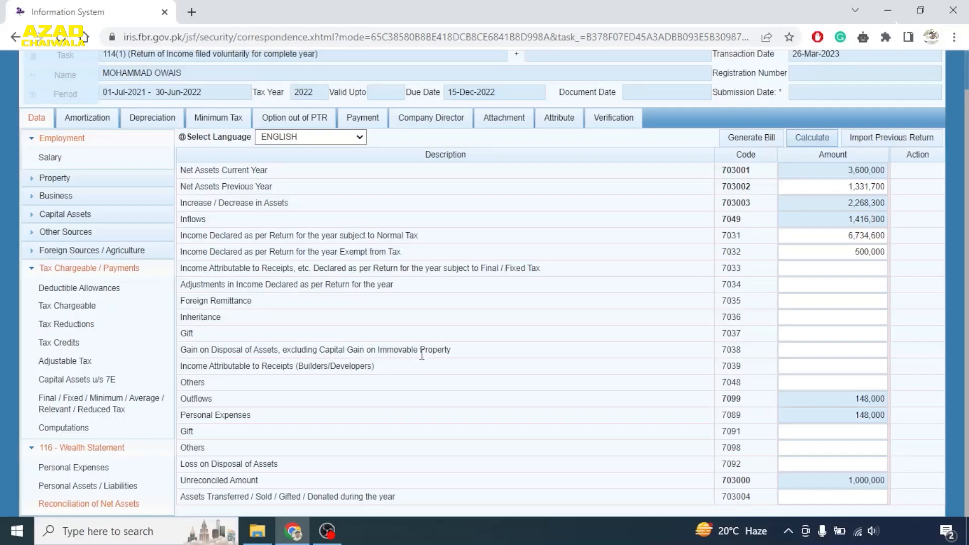
- Correct the 7031 amount and add a 300,000 capital gain (7038), leaving 1,331,700 unreconciled
{"action": "left_click", "coordinate": [87, 429]}
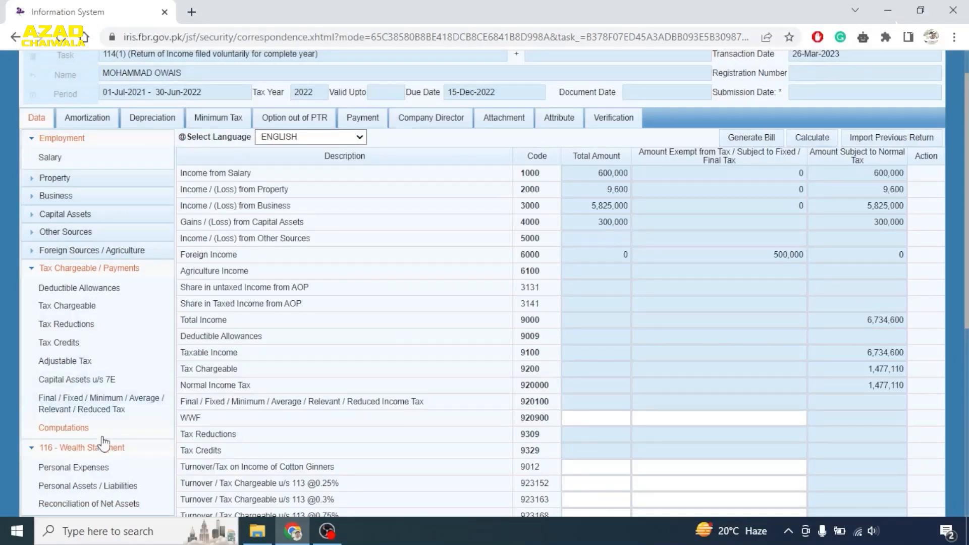
{"action": "left_click", "coordinate": [107, 504]}
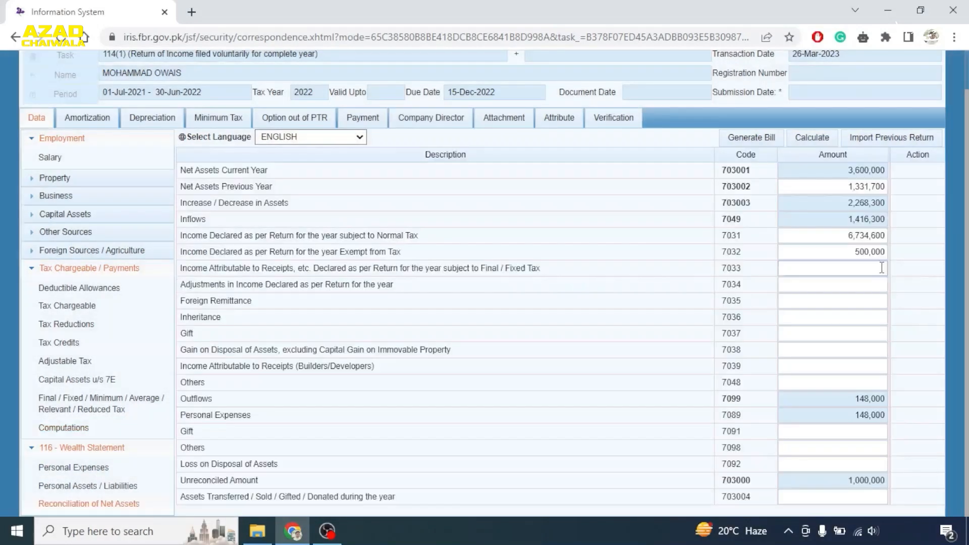
{"action": "left_click", "coordinate": [844, 237]}
{"action": "double_click", "coordinate": [859, 238]}
{"action": "left_click", "coordinate": [860, 245]}
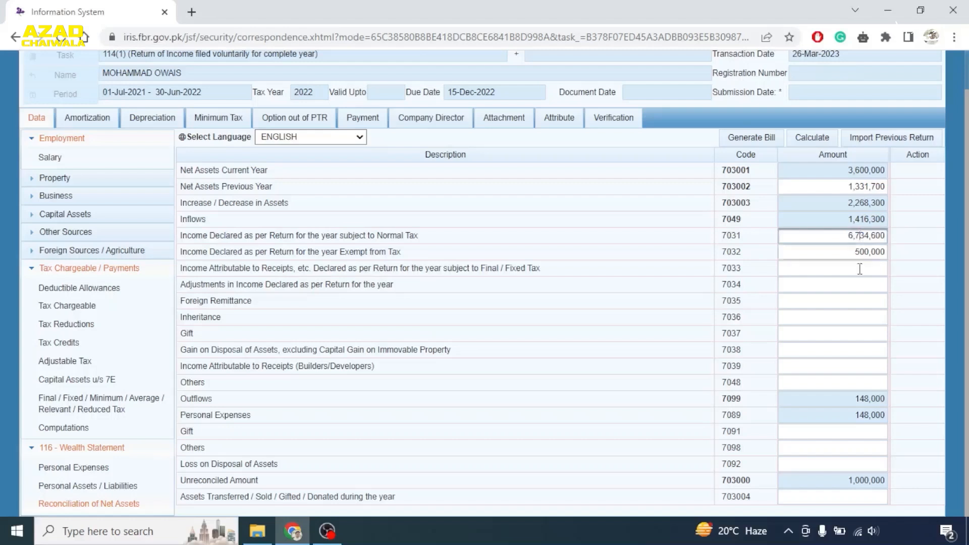
{"action": "key", "text": "BackSpace"}
{"action": "type", "text": "4"}
{"action": "left_click", "coordinate": [799, 353]}
{"action": "type", "text": "300000"}
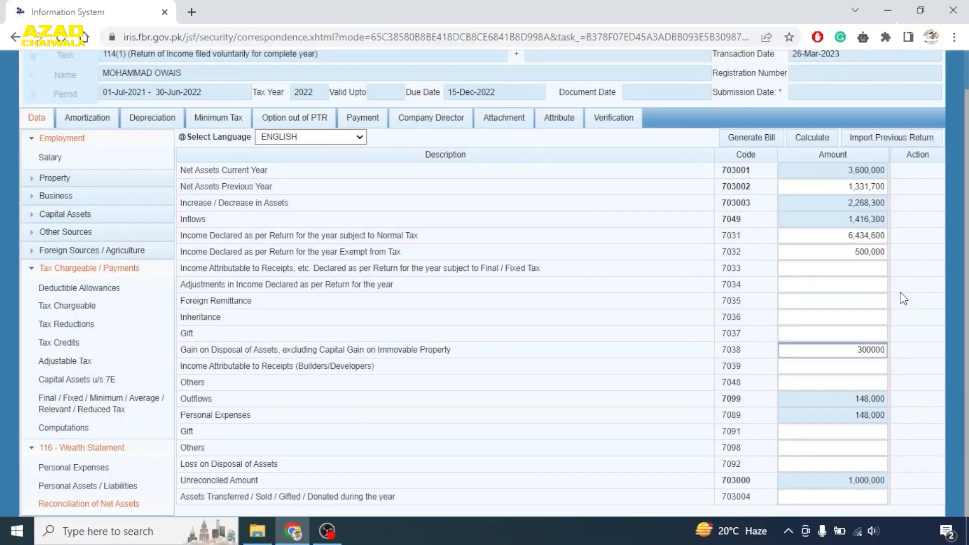
{"action": "left_click", "coordinate": [818, 136]}
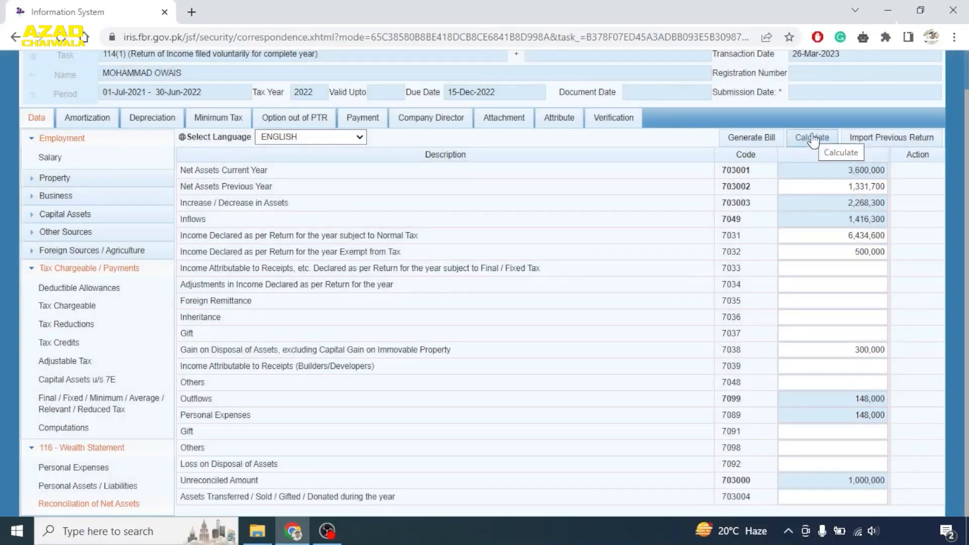
{"action": "left_click", "coordinate": [814, 137]}
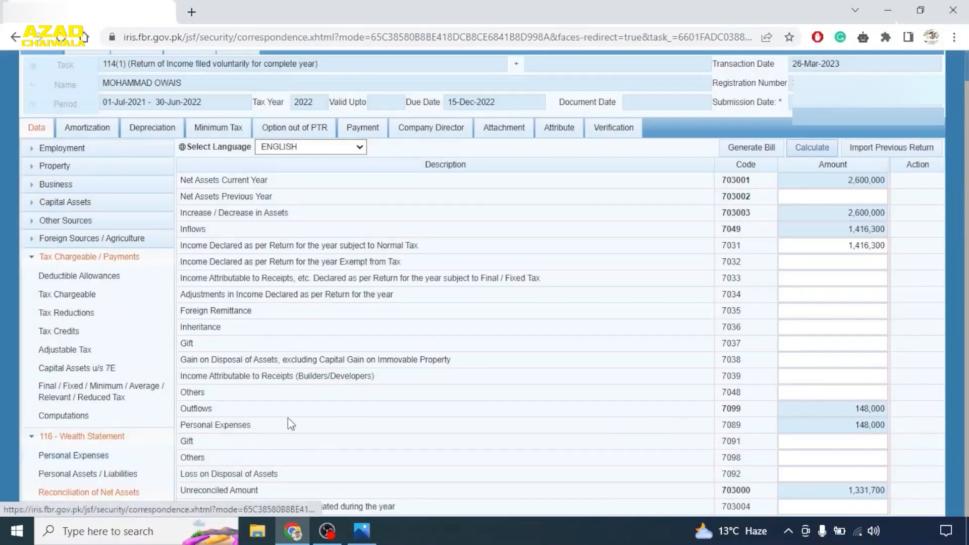
{"action": "left_click", "coordinate": [43, 259]}
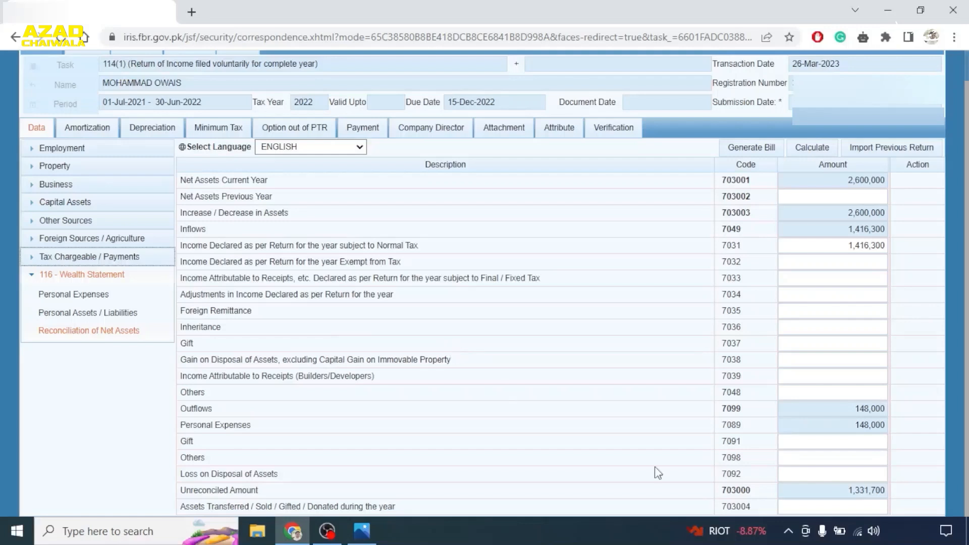
- Enter 1,331,700 as Net Assets Previous Year and recalculate to reach zero unreconciled
{"action": "left_click", "coordinate": [839, 202]}
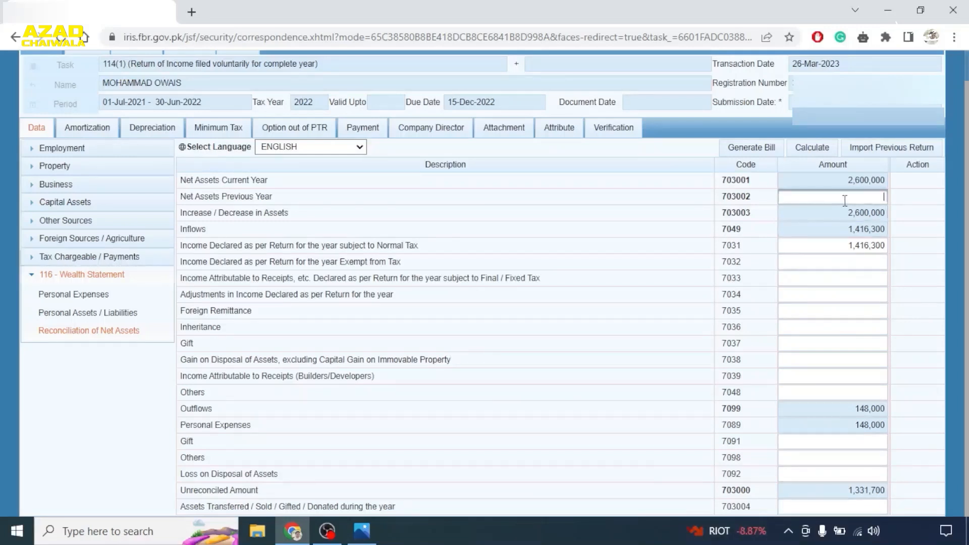
{"action": "type", "text": "1331700"}
{"action": "left_click", "coordinate": [819, 152]}
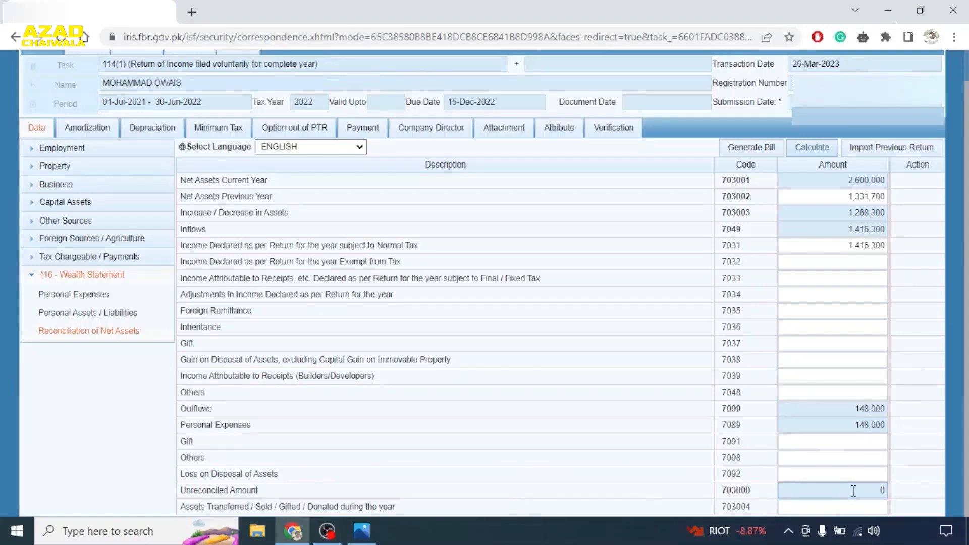
{"action": "left_click", "coordinate": [831, 195]}
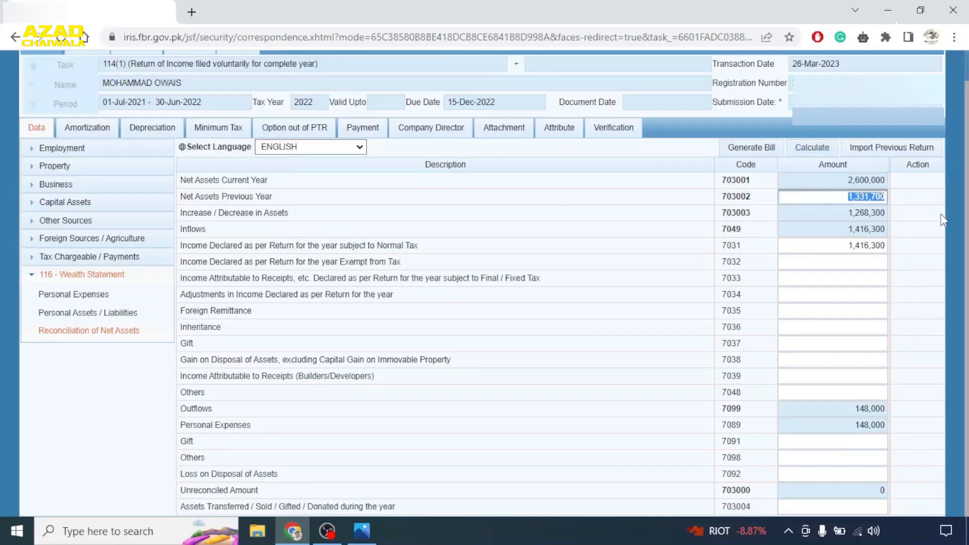
{"action": "left_click", "coordinate": [913, 201]}
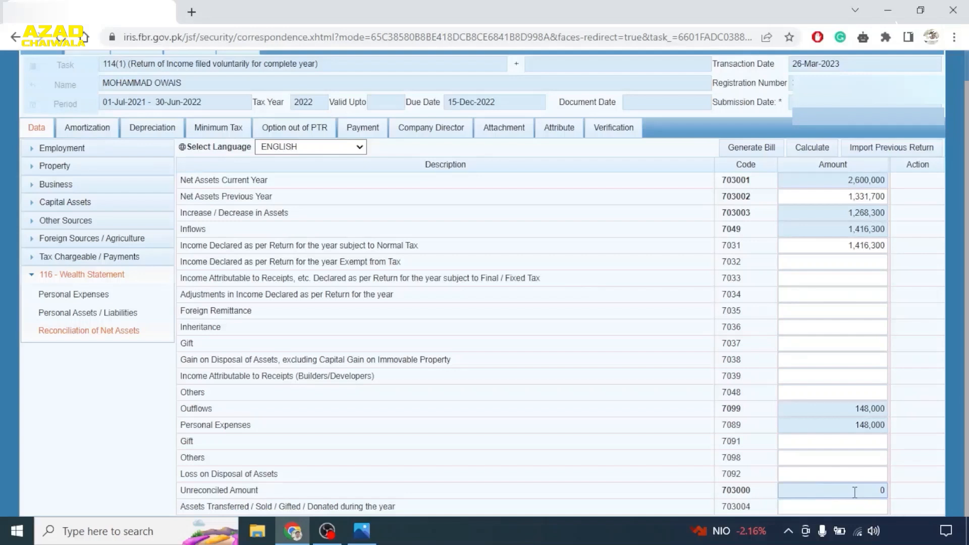
{"action": "scroll", "coordinate": [219, 196], "scroll_direction": "up", "scroll_amount": 1}
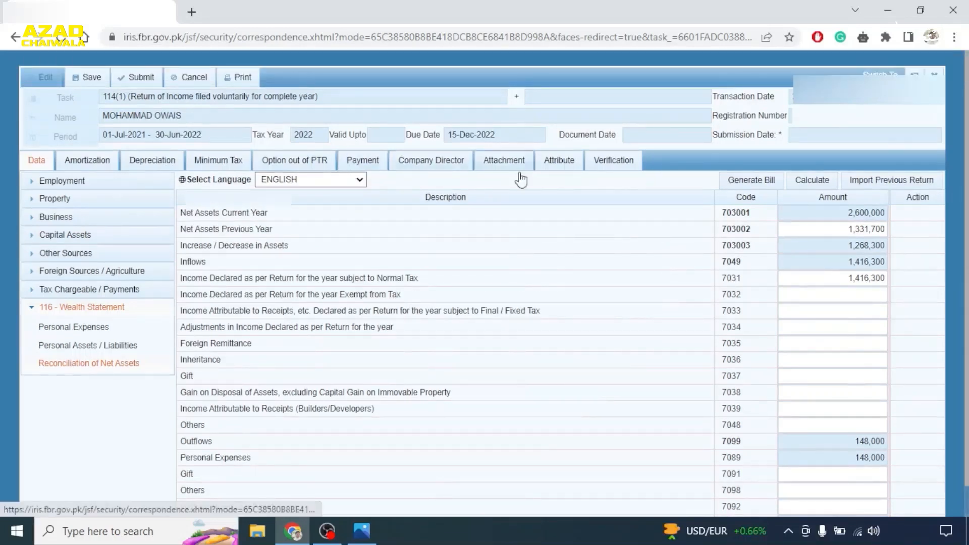
- Open the return's Verification declaration and bring up the saved PIN email screenshot
{"action": "left_click", "coordinate": [613, 161]}
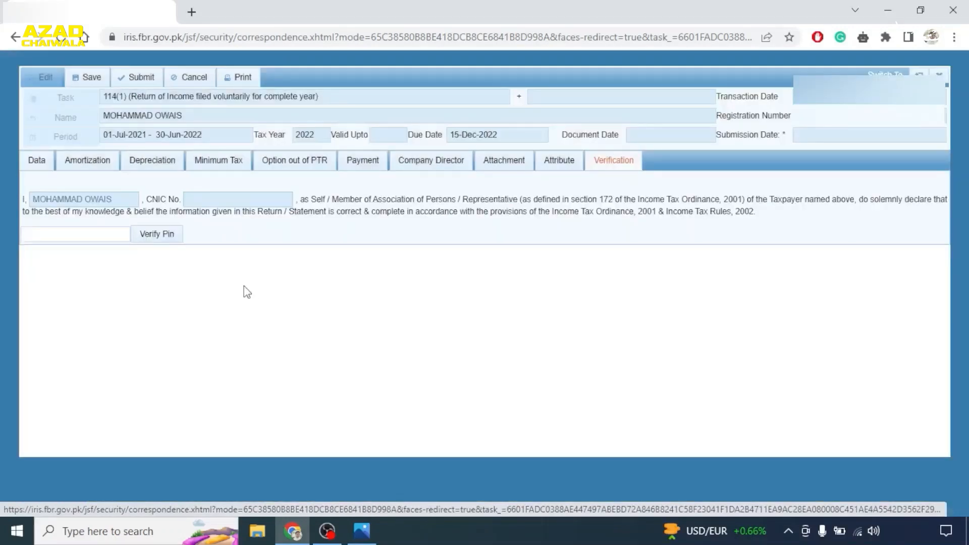
{"action": "left_click", "coordinate": [359, 530]}
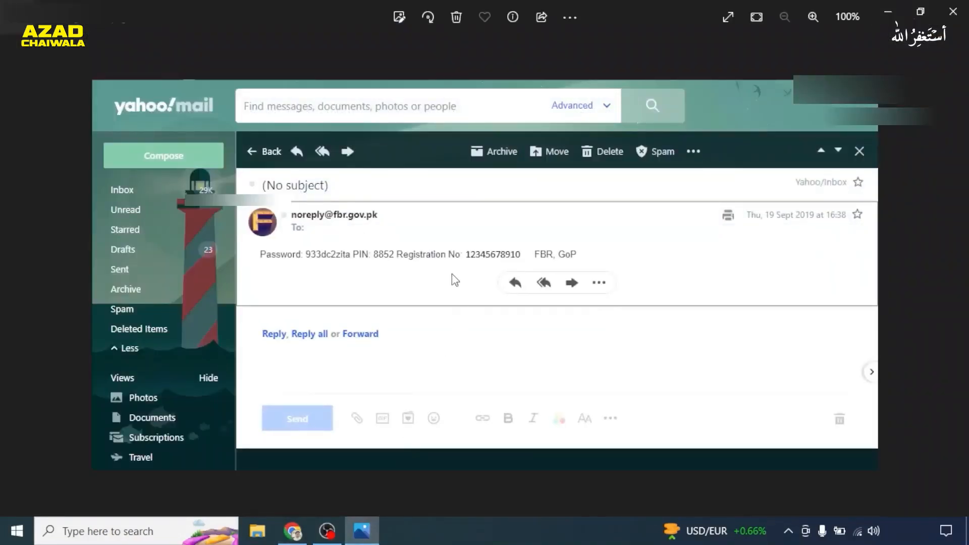
- Minimise the email screenshot in Photos to return to the IRIS verification page
{"action": "left_click", "coordinate": [362, 530]}
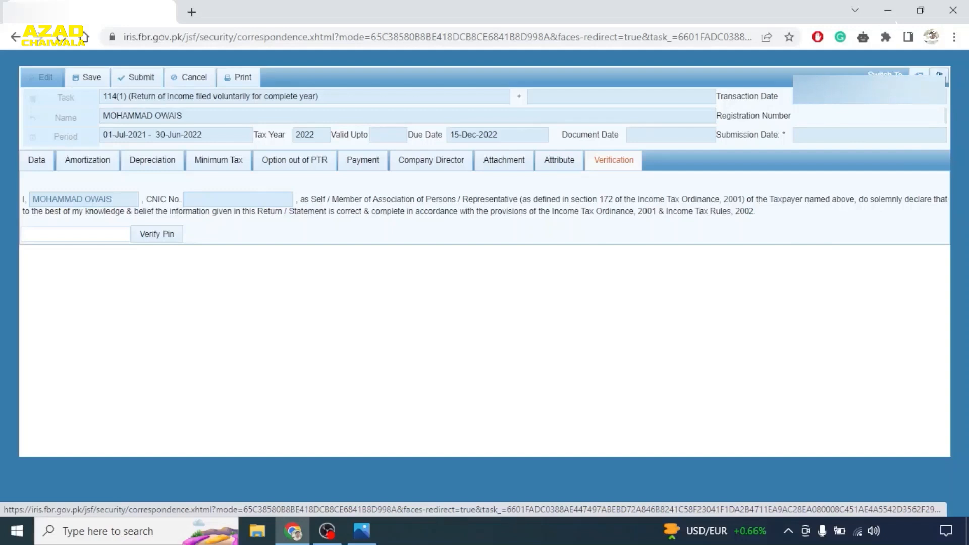
- Close the TY2022 return form, confirming Yes, and expand the Outbox and Completed Tasks folders
{"action": "left_click", "coordinate": [939, 75]}
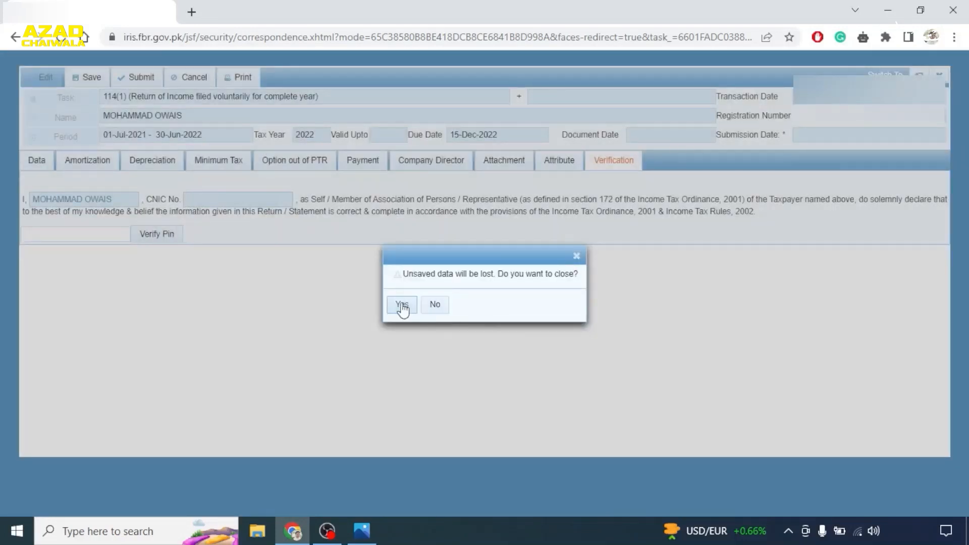
{"action": "left_click", "coordinate": [402, 305]}
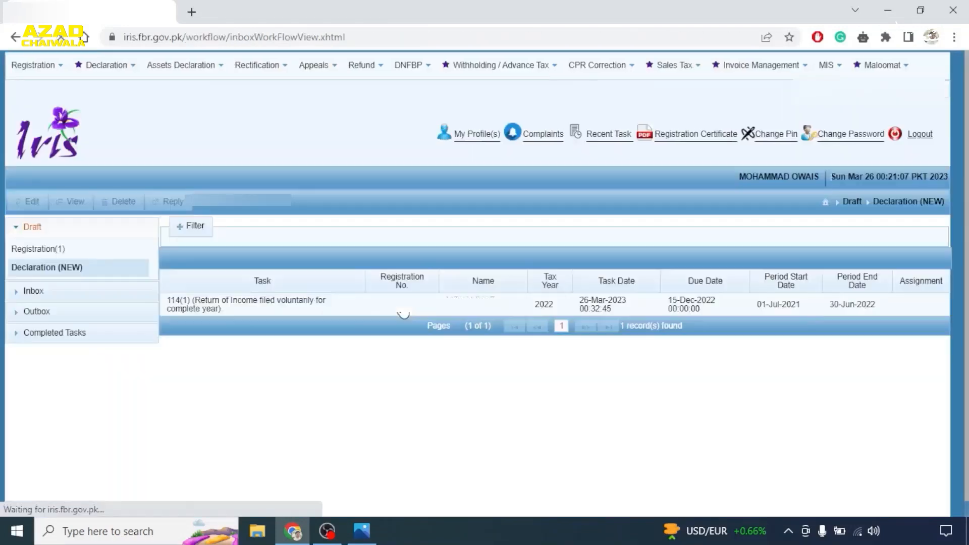
{"action": "left_click", "coordinate": [47, 314]}
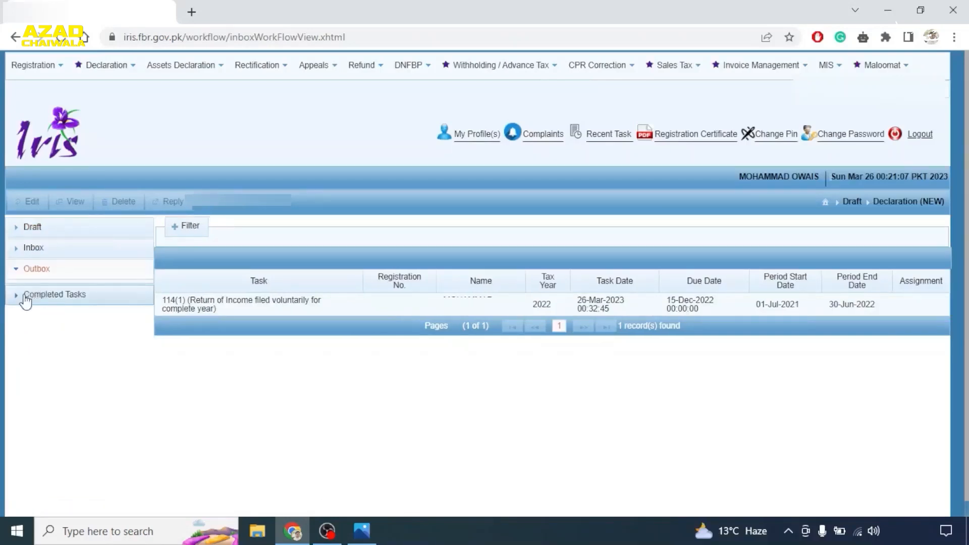
{"action": "left_click", "coordinate": [42, 294]}
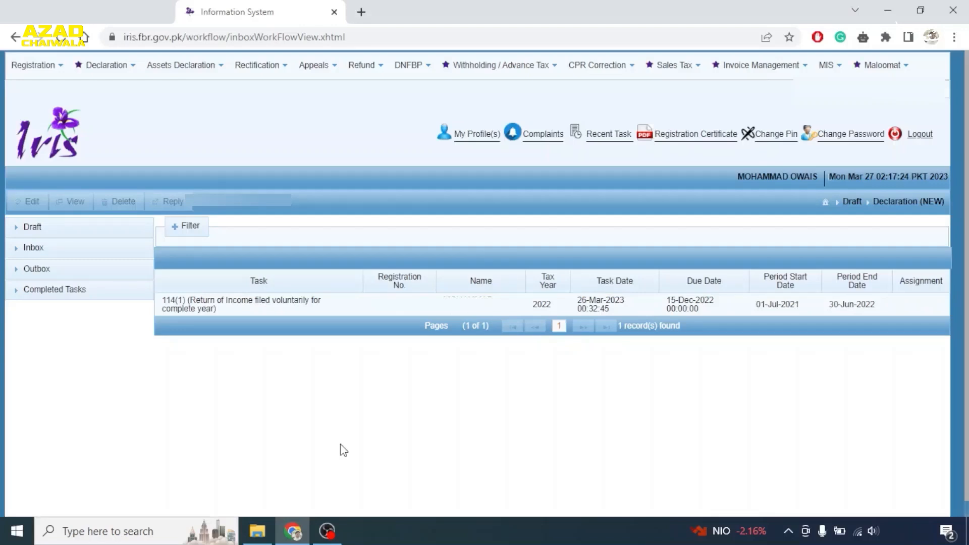
- Start a non-resident Pakistan-origin 114(1) return for tax period 2021 (01-Jul-2020 to 30-Jun-2021)
{"action": "left_click", "coordinate": [94, 70]}
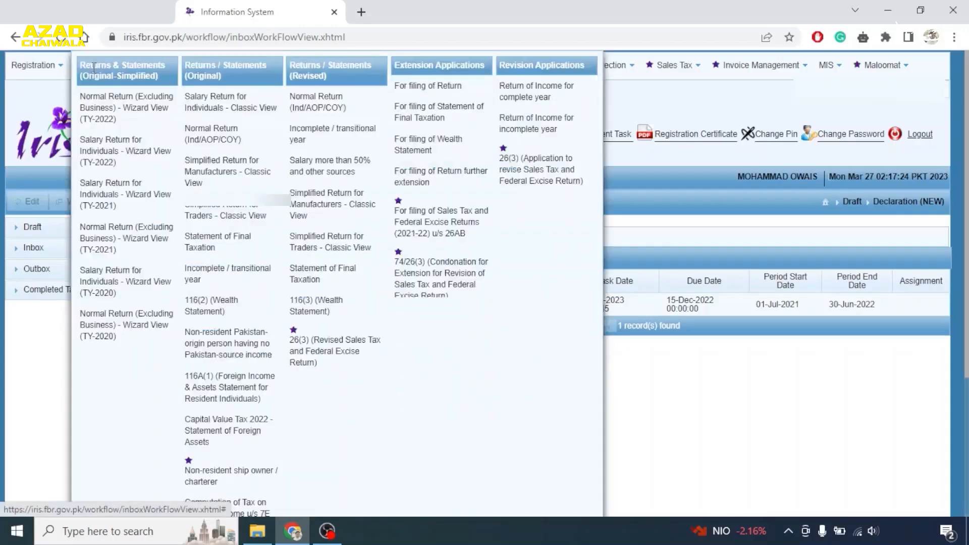
{"action": "left_click", "coordinate": [228, 356]}
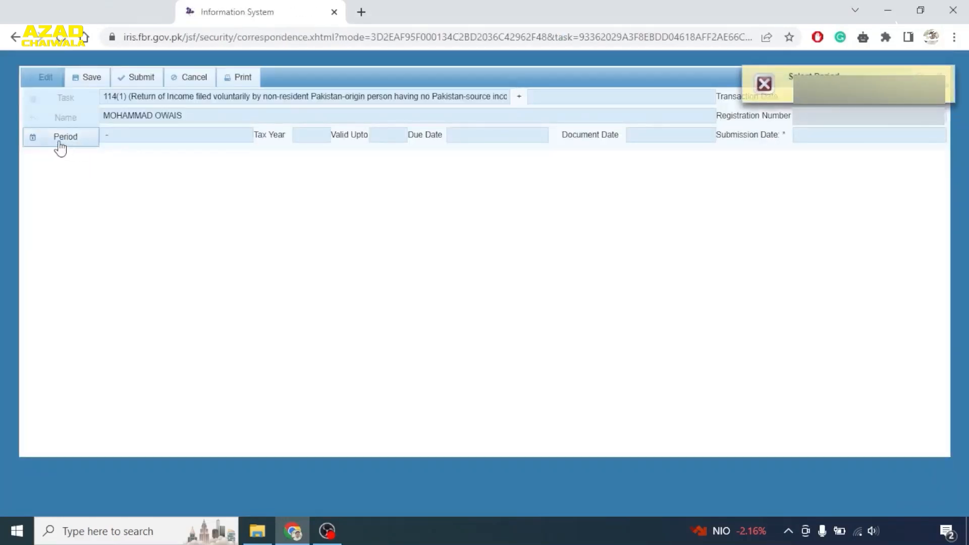
{"action": "left_click", "coordinate": [61, 144]}
{"action": "type", "text": "2021"}
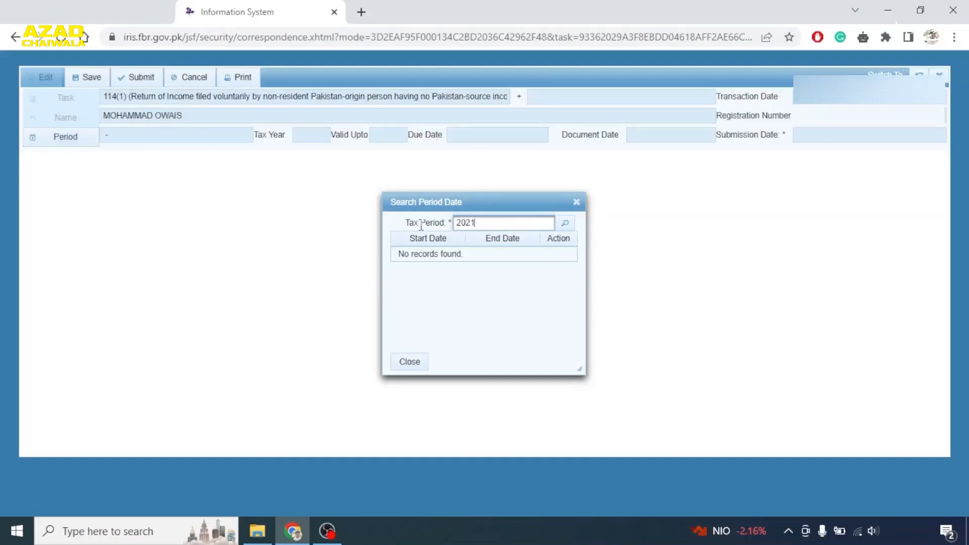
{"action": "left_click", "coordinate": [565, 227]}
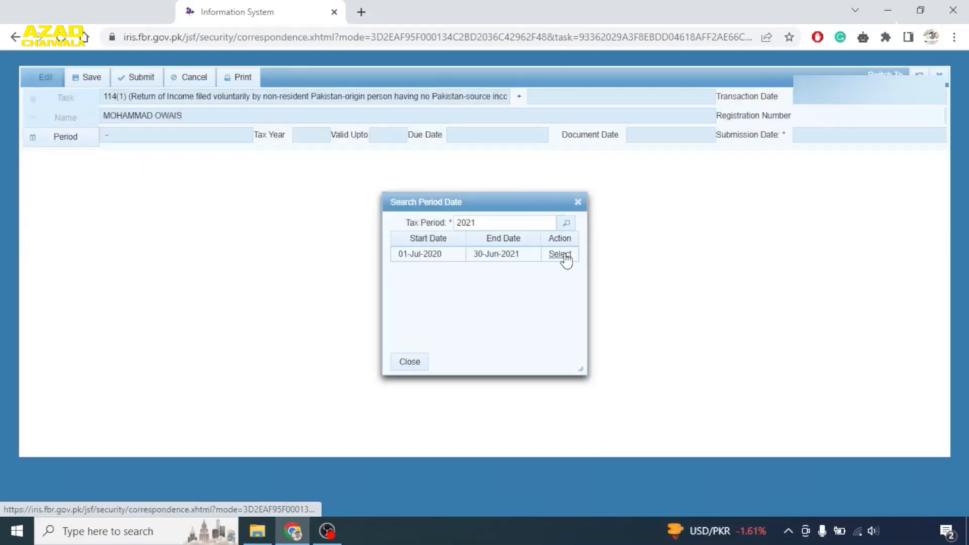
{"action": "left_click", "coordinate": [560, 254]}
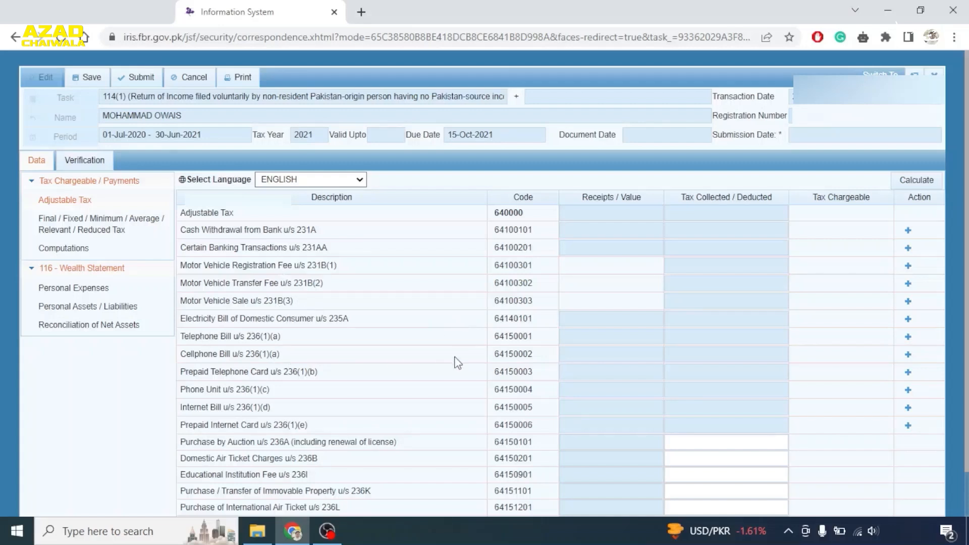
- Add vehicle 'ABC 123' with contents 'CAR XYZ' under Motor Vehicle Registration Fee u/s 231B(1)
{"action": "left_click", "coordinate": [910, 301]}
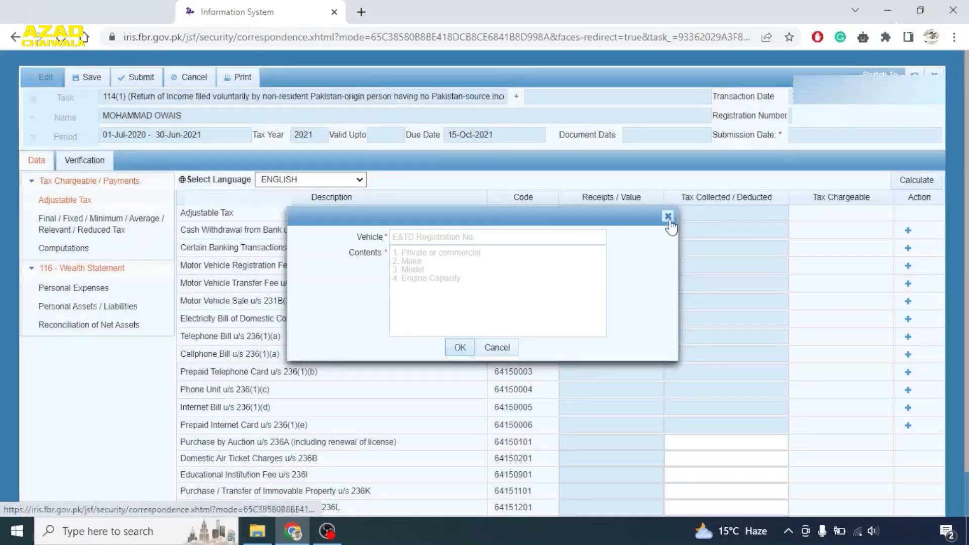
{"action": "left_click", "coordinate": [668, 216]}
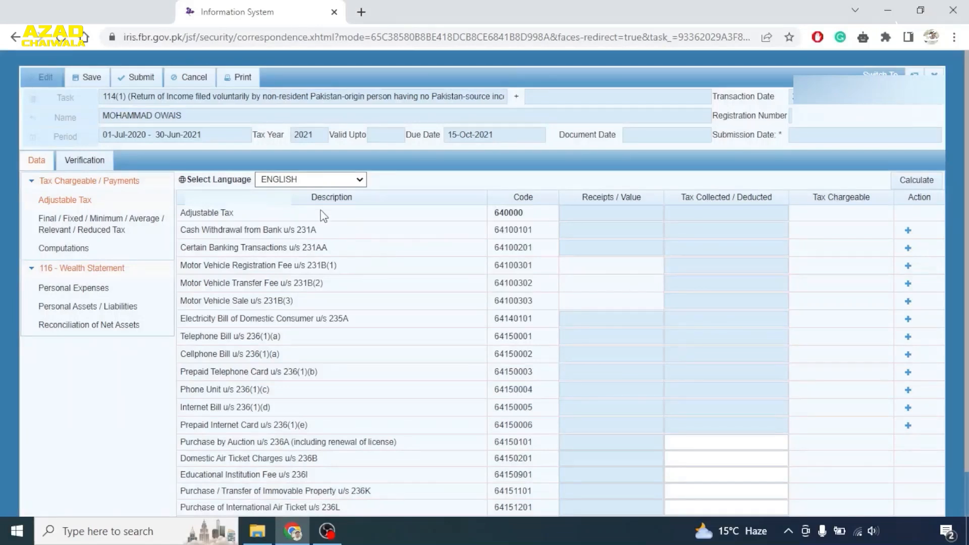
{"action": "left_click", "coordinate": [907, 265]}
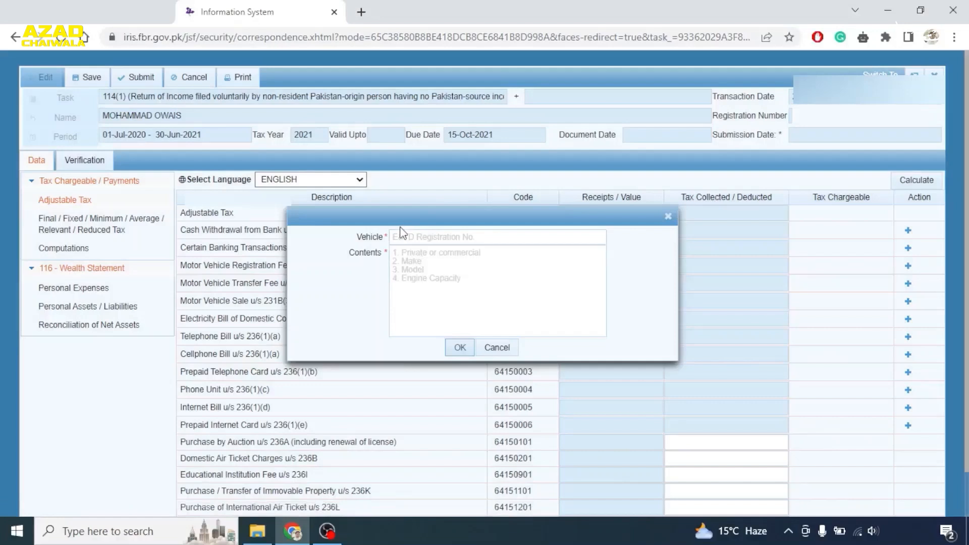
{"action": "left_click", "coordinate": [401, 236]}
{"action": "type", "text": "ABC 123"}
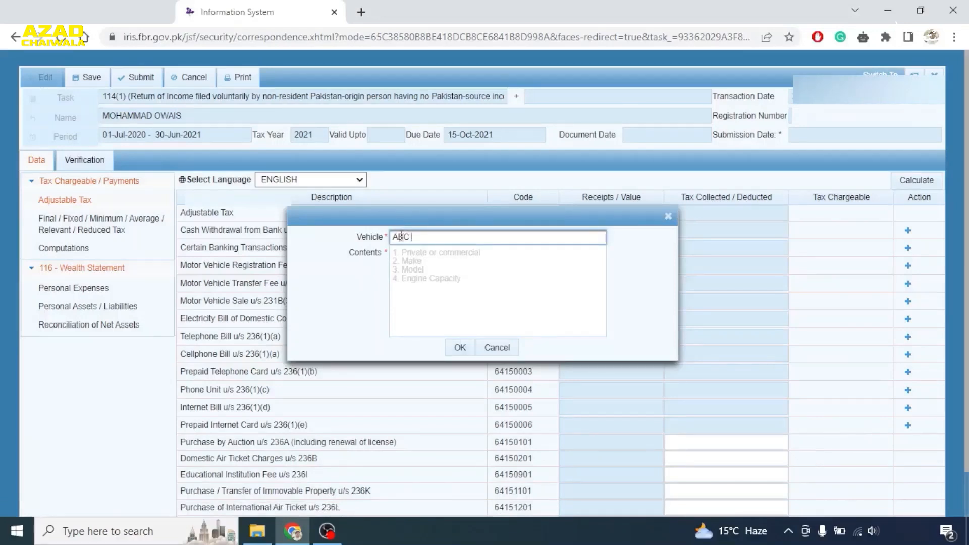
{"action": "left_click", "coordinate": [409, 258]}
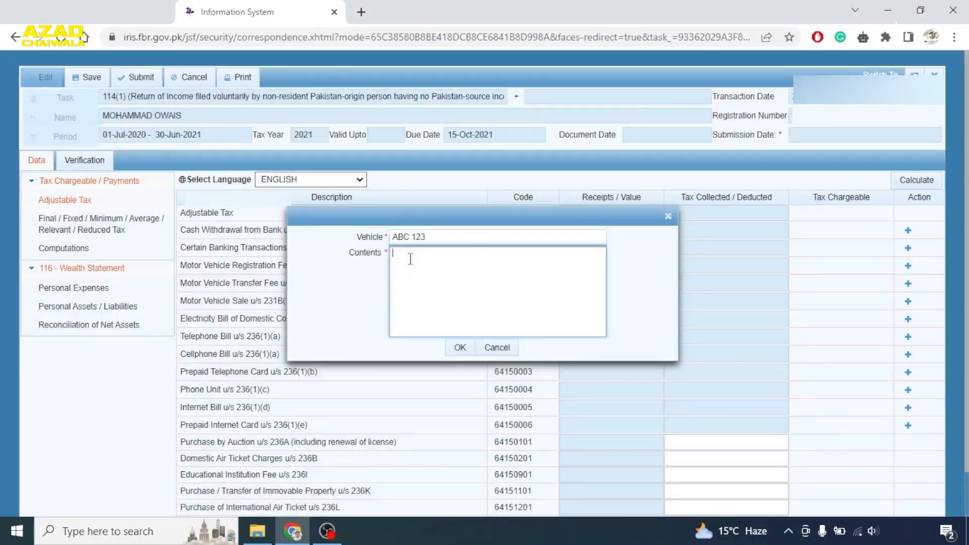
{"action": "type", "text": "ABC"}
{"action": "key", "text": "BackSpace"}
{"action": "key", "text": "BackSpace"}
{"action": "type", "text": "CAR XYZ"}
{"action": "left_click", "coordinate": [460, 349]}
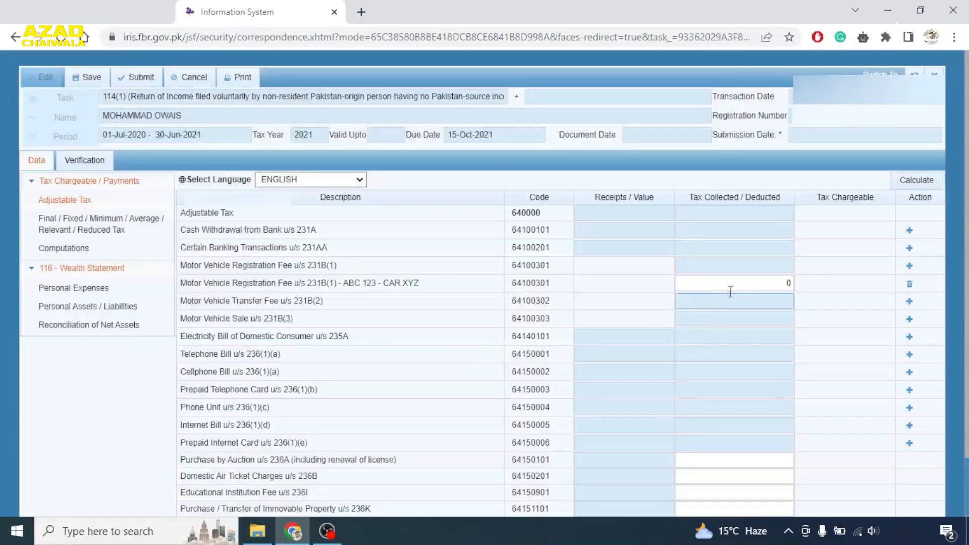
- Enter 10000 as the vehicle's tax collected, recalculate, and bring up the Personal Expenses schedule
{"action": "left_click", "coordinate": [772, 283]}
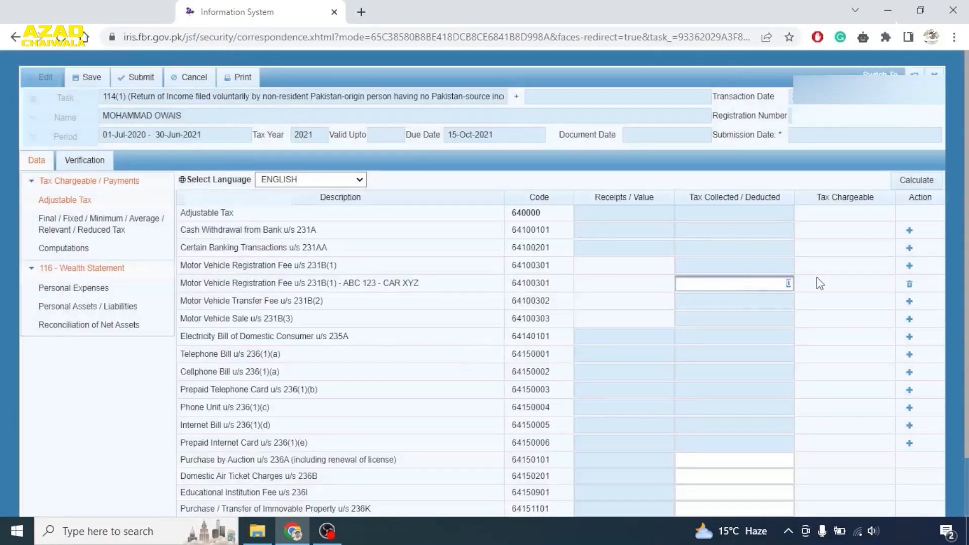
{"action": "type", "text": "10000"}
{"action": "left_click", "coordinate": [924, 183]}
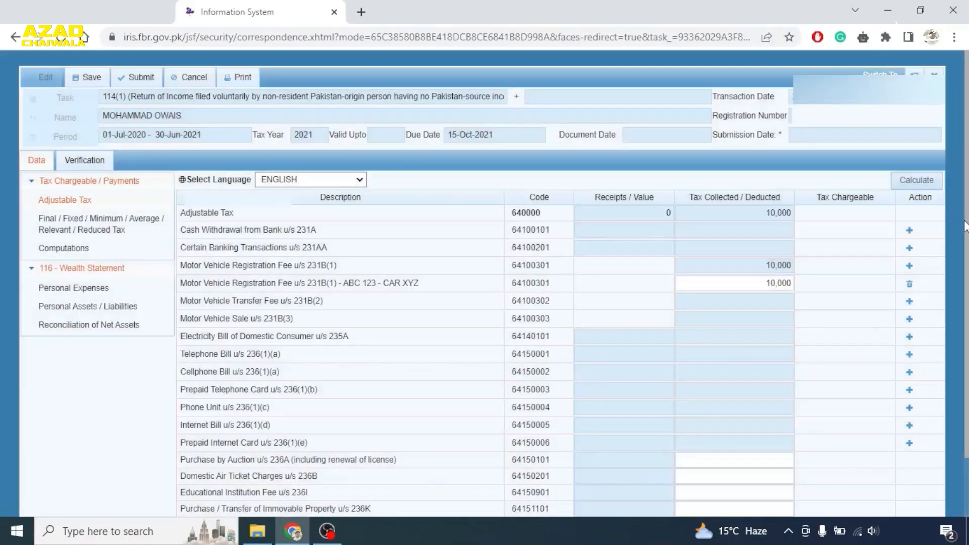
{"action": "scroll", "coordinate": [393, 487], "scroll_direction": "down", "scroll_amount": 1}
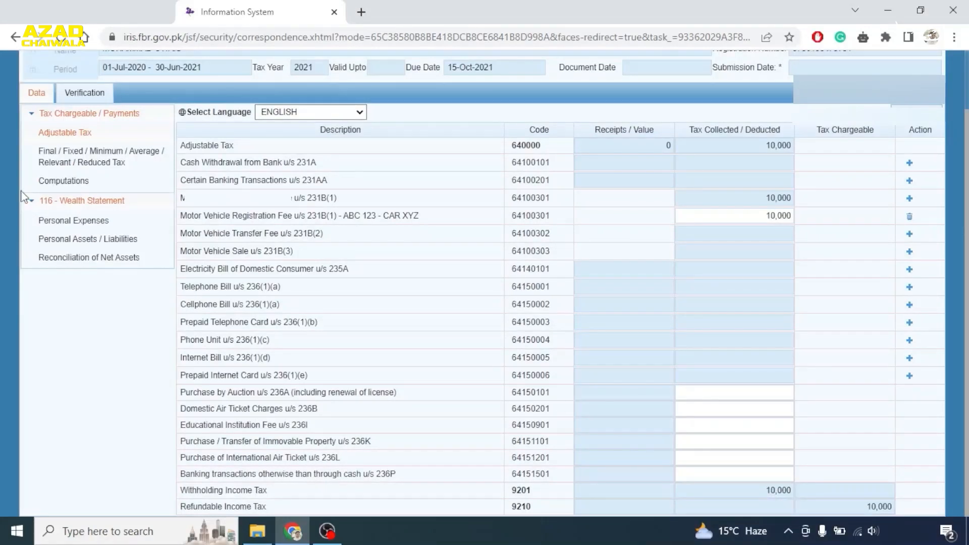
{"action": "left_click", "coordinate": [77, 222]}
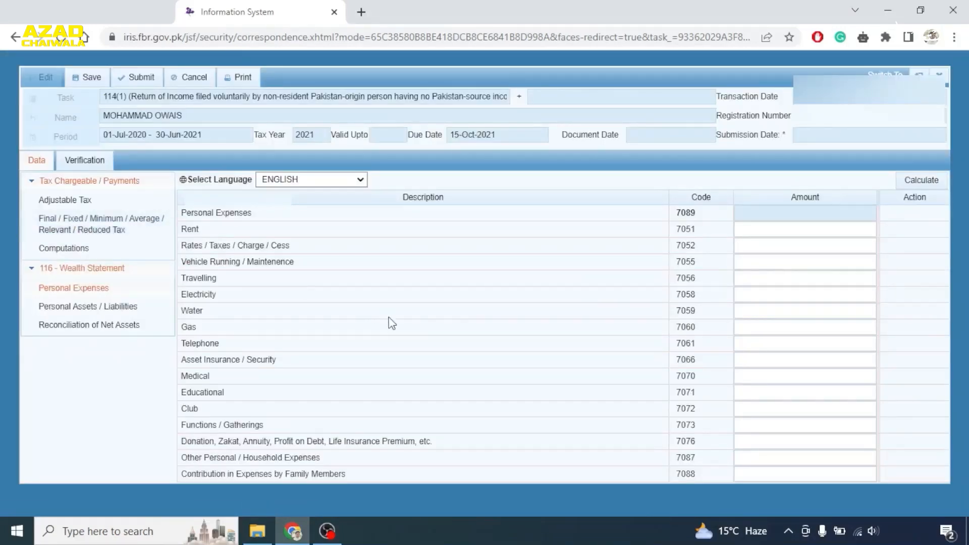
- Review the Personal Assets / Liabilities and Reconciliation of Net Assets statements, then reach Verification
{"action": "left_click", "coordinate": [120, 309]}
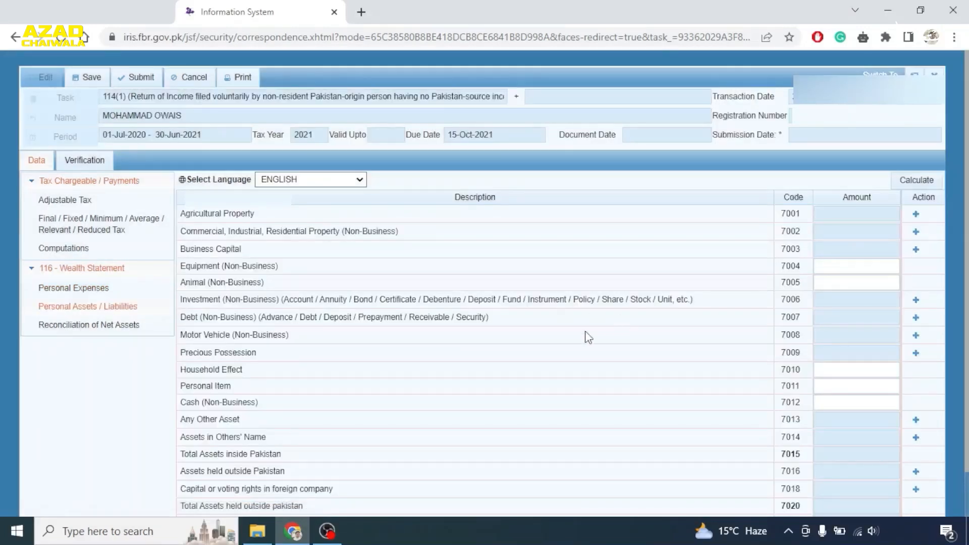
{"action": "left_click", "coordinate": [130, 323]}
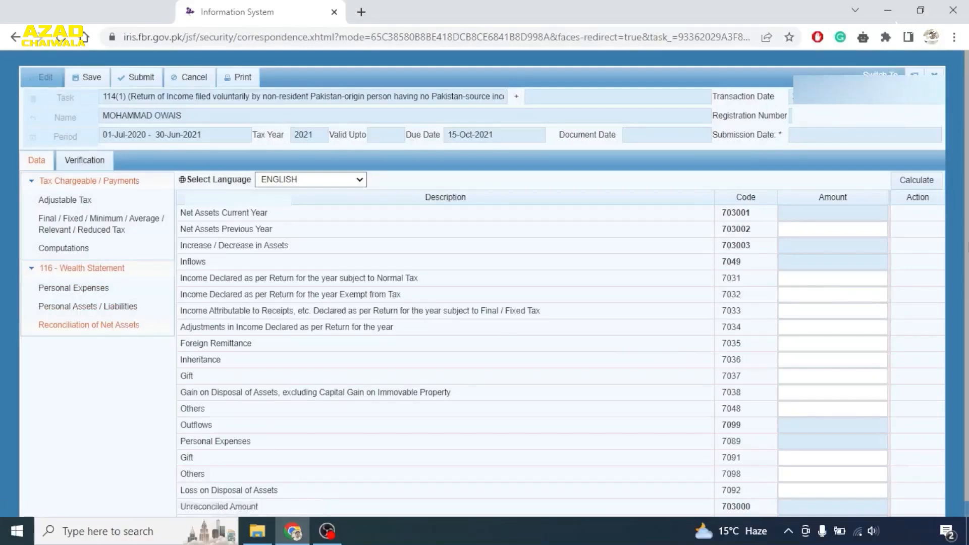
{"action": "scroll", "coordinate": [485, 282], "scroll_direction": "down", "scroll_amount": 1}
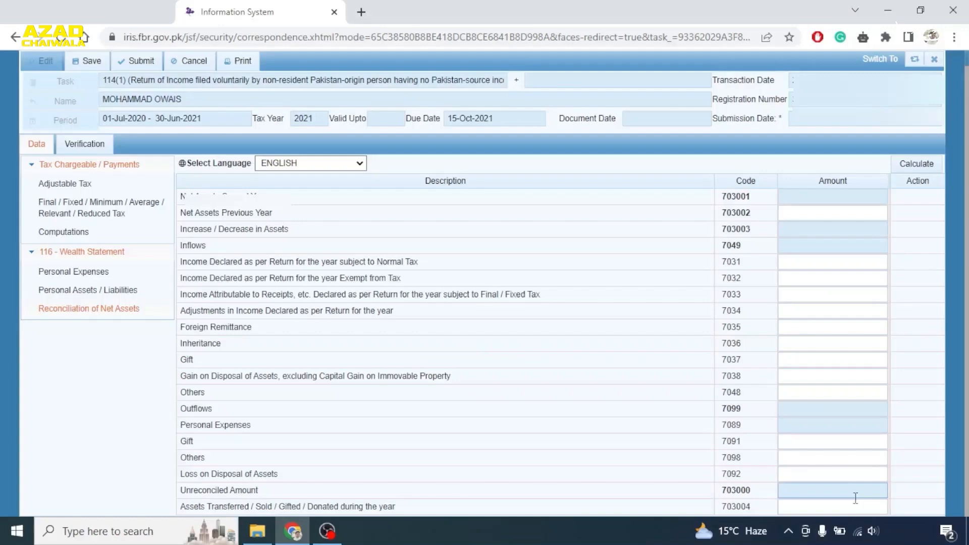
{"action": "left_click", "coordinate": [84, 144]}
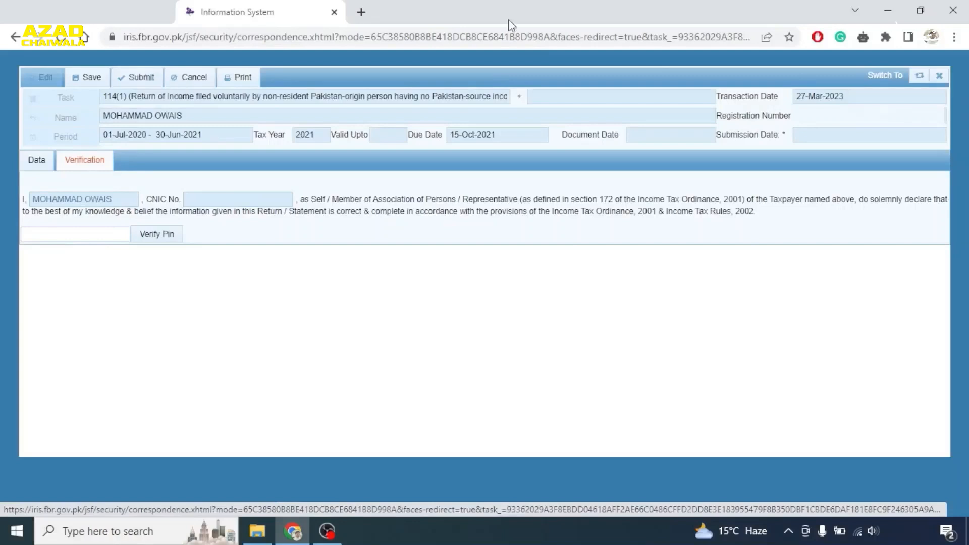
- Close the 2021 return form and expand the Outbox and Completed Tasks folders
{"action": "left_click", "coordinate": [940, 77]}
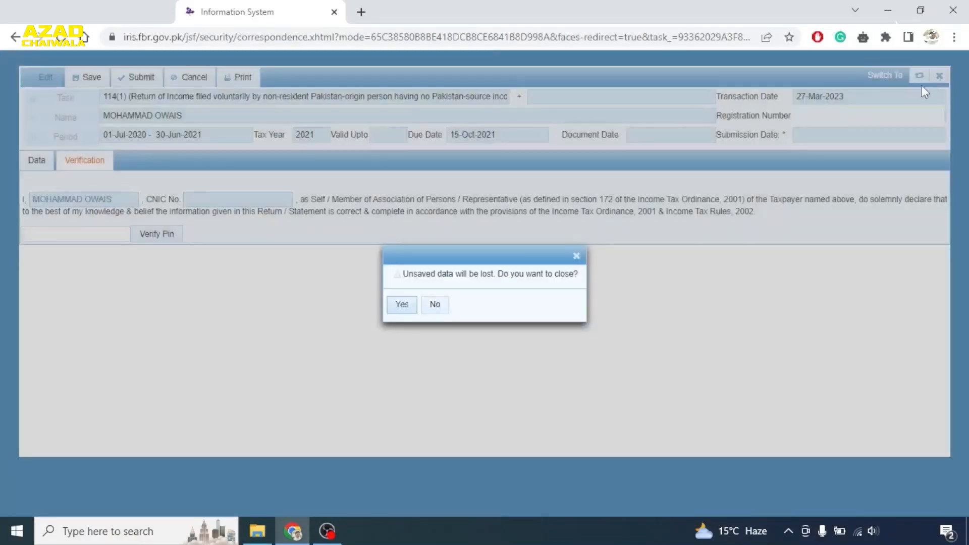
{"action": "left_click", "coordinate": [400, 305]}
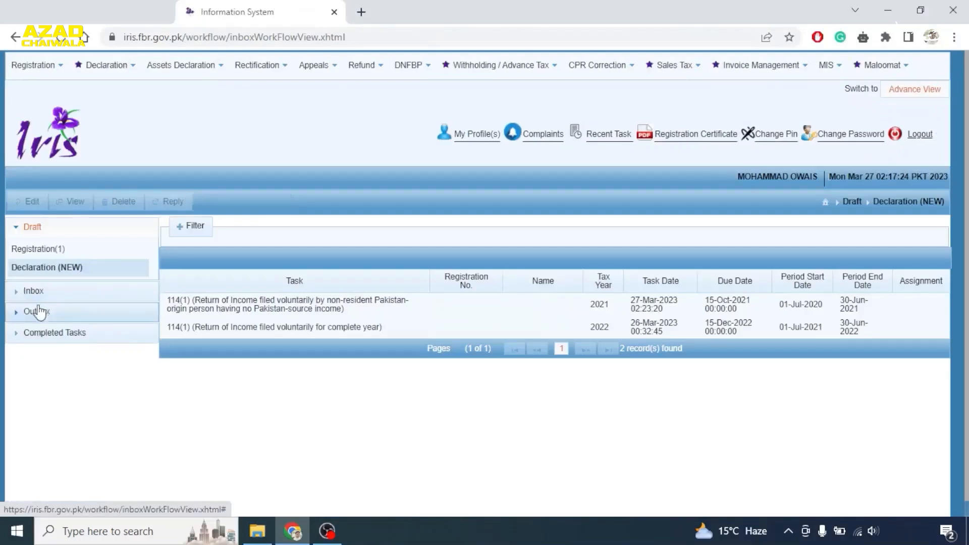
{"action": "left_click", "coordinate": [35, 313]}
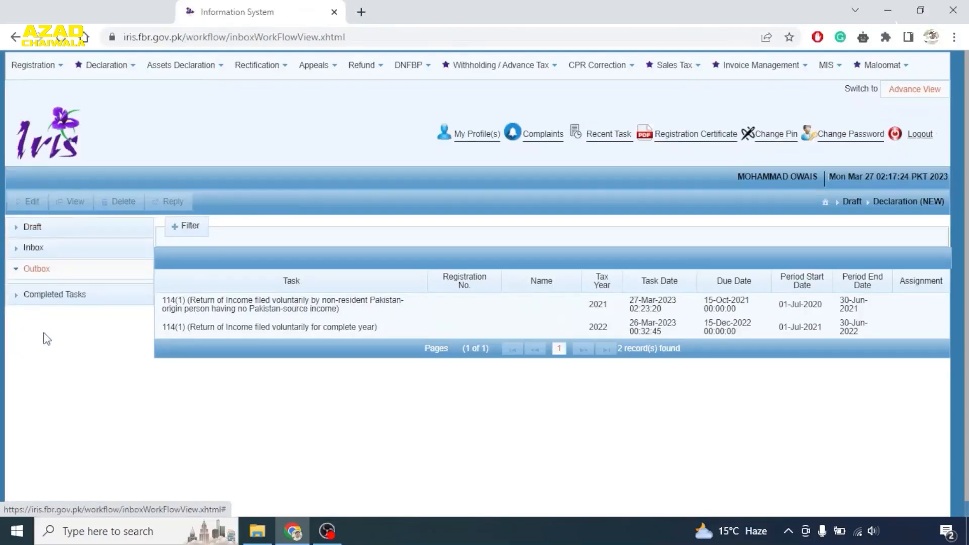
{"action": "left_click", "coordinate": [51, 295]}
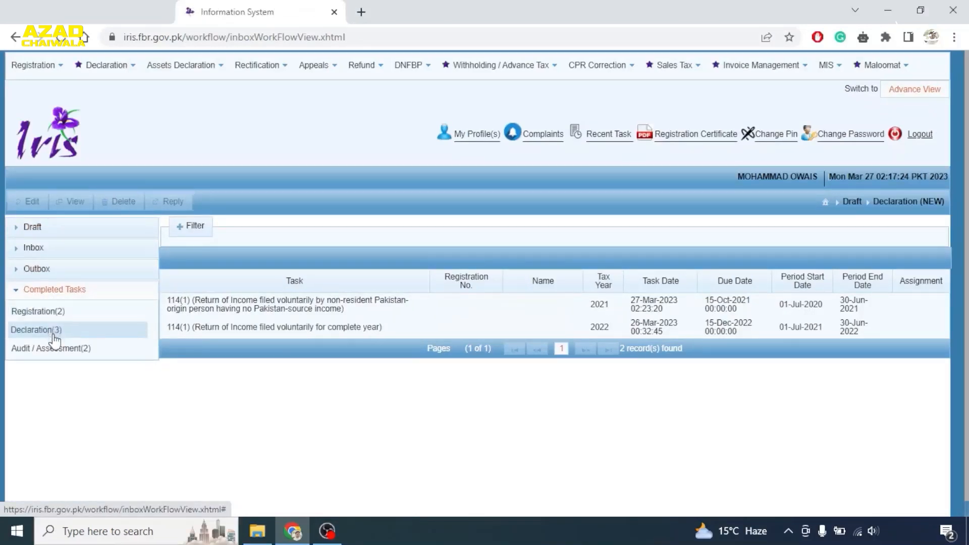